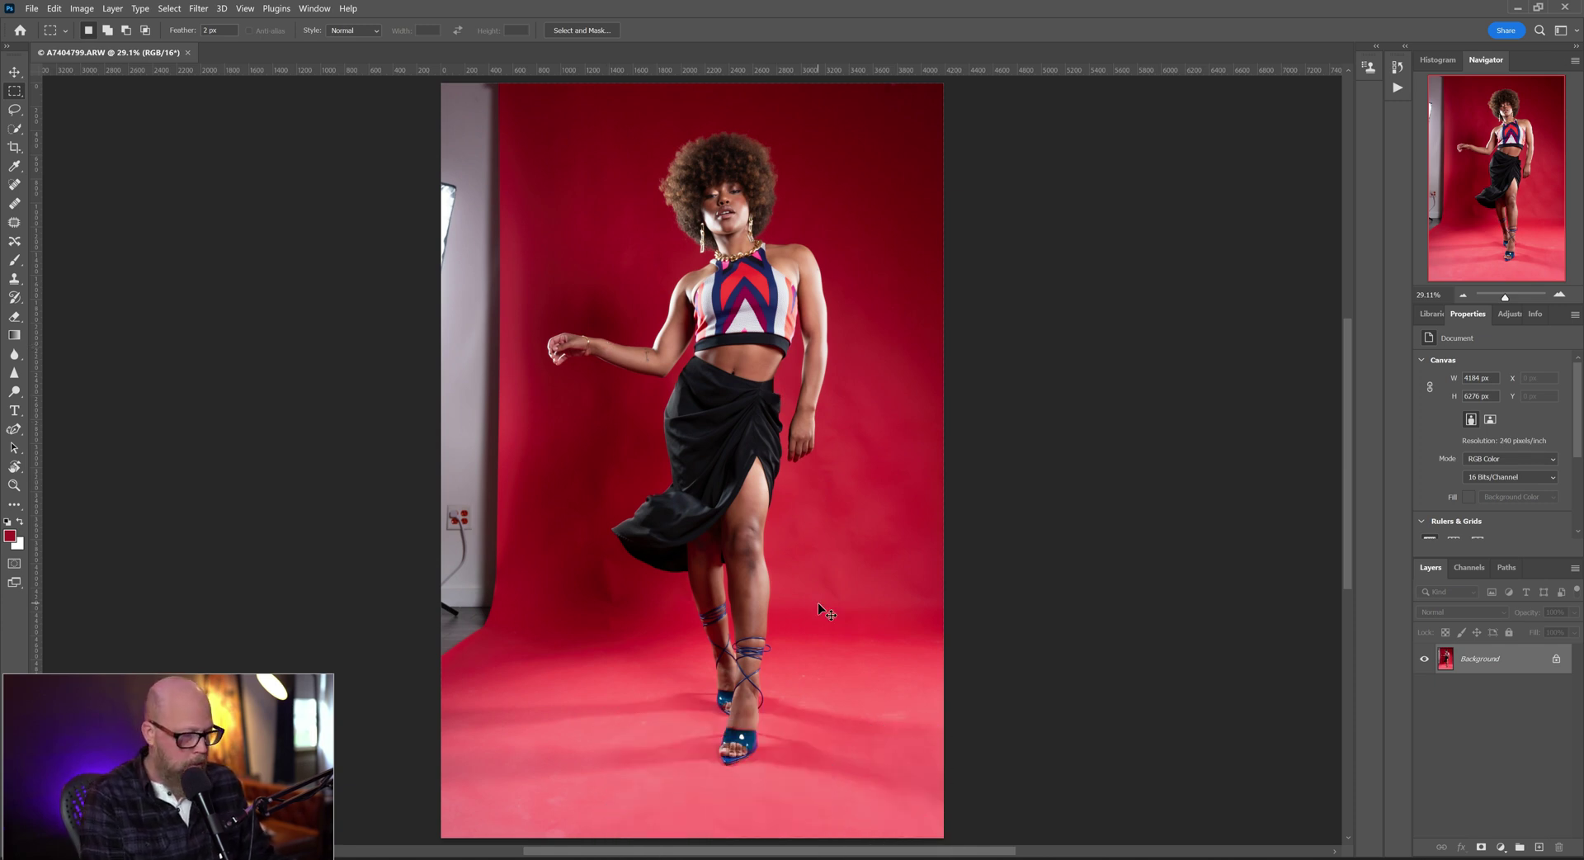
# - Duplicate the Background layer
pyautogui.hotkey('ctrl', '-')
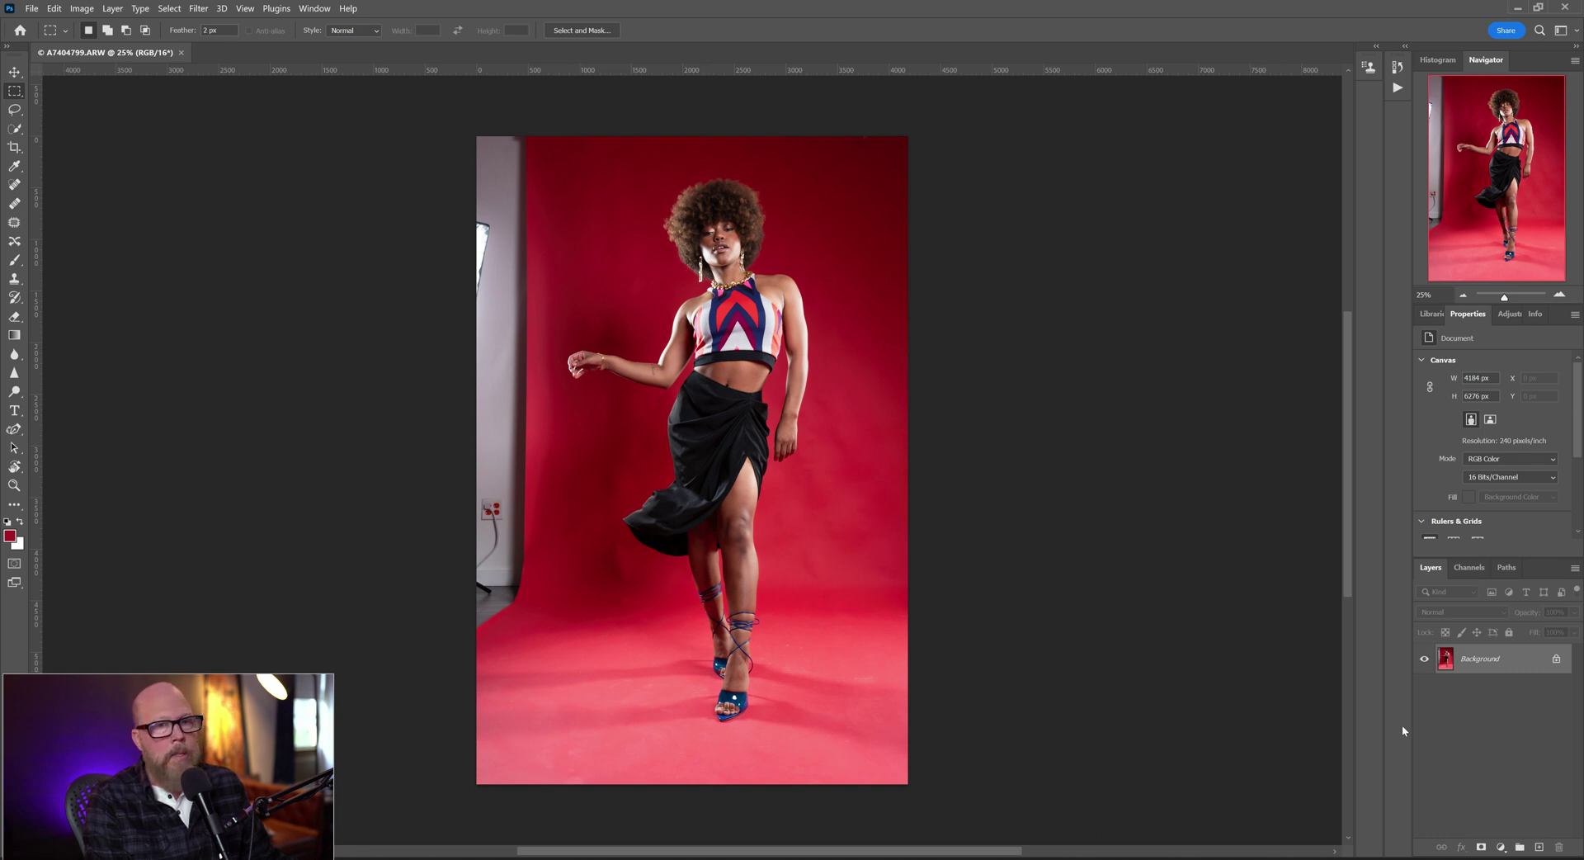
pyautogui.hotkey('ctrl', 'j')
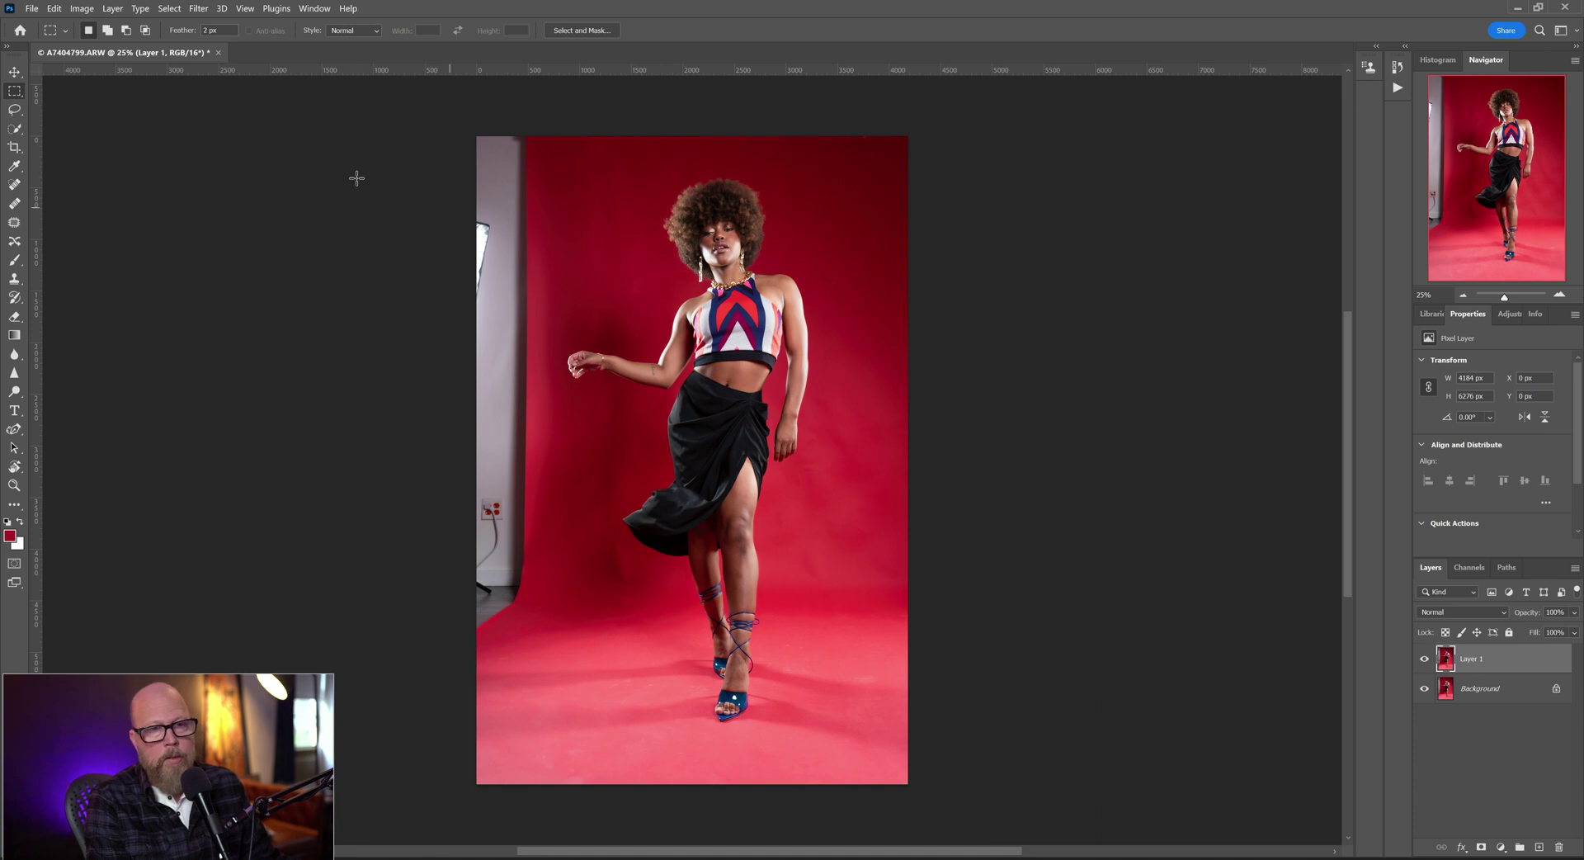
pyautogui.moveTo(477, 136); pyautogui.dragTo(537, 637)
pyautogui.click(463, 336)
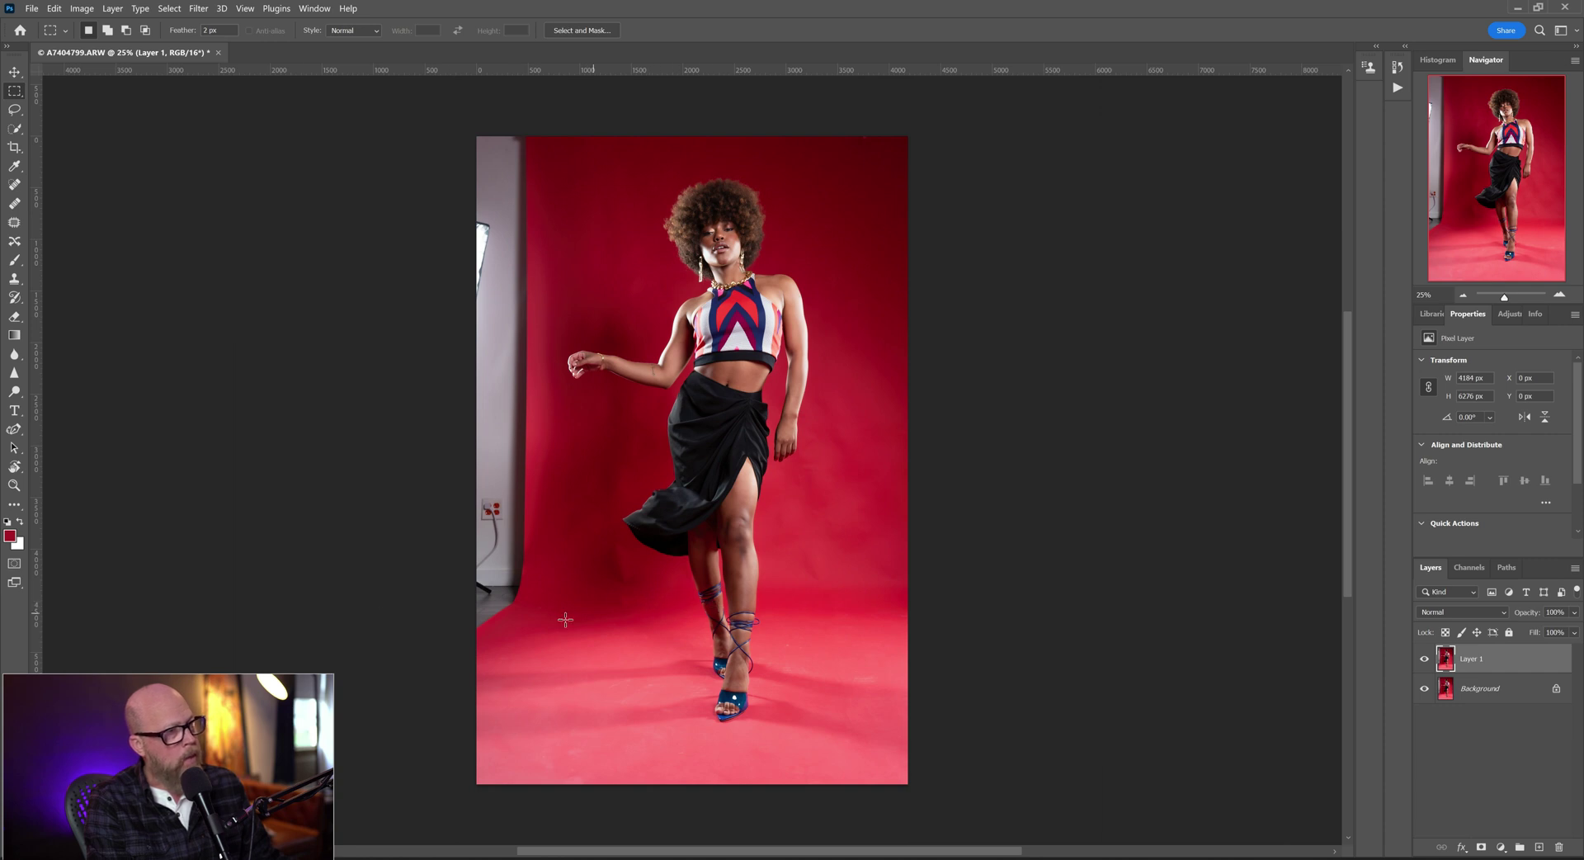
pyautogui.click(7, 227)
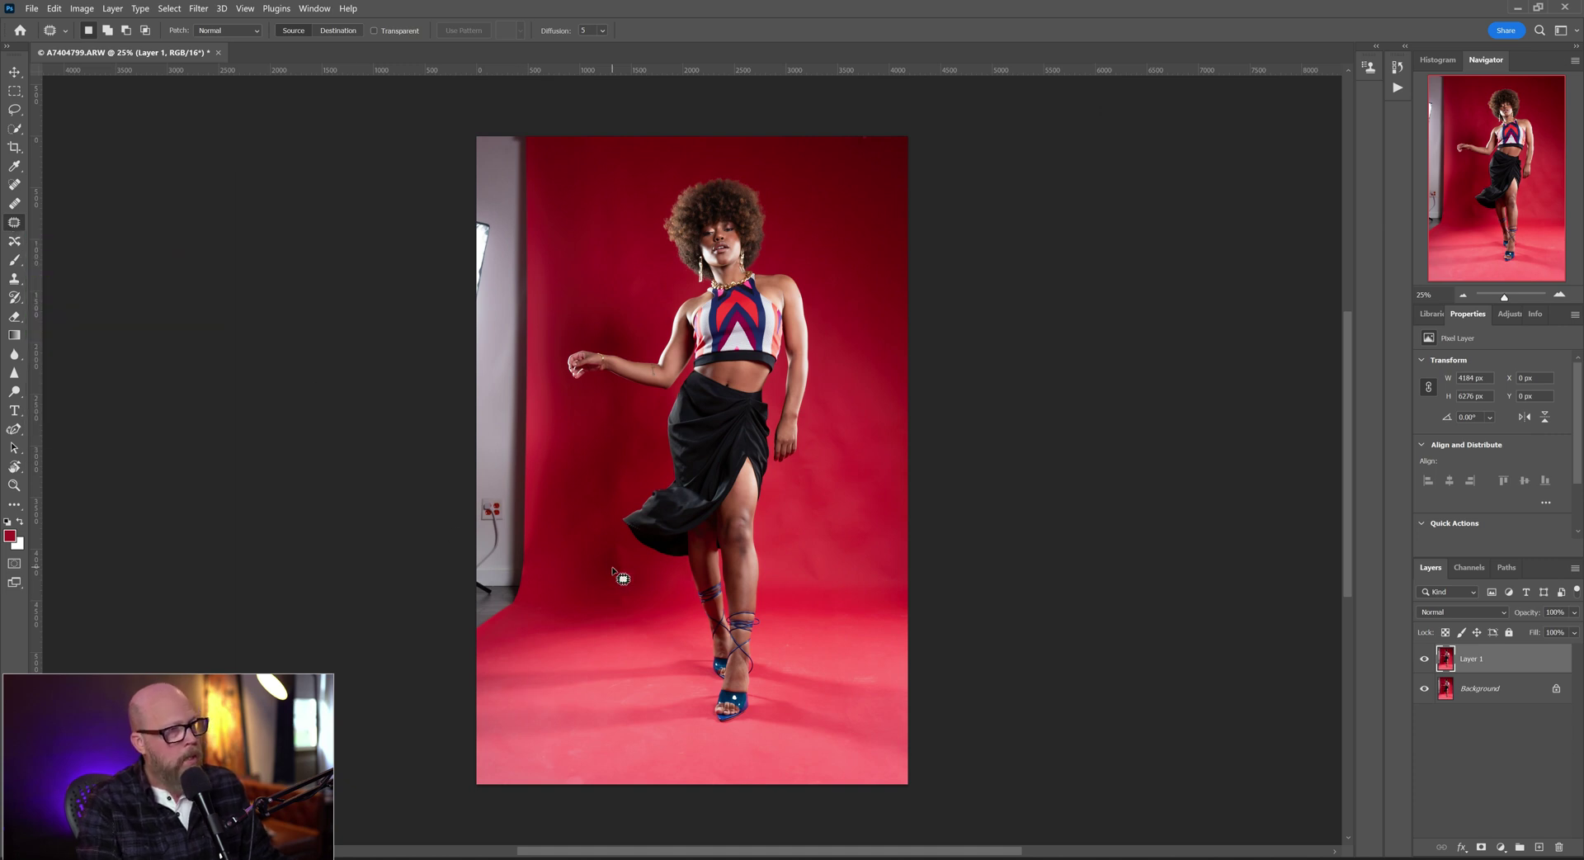
pyautogui.moveTo(601, 544)
pyautogui.mouseDown()
pyautogui.moveTo(610, 584)
pyautogui.moveTo(636, 581)
pyautogui.moveTo(628, 548)
pyautogui.moveTo(605, 538)
pyautogui.moveTo(584, 548)
pyautogui.moveTo(601, 566)
pyautogui.mouseUp()
pyautogui.hotkey('ctrl', 'd')
pyautogui.moveTo(820, 576)
pyautogui.mouseDown()
pyautogui.moveTo(810, 565)
pyautogui.moveTo(630, 690)
pyautogui.mouseUp()
pyautogui.hotkey('ctrl', 'd')
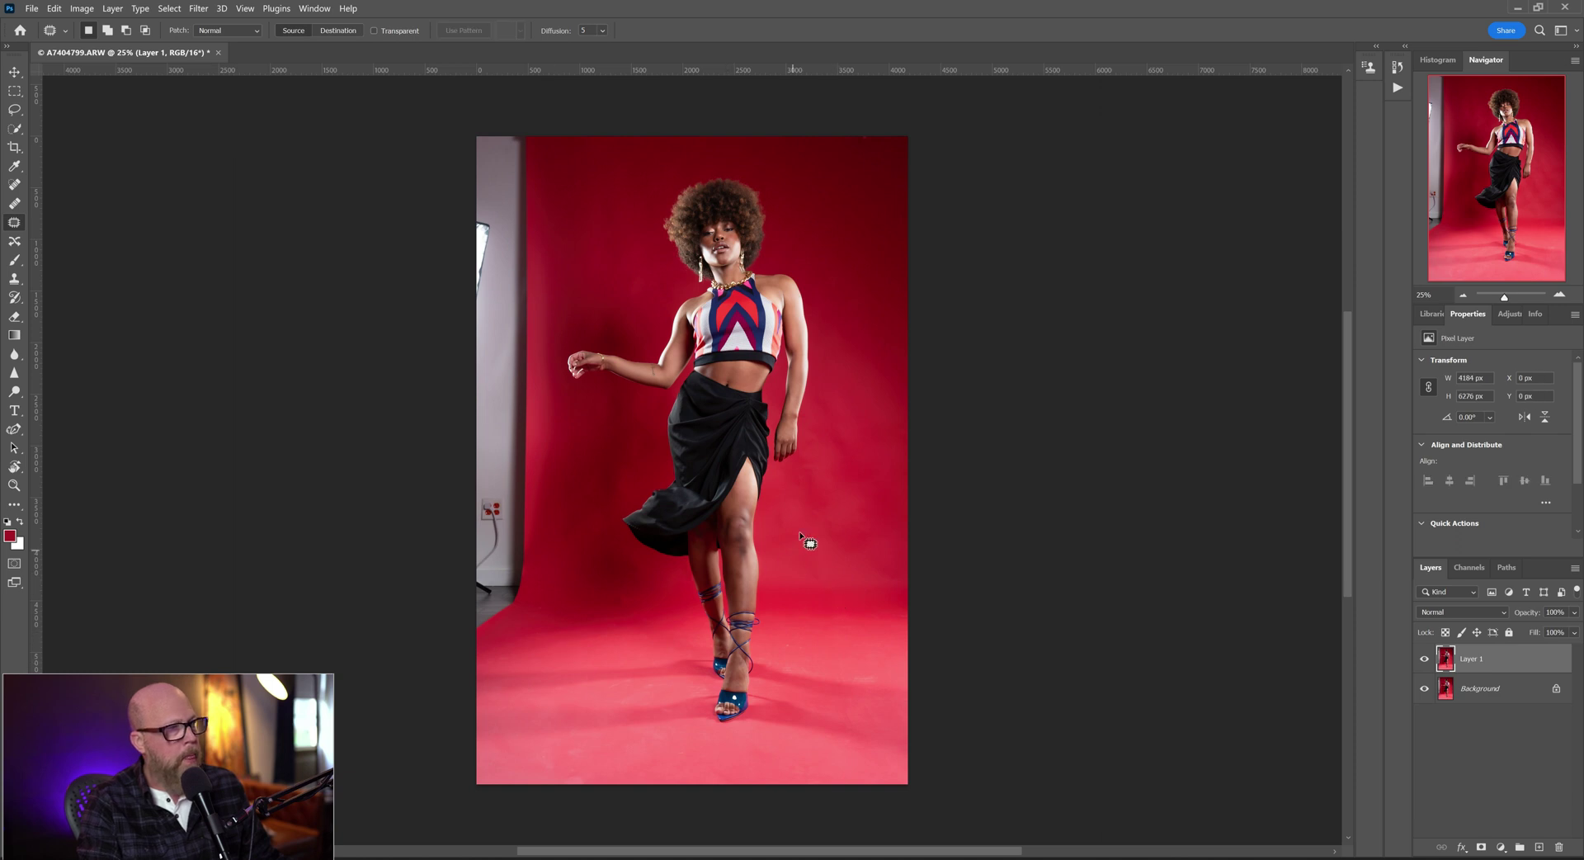
pyautogui.moveTo(624, 609)
pyautogui.mouseDown()
pyautogui.moveTo(637, 593)
pyautogui.moveTo(615, 595)
pyautogui.moveTo(617, 647)
pyautogui.mouseUp()
pyautogui.hotkey('ctrl', 'd')
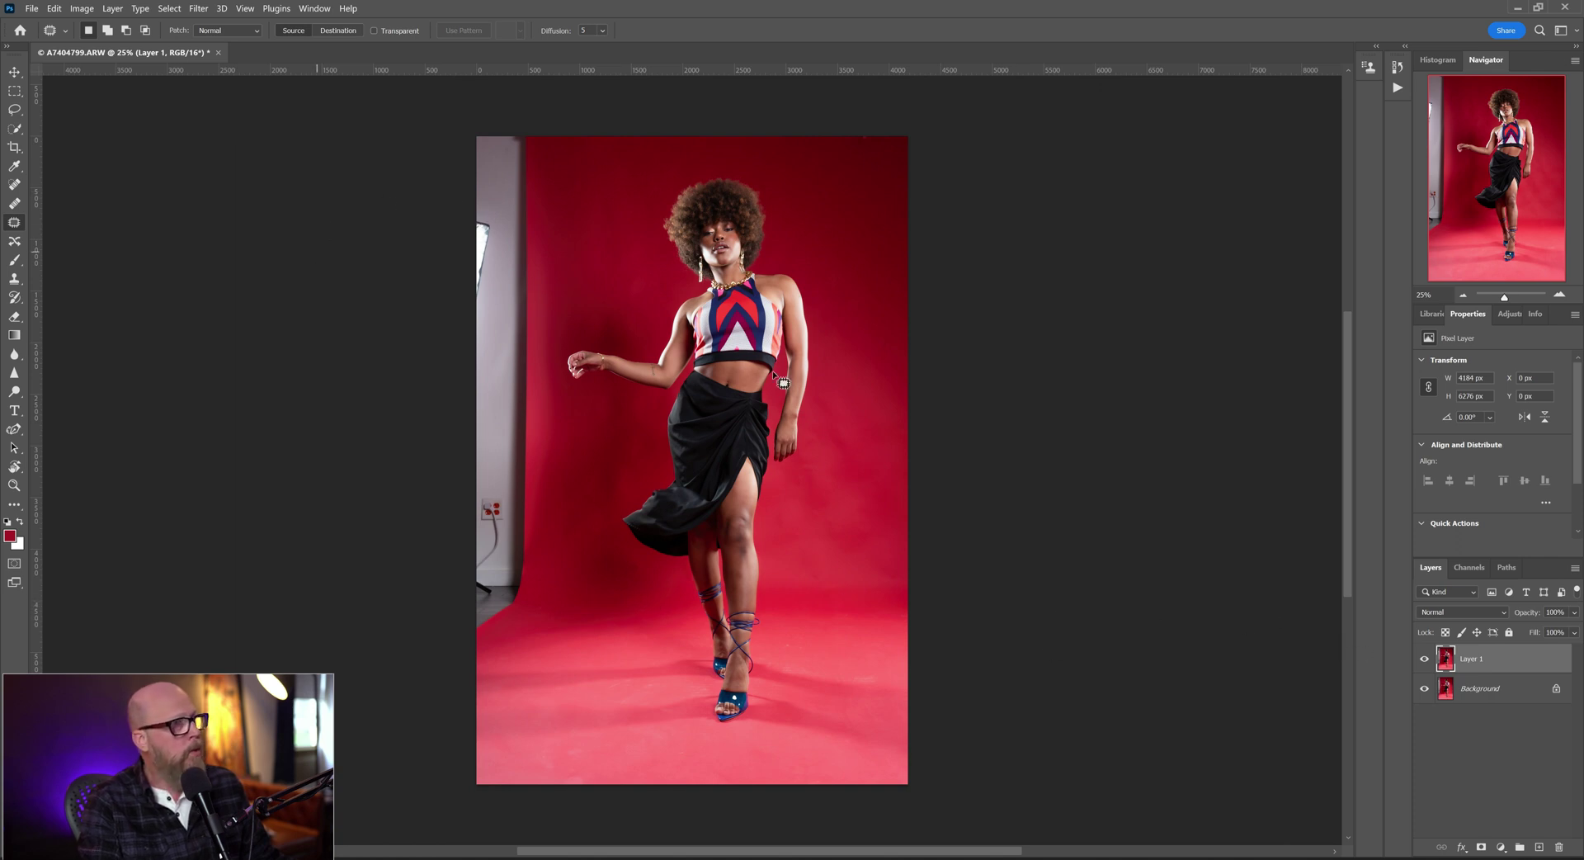
# - Select the model with Select Subject and invert the selection to cover the backdrop
pyautogui.click(15, 130)
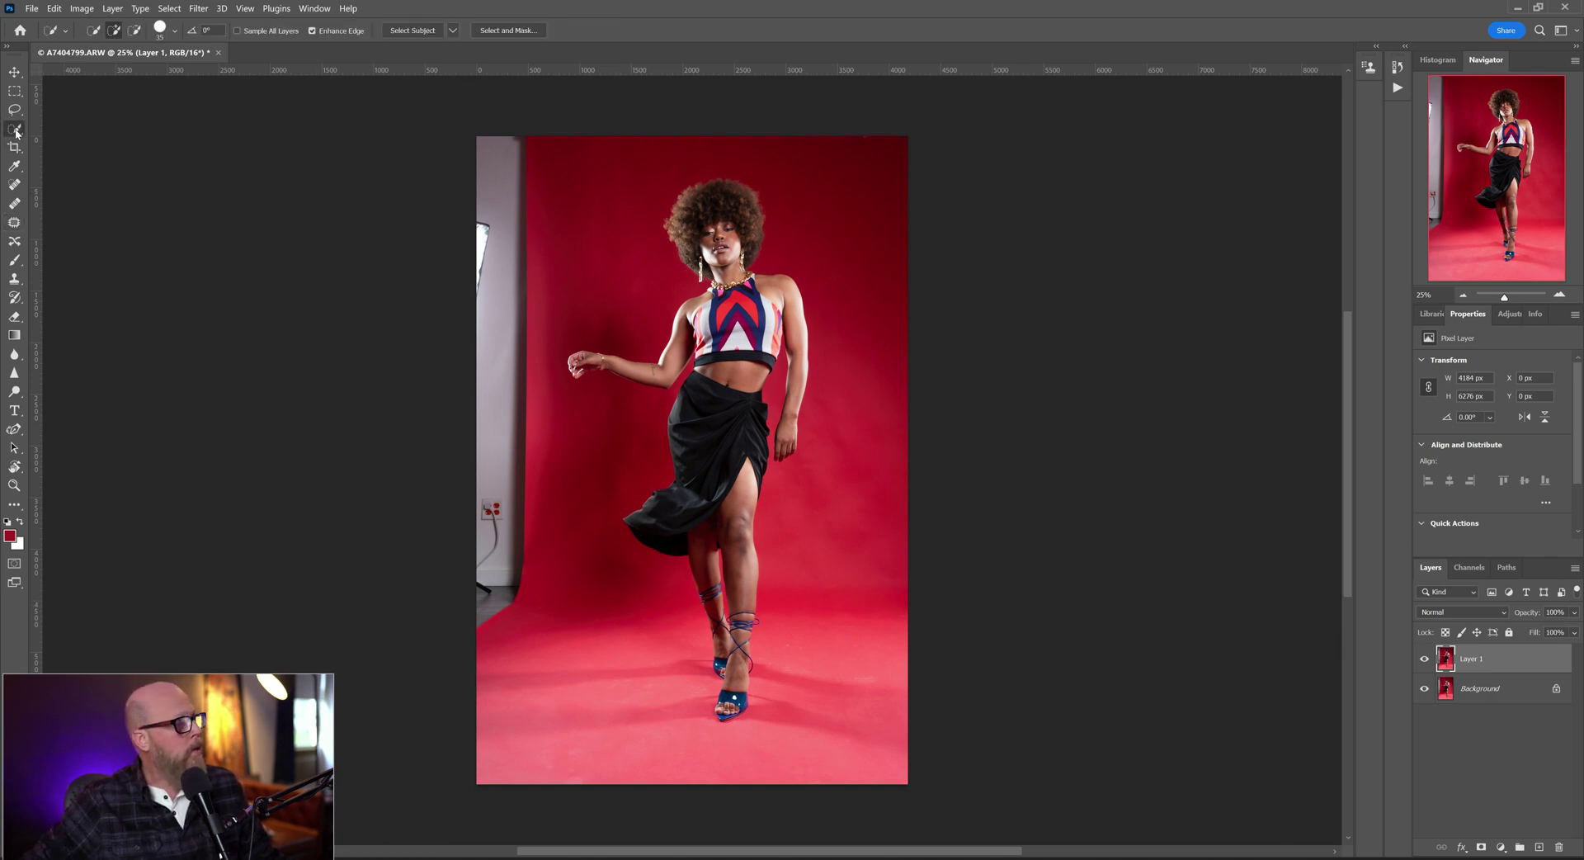
pyautogui.click(413, 32)
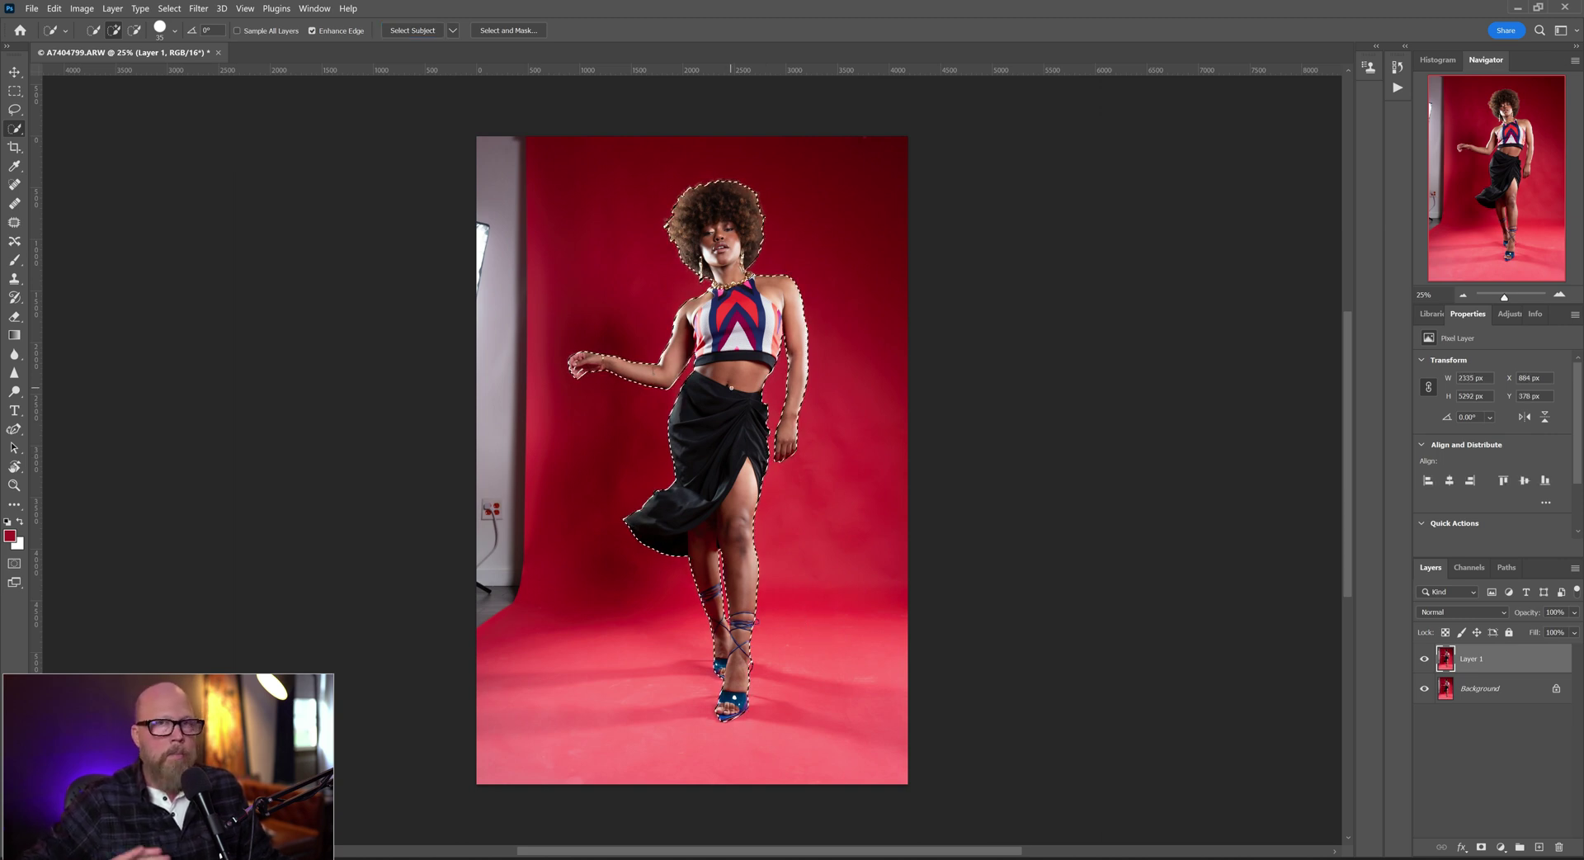
pyautogui.rightClick(732, 394)
pyautogui.click(751, 409)
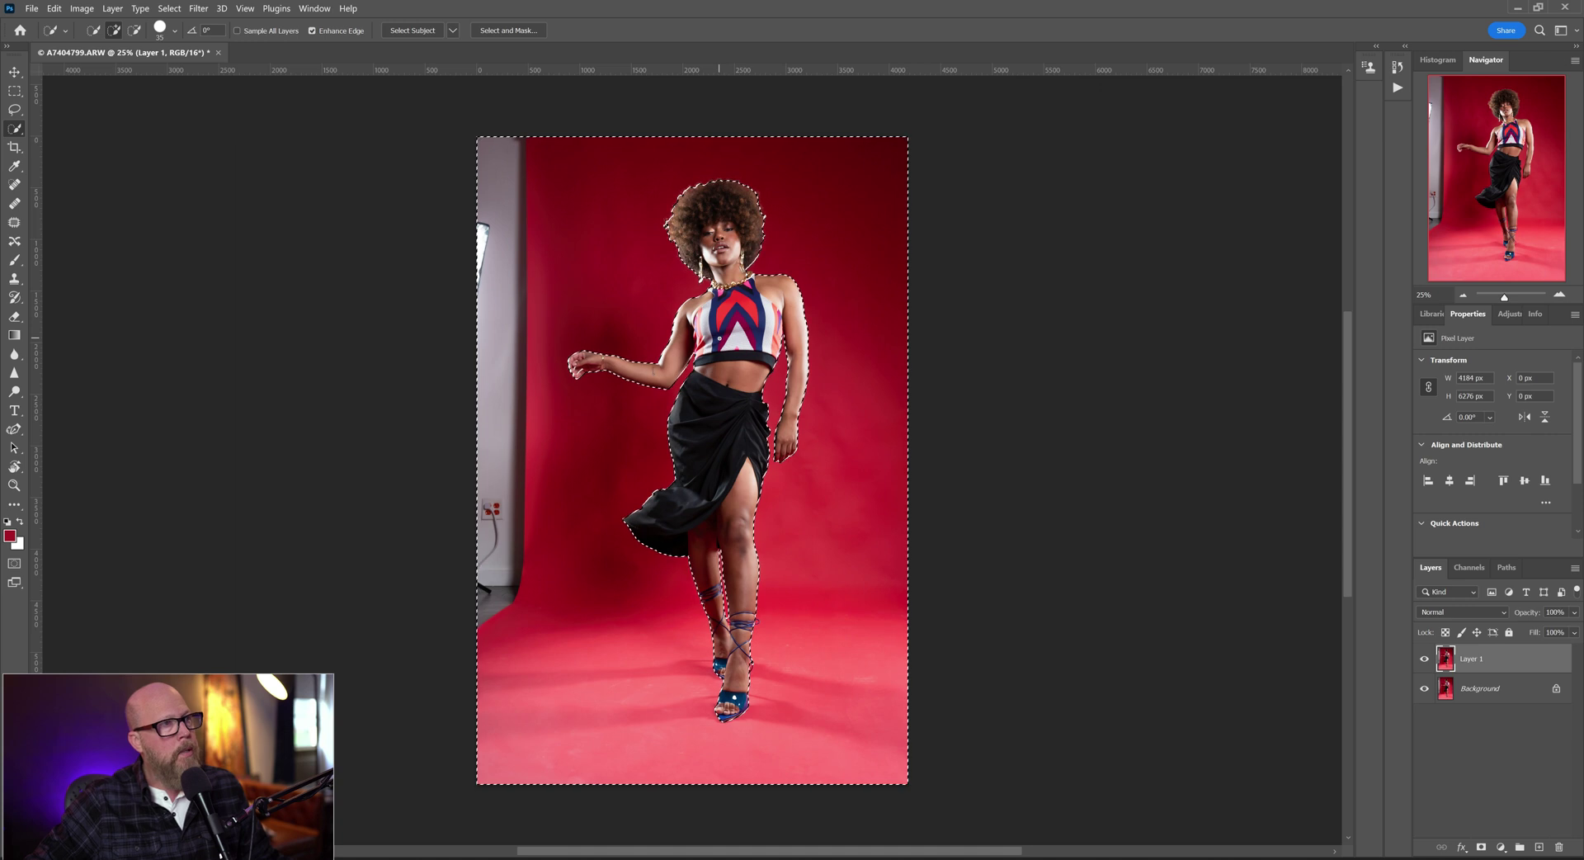
pyautogui.rightClick(719, 338)
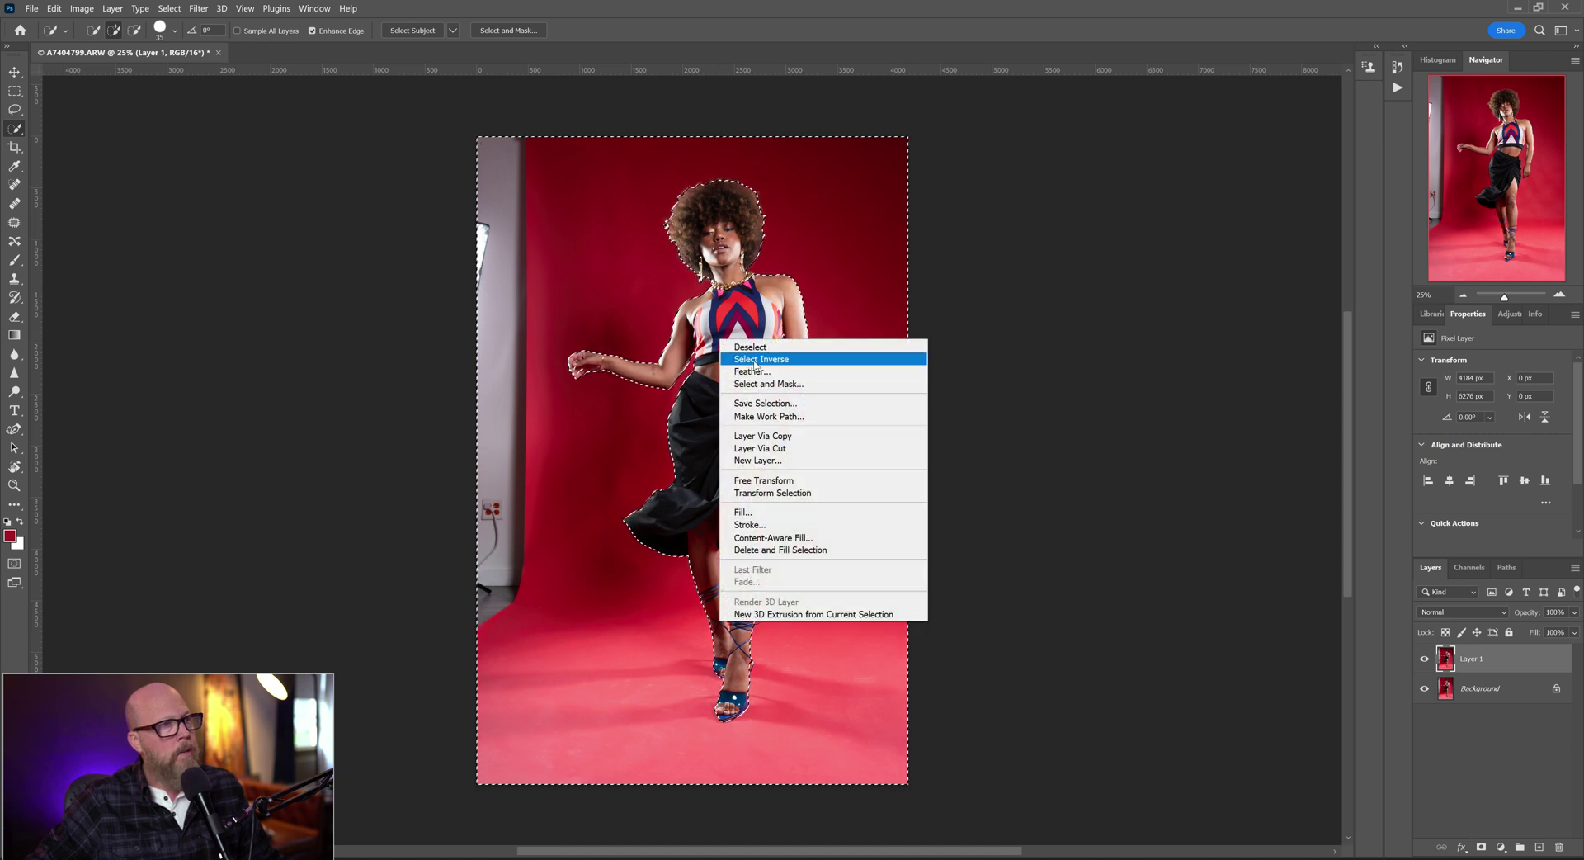
# - Add a Curves adjustment layer masked to the selected backdrop
pyautogui.click(1501, 850)
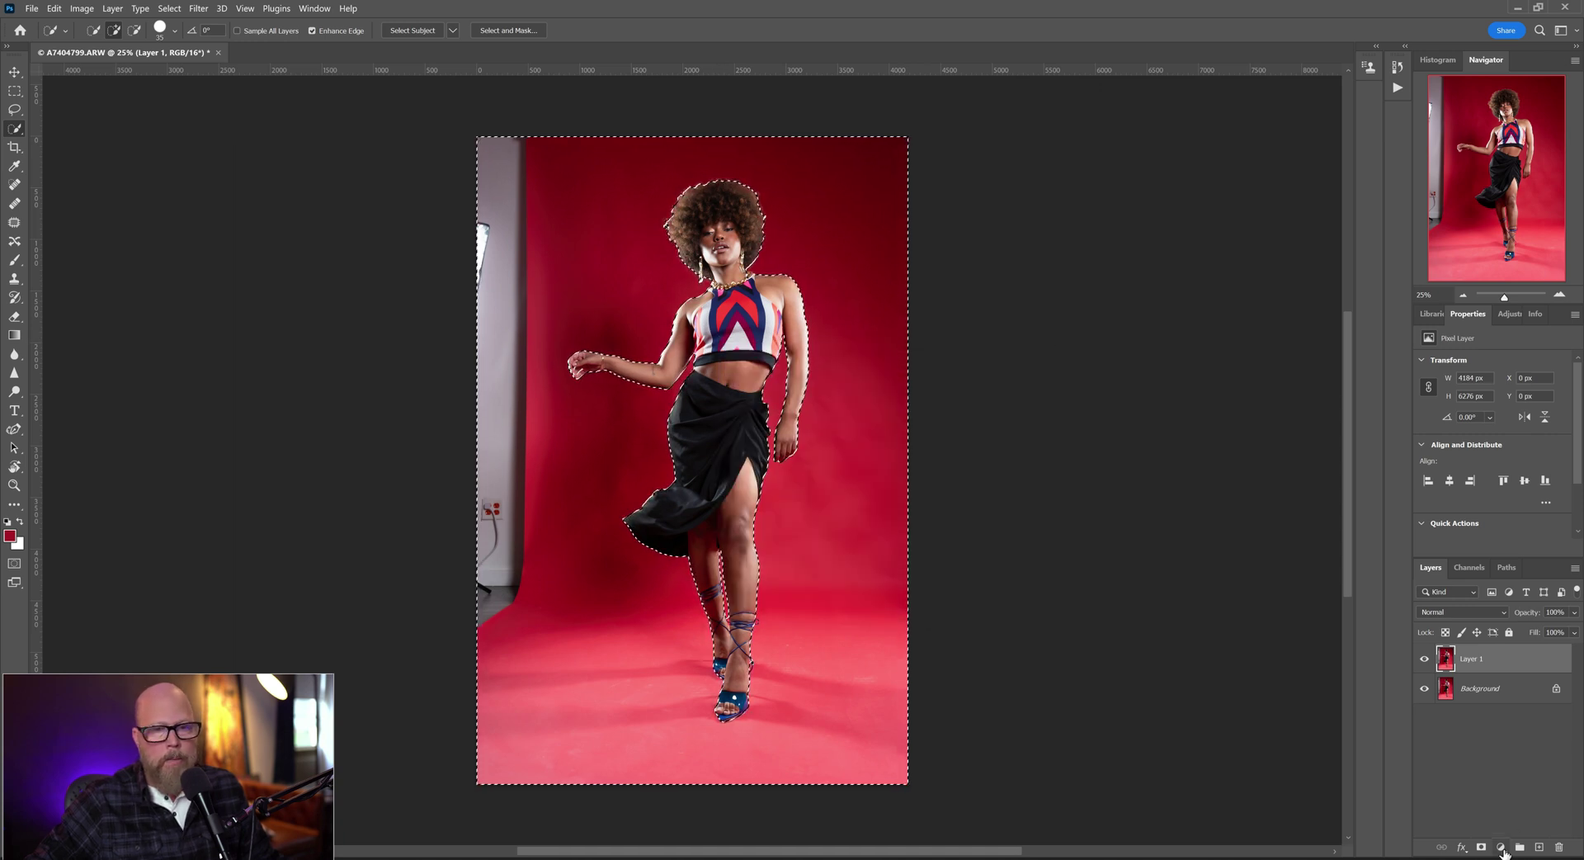
pyautogui.click(1502, 848)
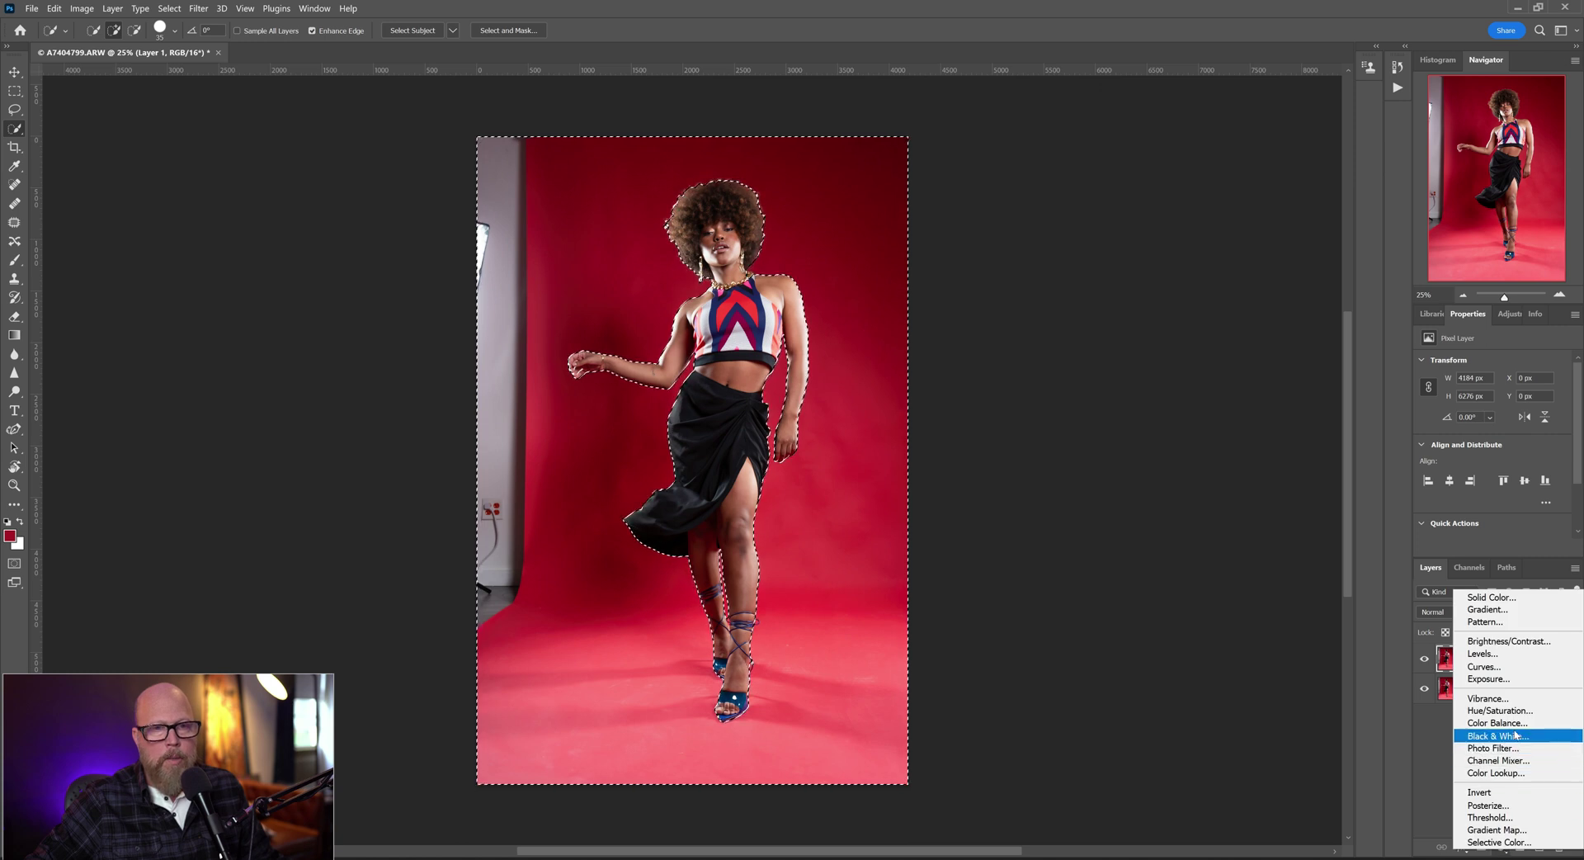
pyautogui.click(1484, 665)
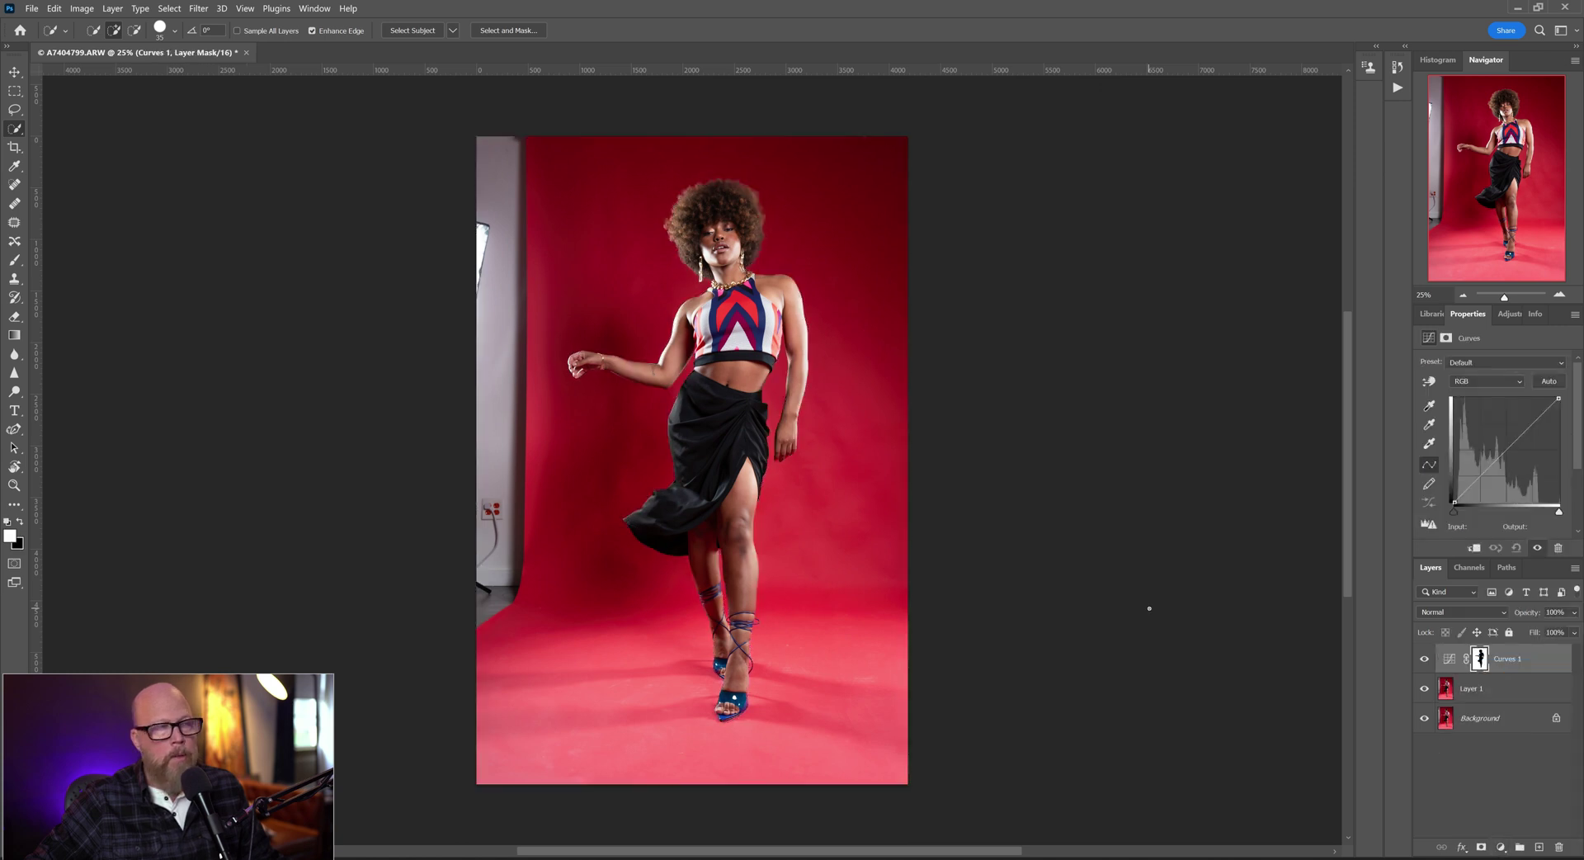
# - Load the Curves 1 layer mask as a selection and clear that selection again
pyautogui.rightClick(1478, 660)
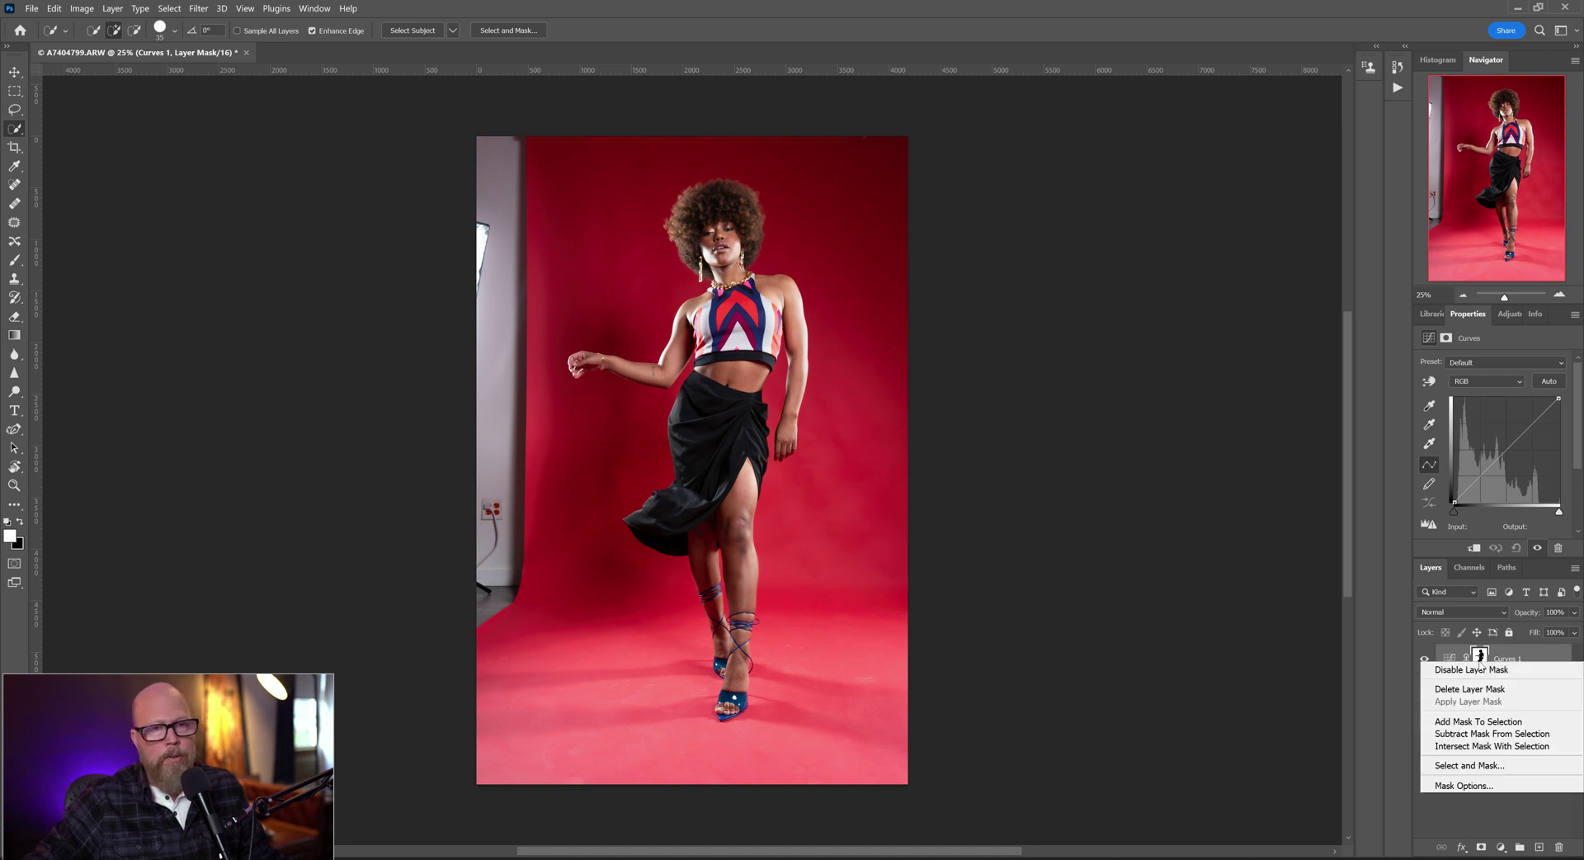
pyautogui.click(1475, 725)
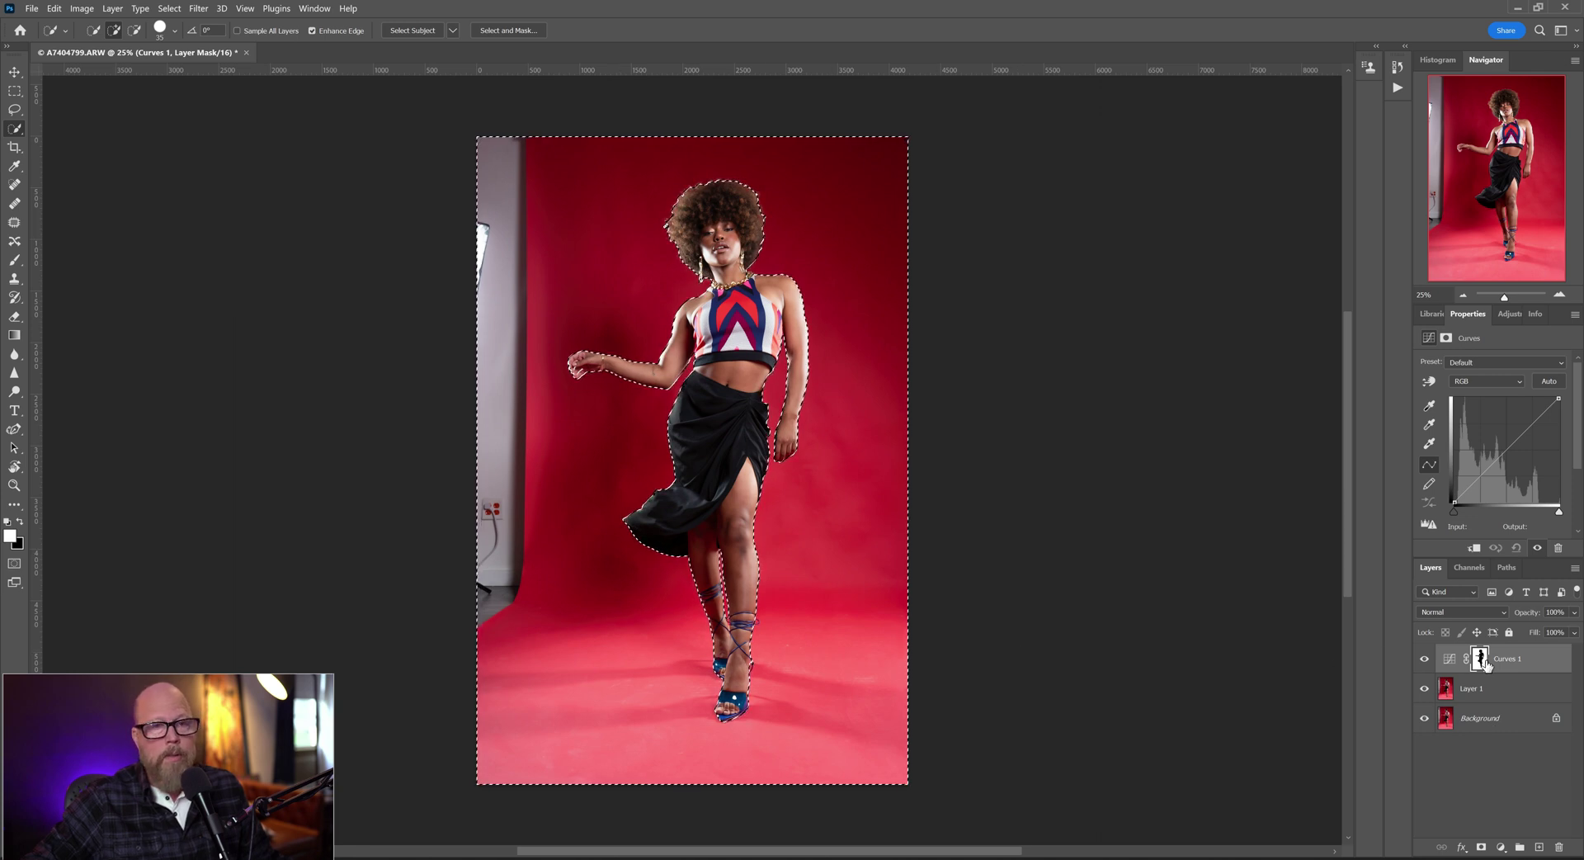
pyautogui.press('m')
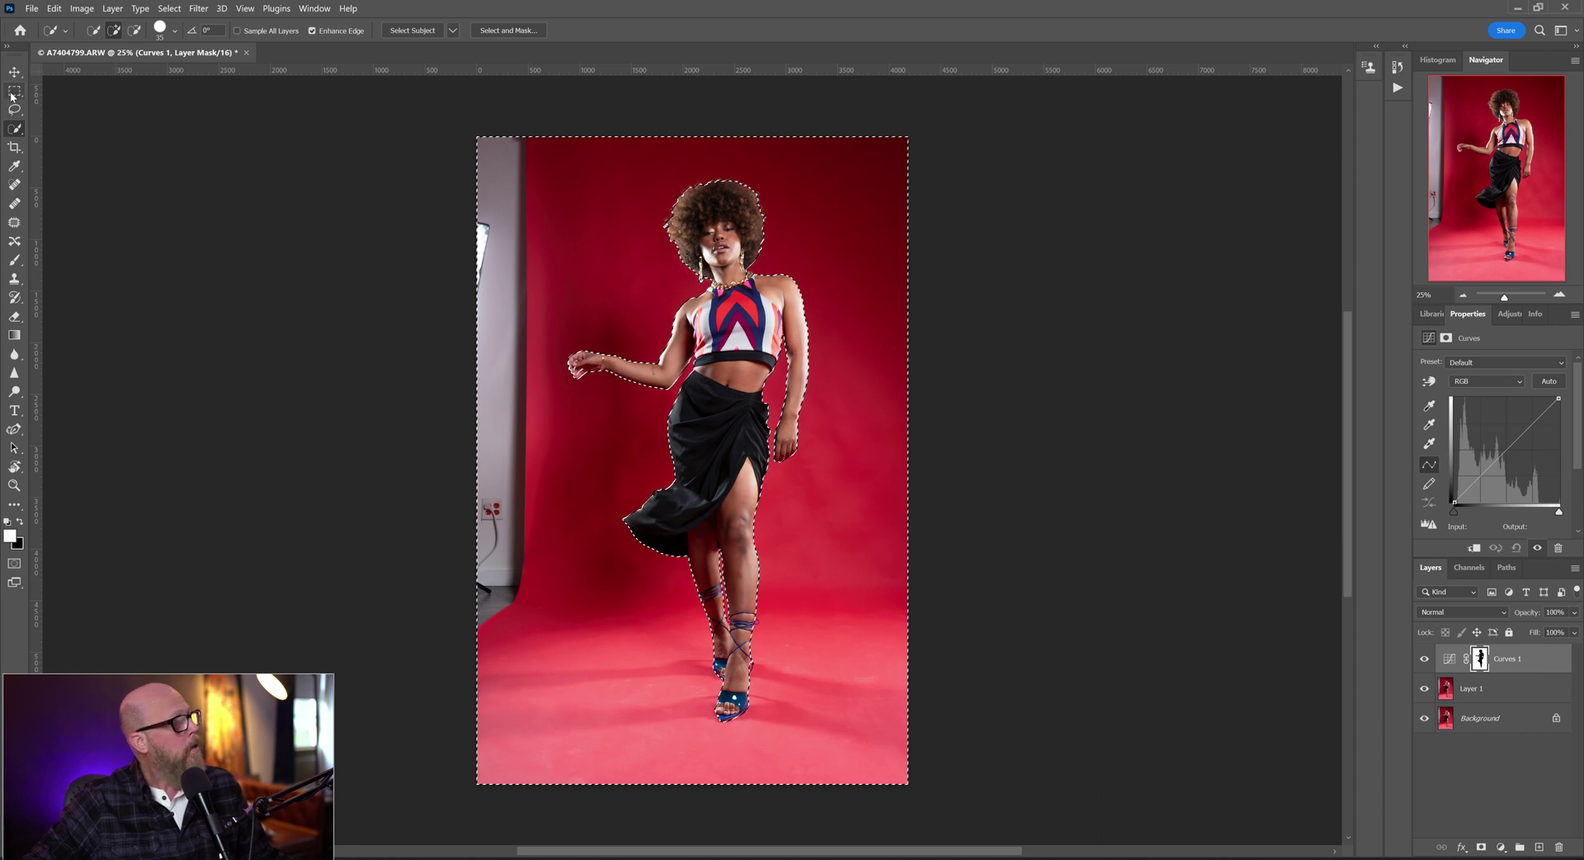
pyautogui.click(340, 338)
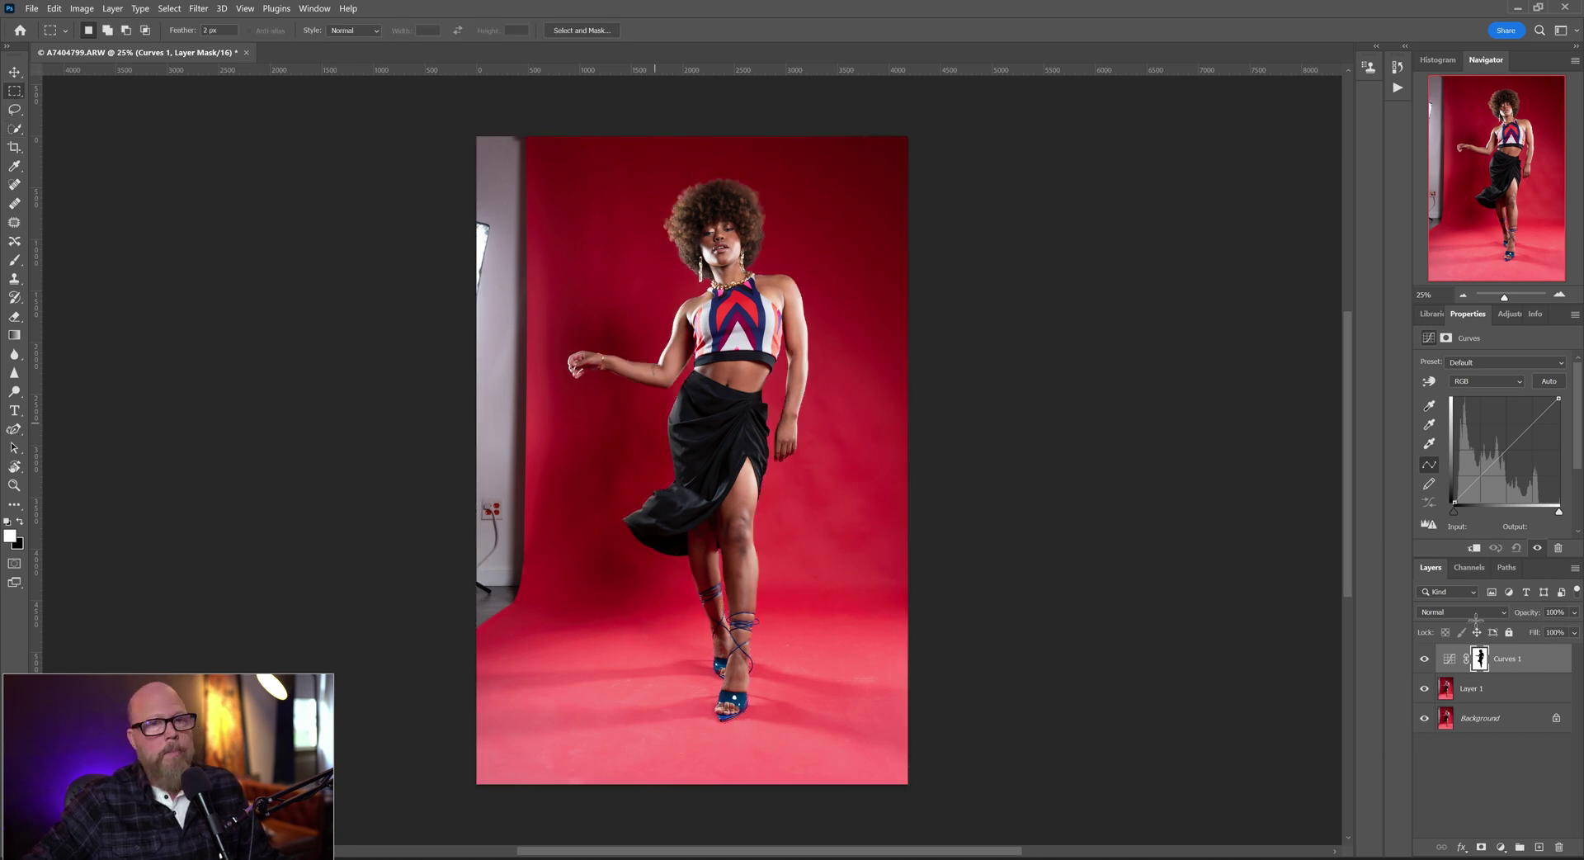
# - Hide the Curves 1 layer and add a new blank layer above it
pyautogui.click(1425, 663)
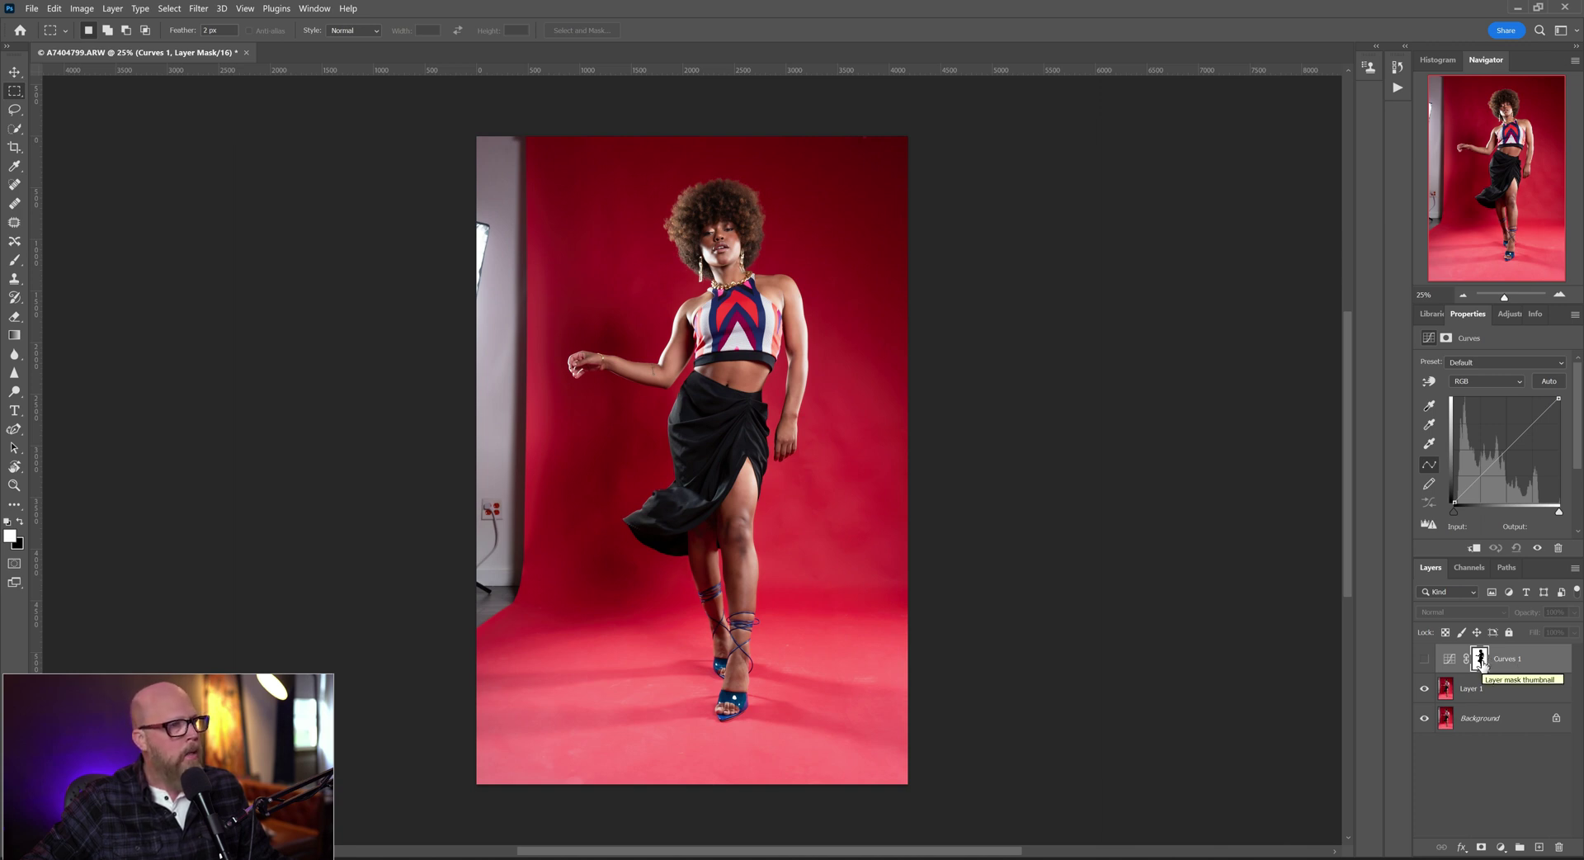
pyautogui.rightClick(1483, 665)
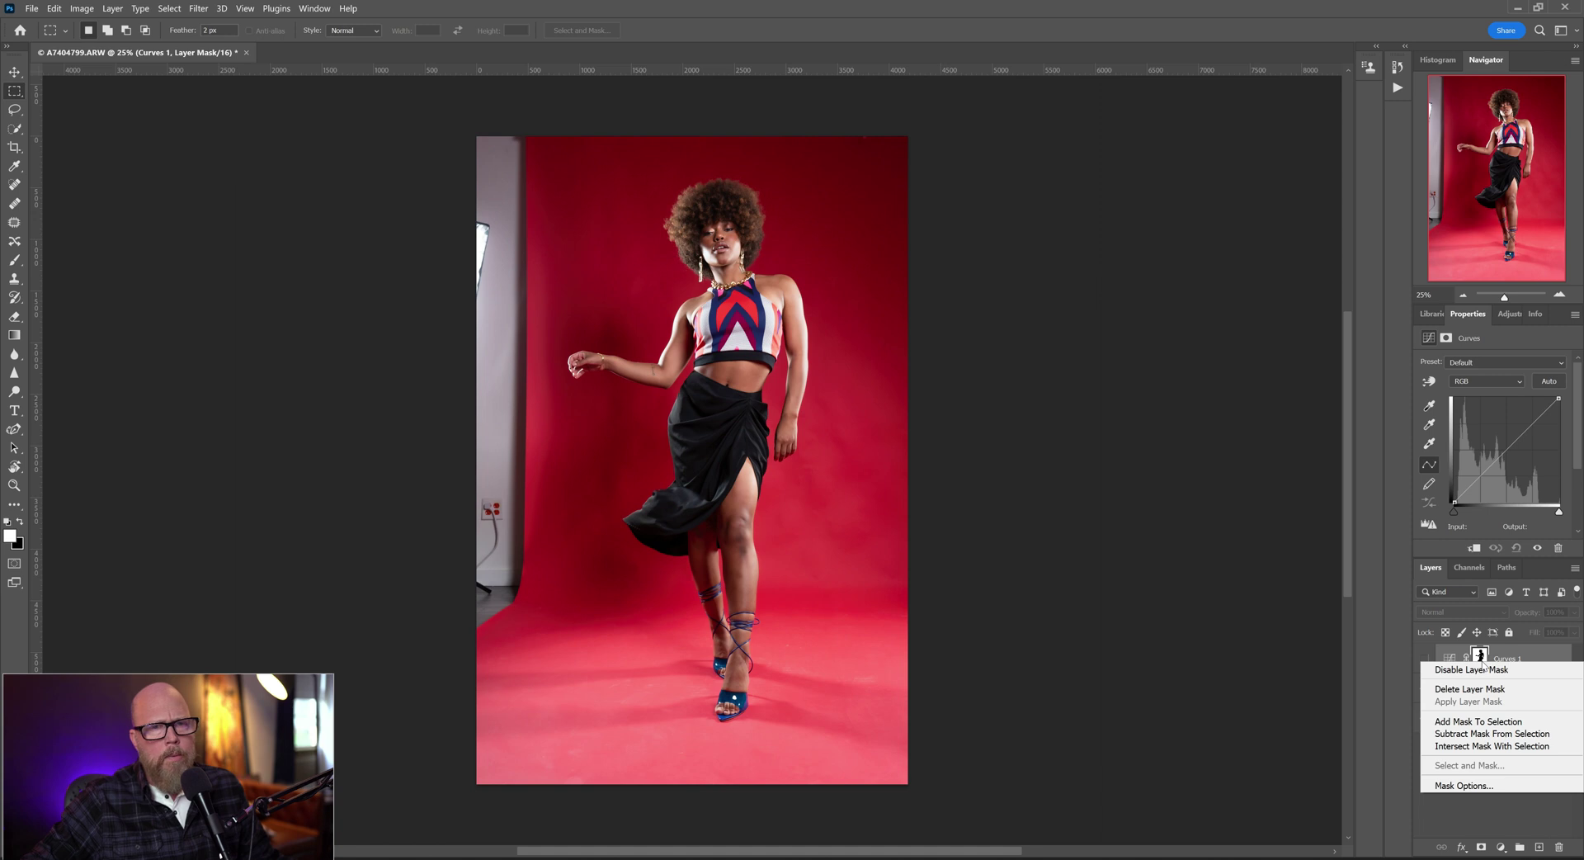
pyautogui.click(1541, 847)
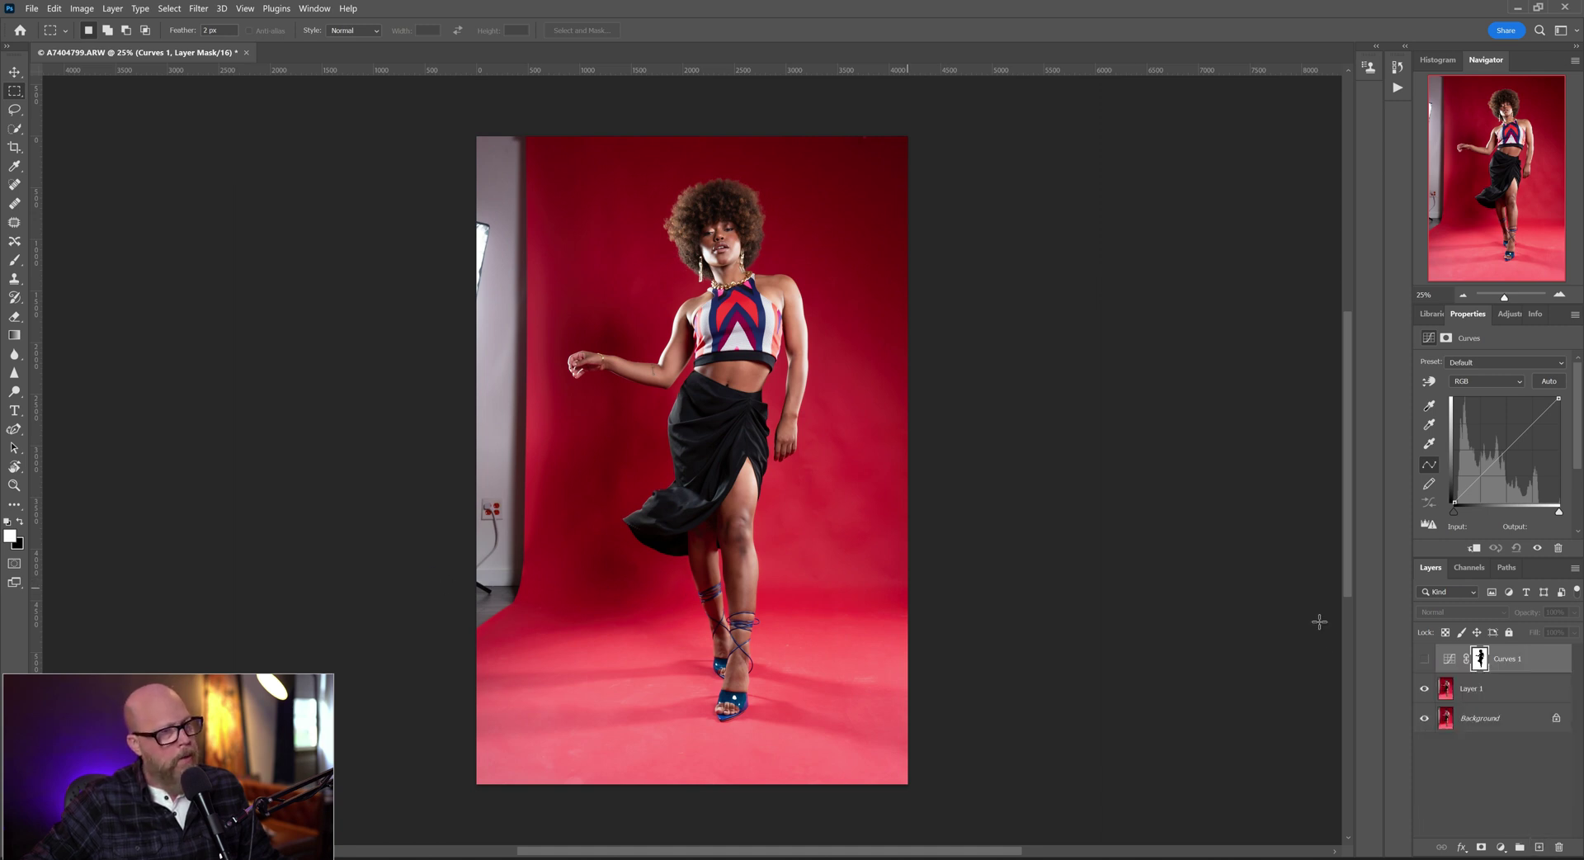
pyautogui.click(1538, 847)
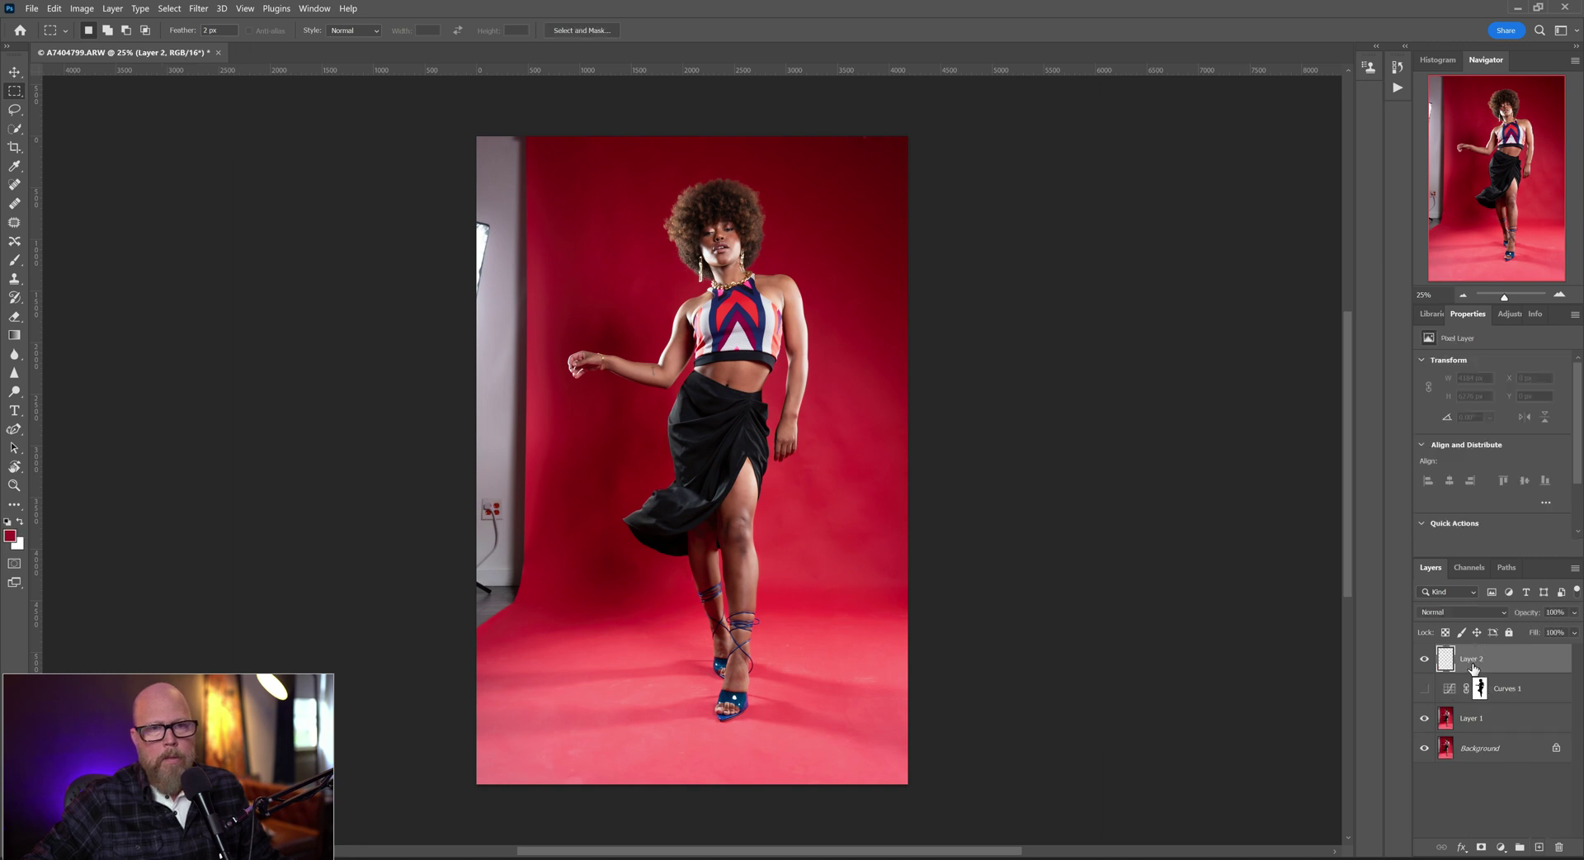
# - Load the Curves 1 layer mask as a selection of the backdrop
pyautogui.click(1482, 691)
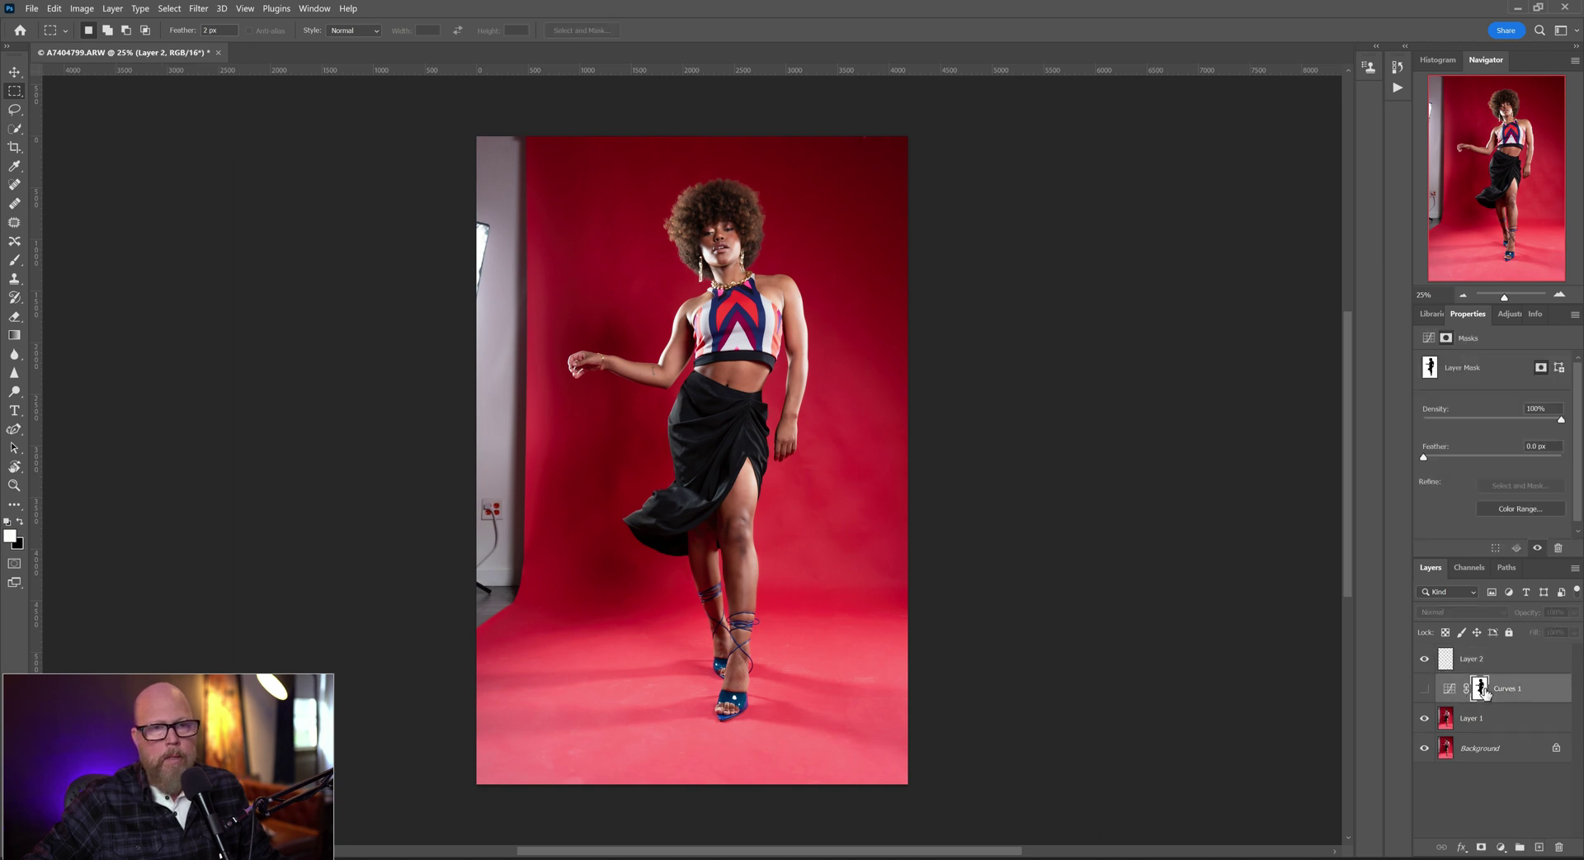
pyautogui.rightClick(1482, 690)
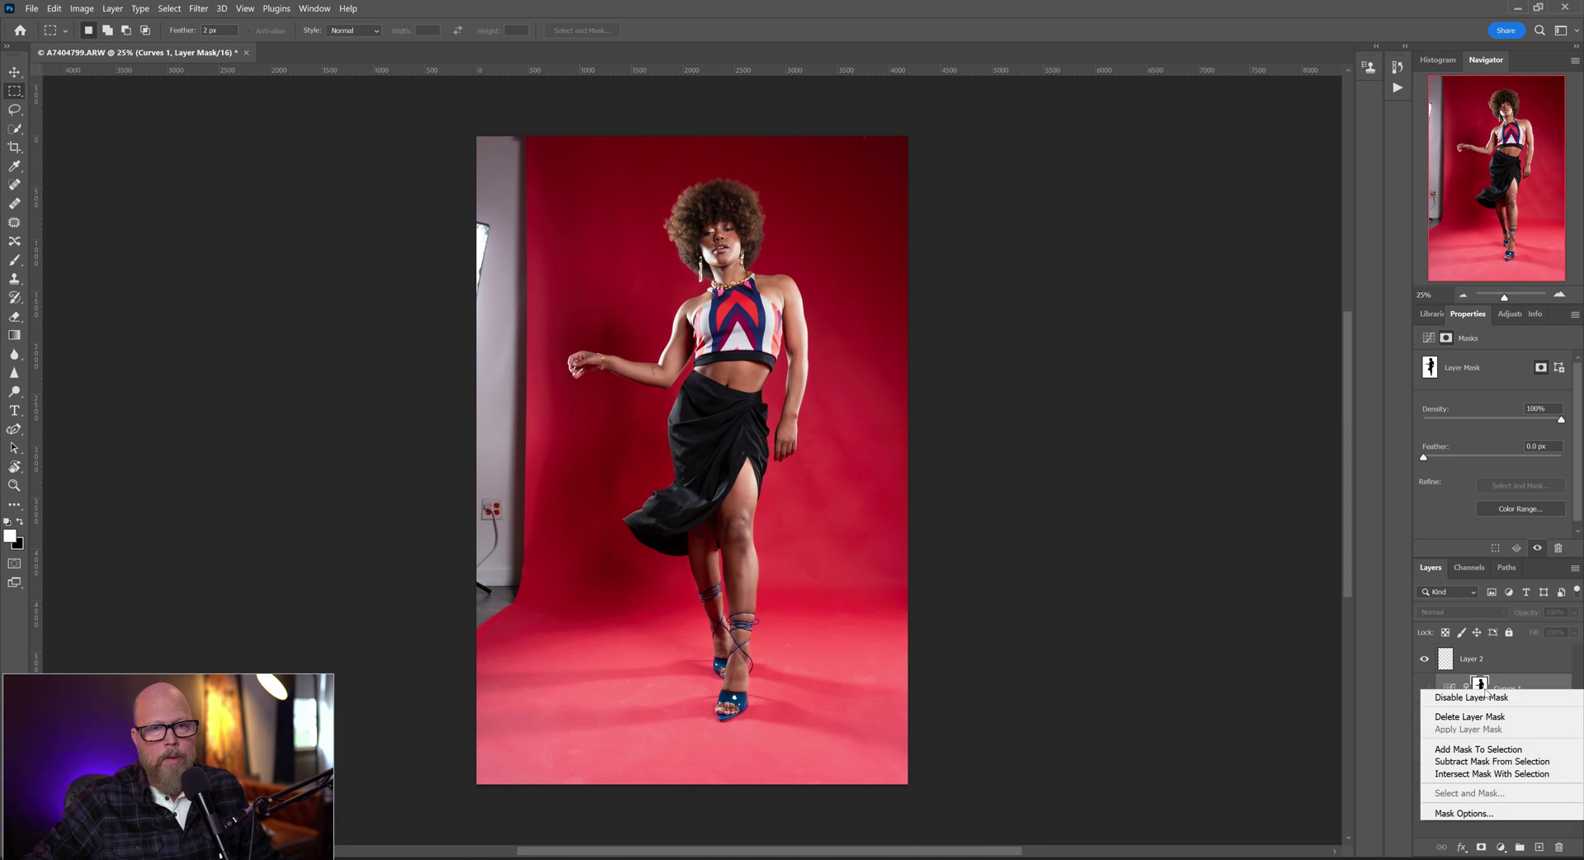
pyautogui.click(1483, 751)
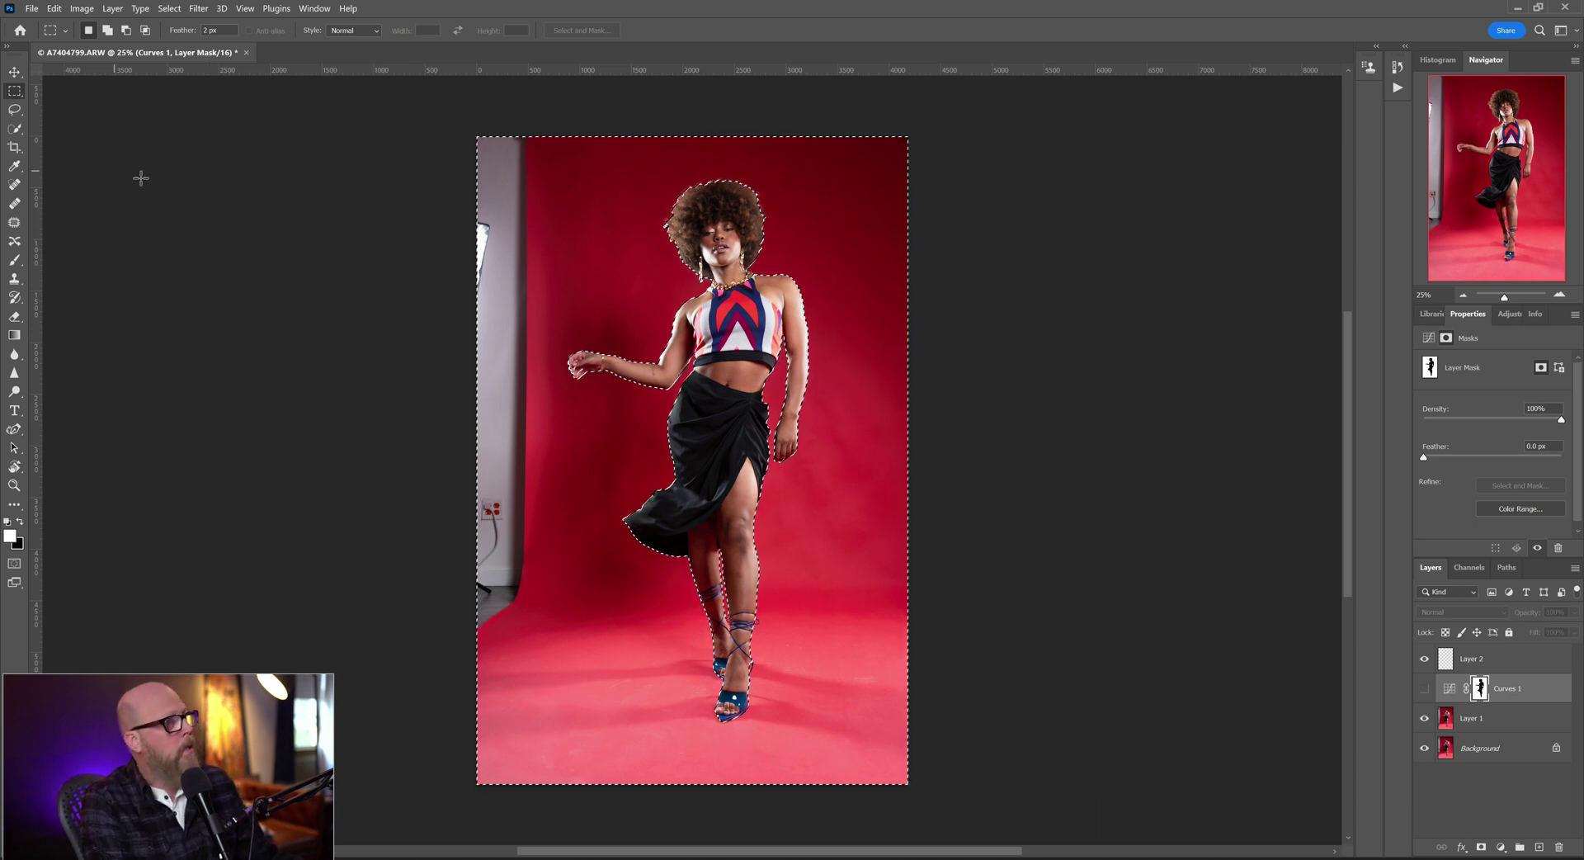
# - Set up the Brush tool with 15% flow and 0% hardness
pyautogui.click(14, 260)
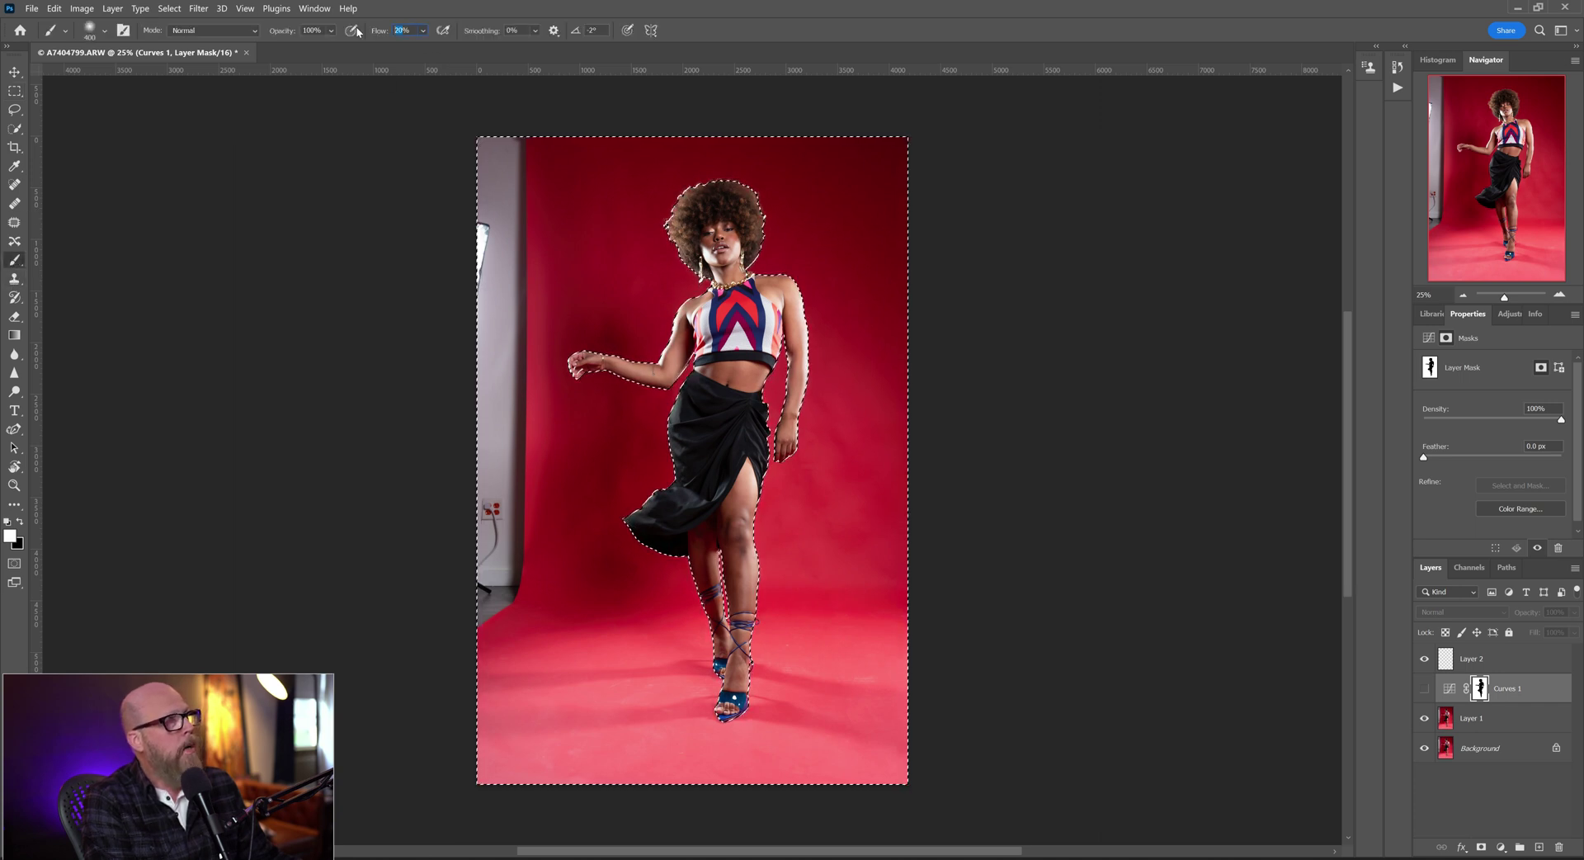
pyautogui.write('15')
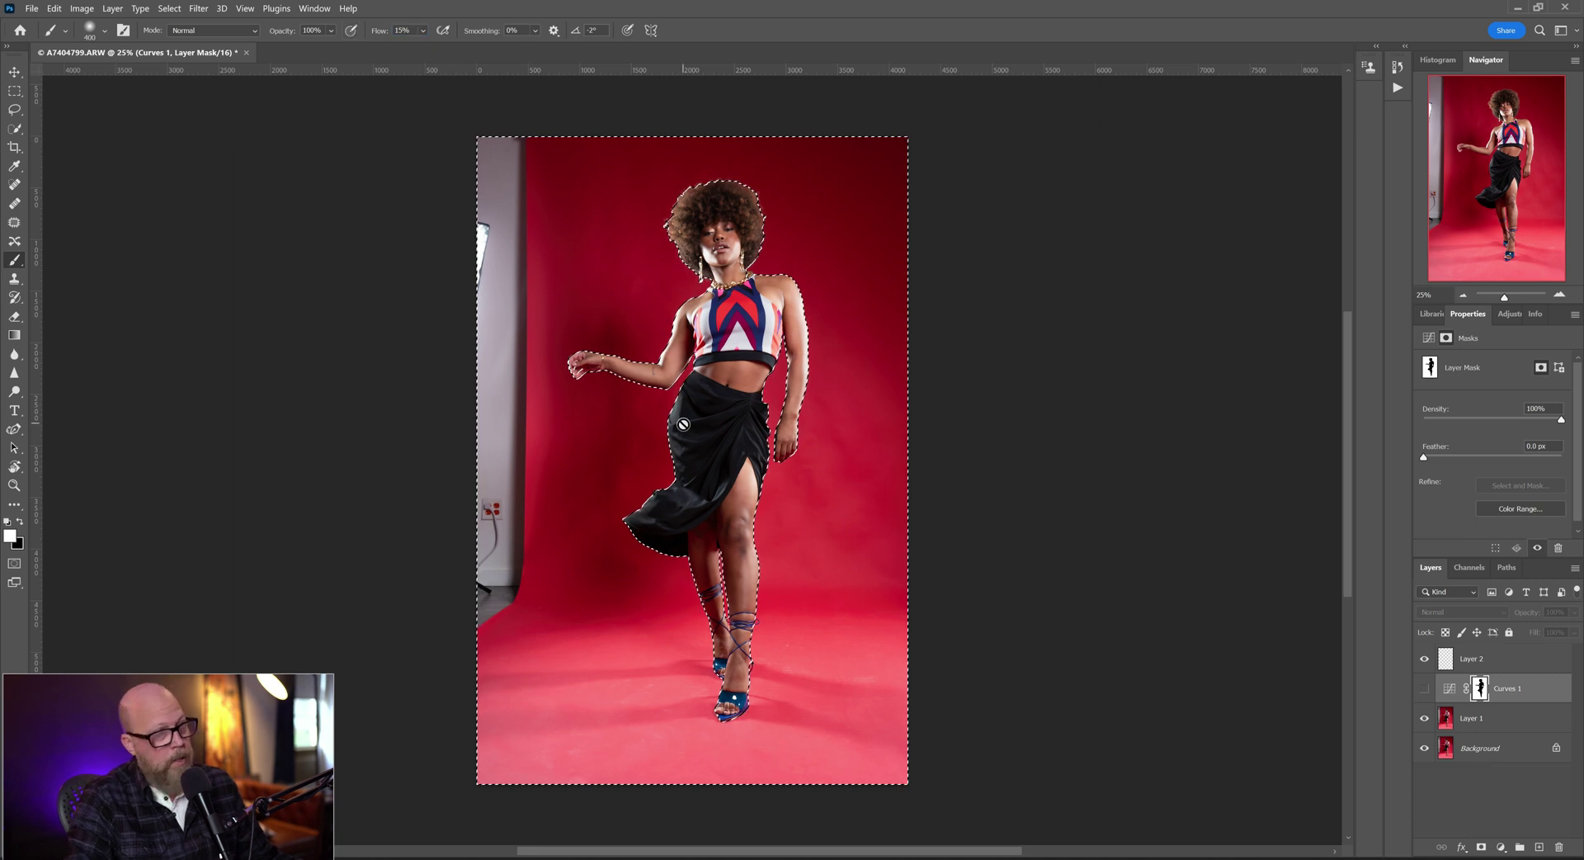
pyautogui.click(95, 38)
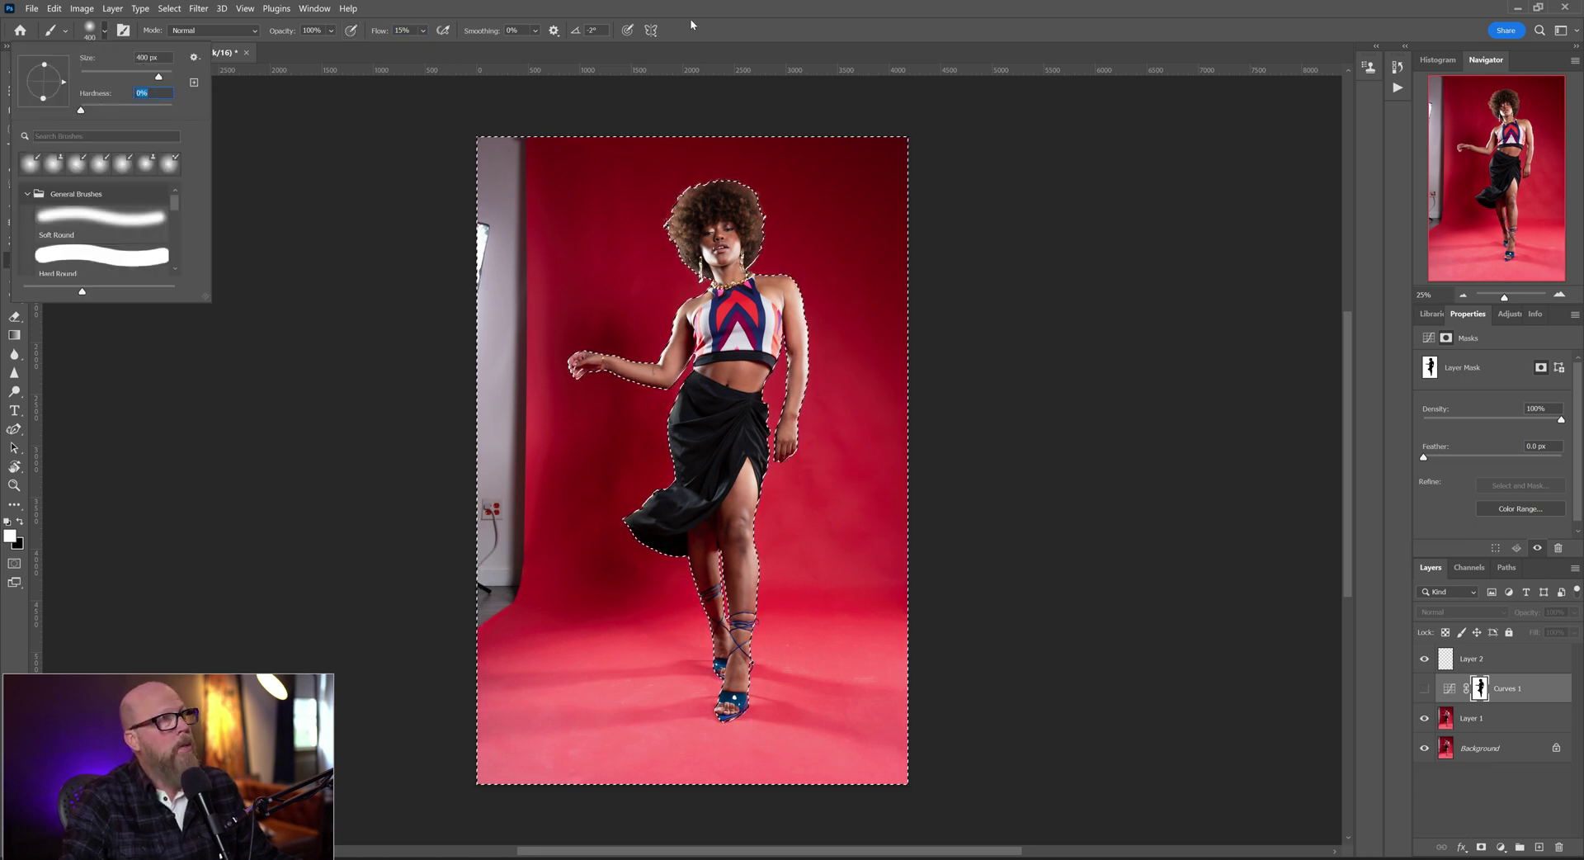
pyautogui.press('Return')
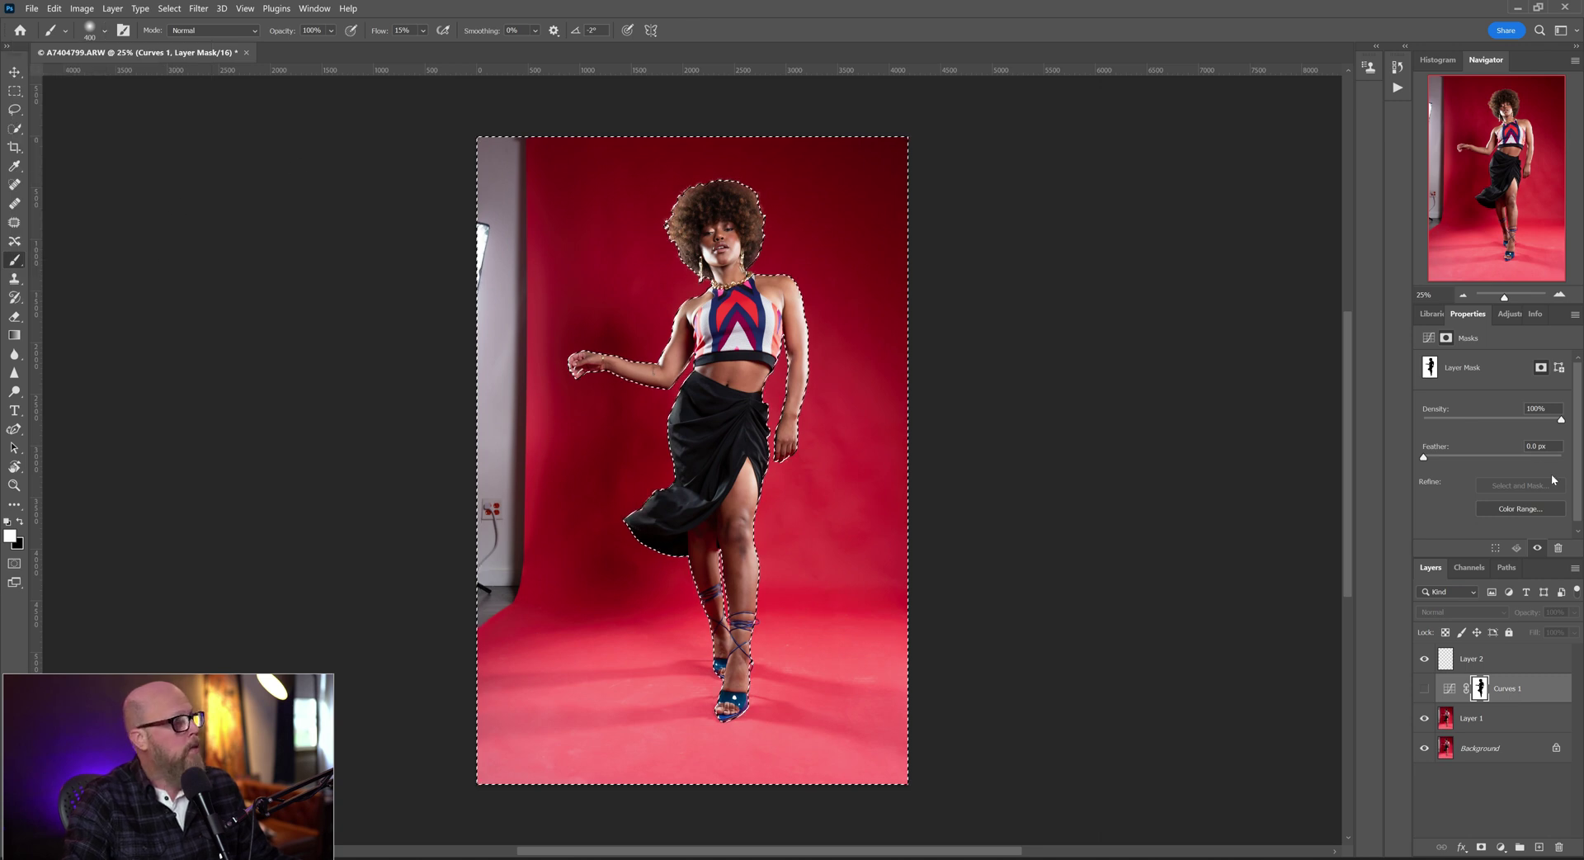
# - Make the blank Layer 2 active and resize the brush to about 700 px
pyautogui.click(1470, 656)
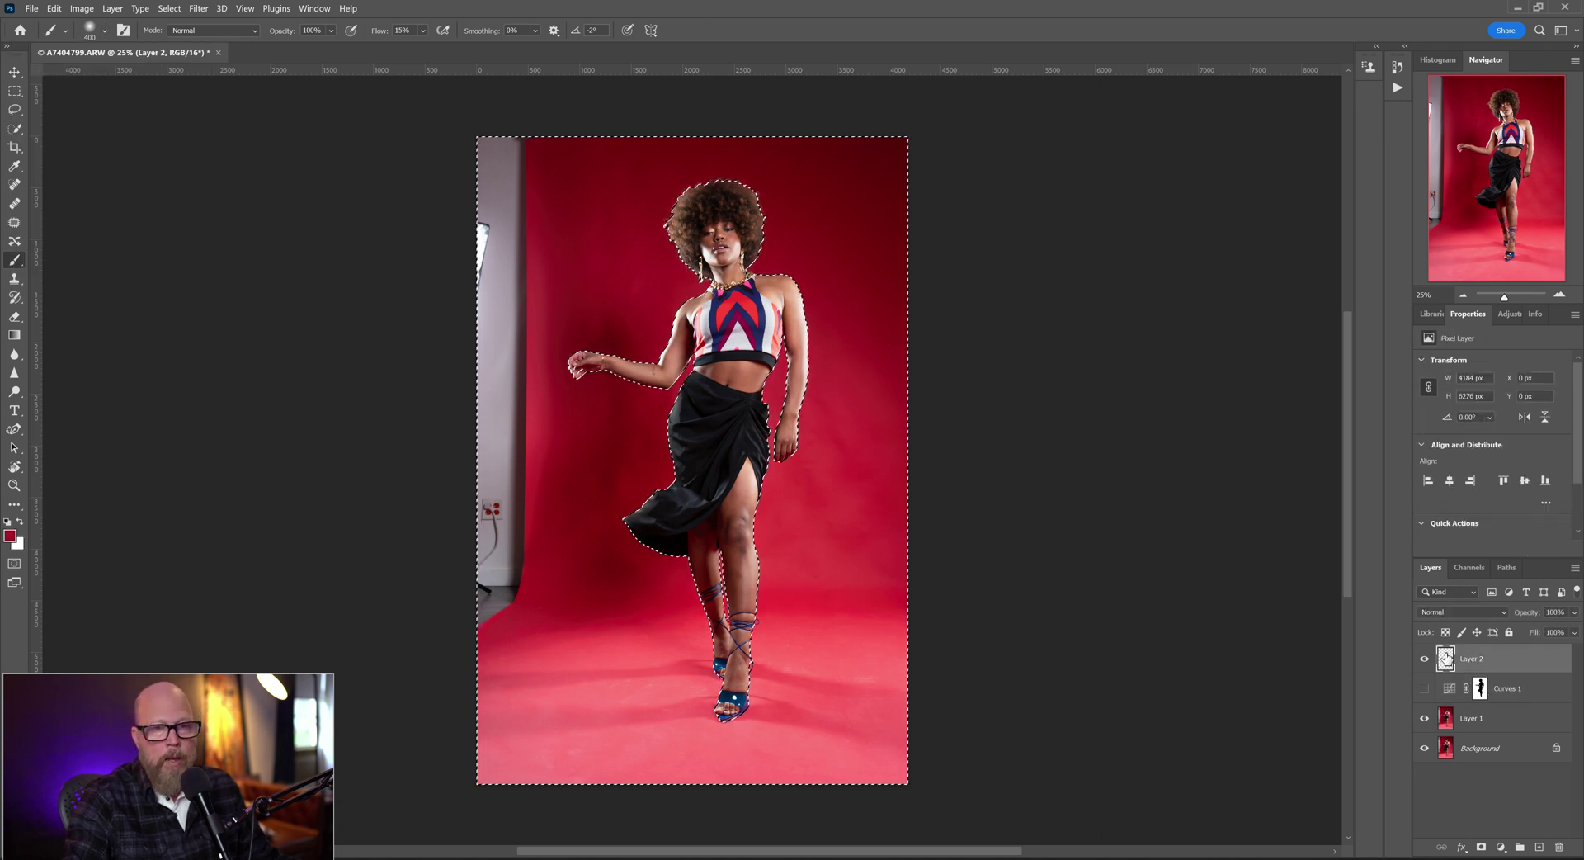
pyautogui.press('[')
pyautogui.press('[')
pyautogui.press(']')
pyautogui.press(']')
pyautogui.press(']')
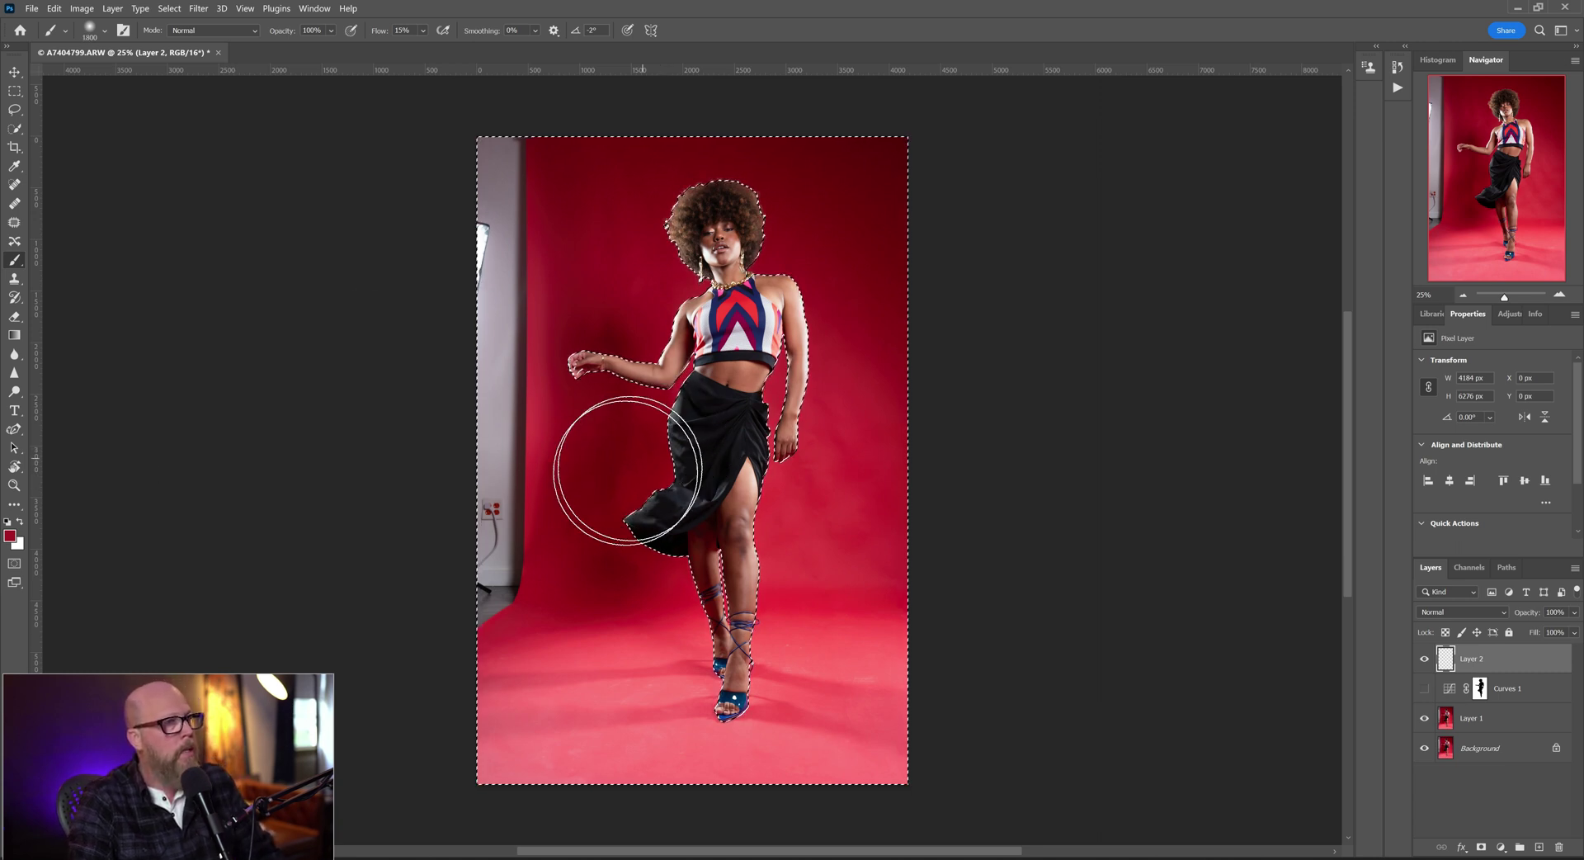
pyautogui.press('[')
pyautogui.press('[')
pyautogui.press('[')
pyautogui.press('[')
pyautogui.press('[')
pyautogui.press('[')
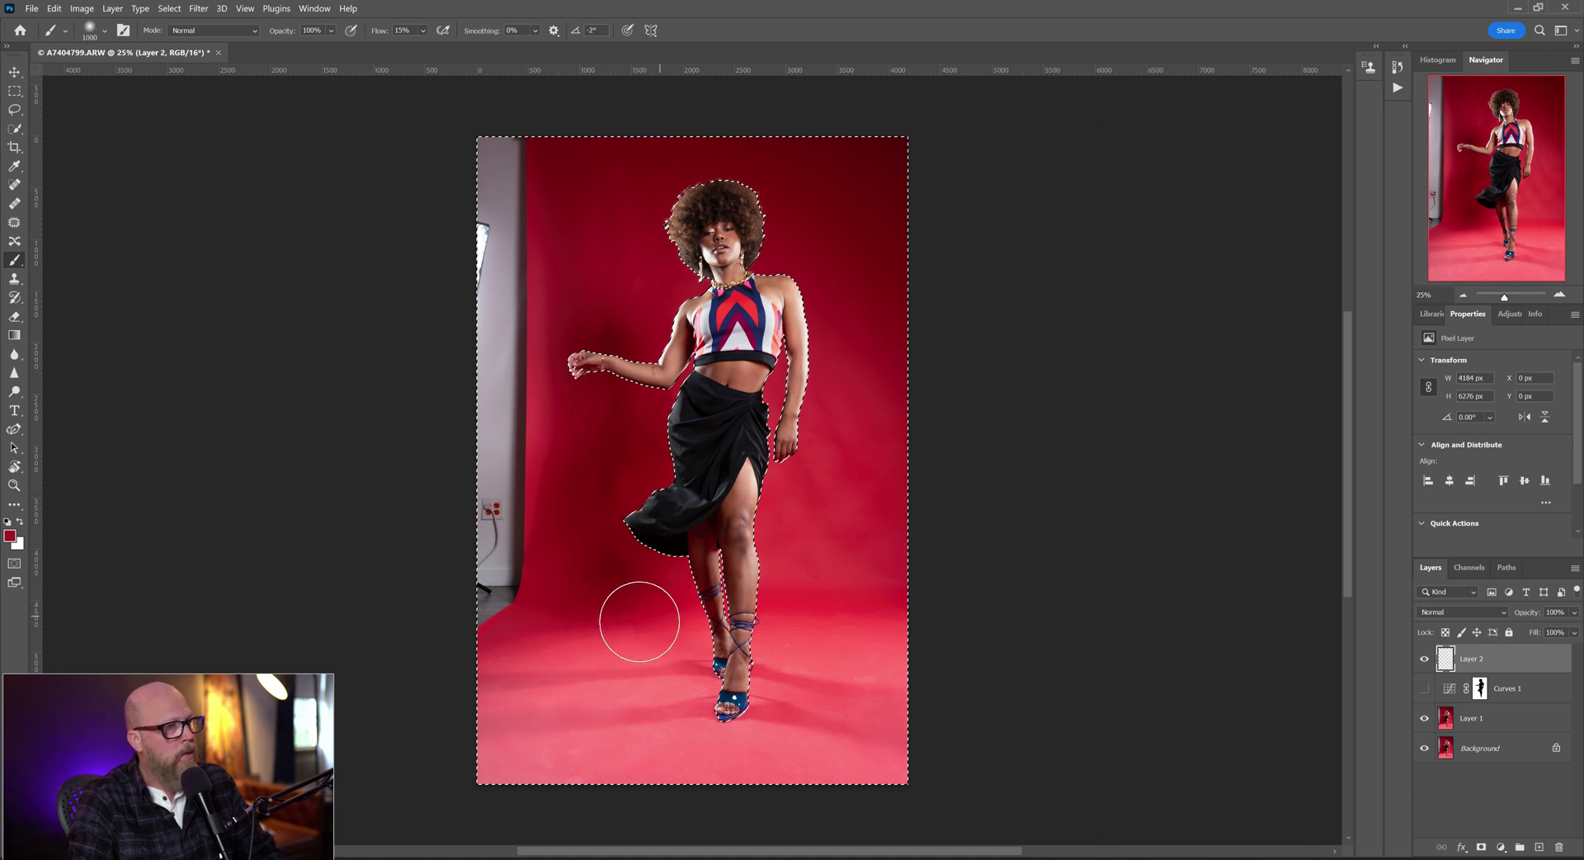
pyautogui.press(']')
# - Sample the lighter pink of the studio floor and paint it over the floor toward the image's left edge on Layer 2
pyautogui.keyDown('alt'); pyautogui.click(683, 624); pyautogui.keyUp('alt')
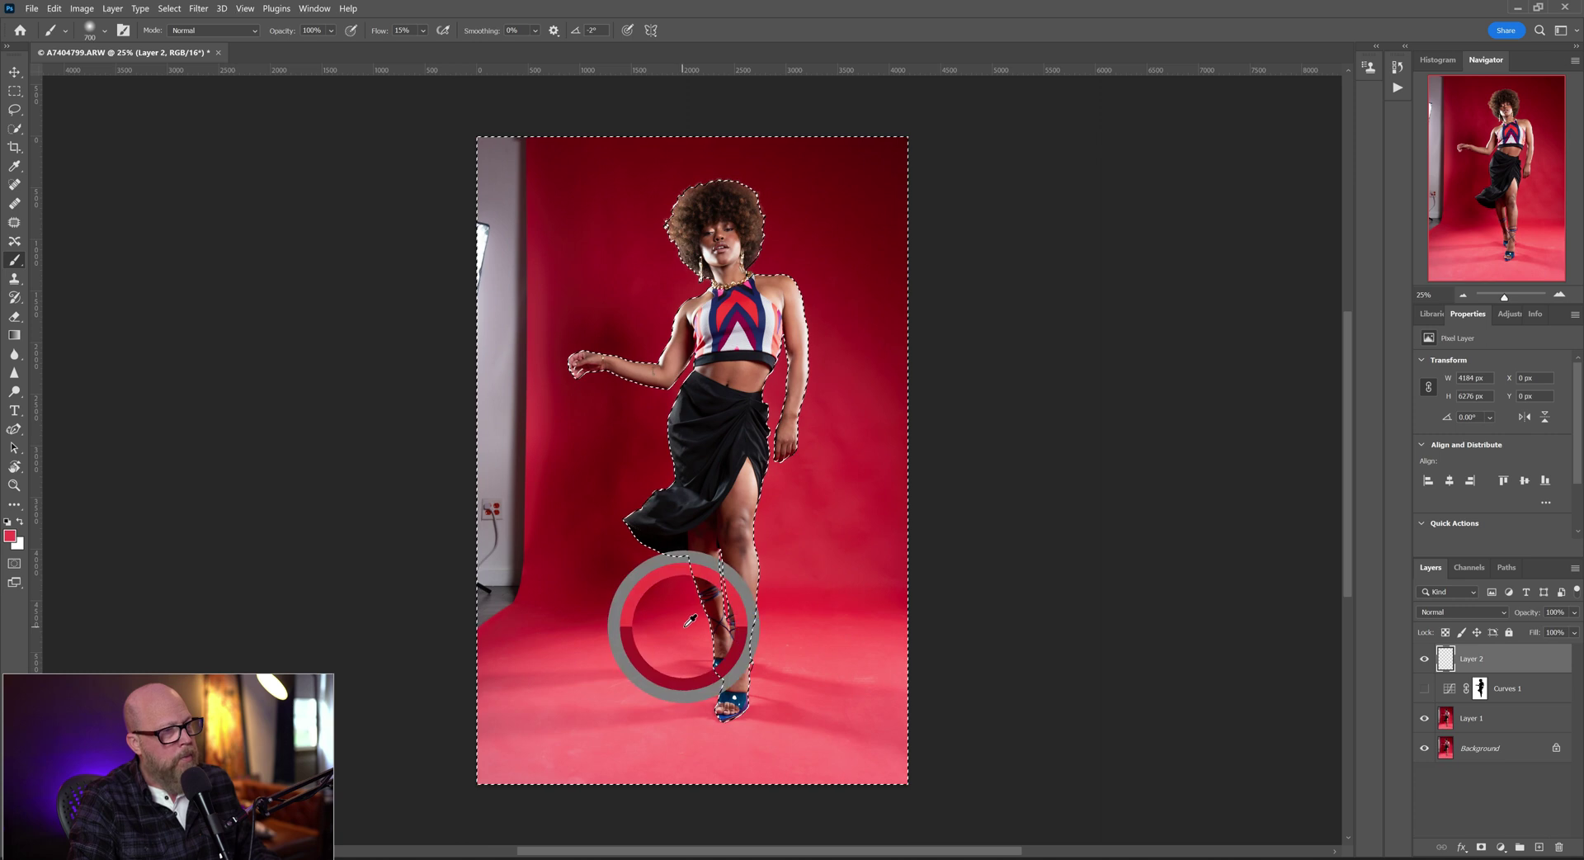
pyautogui.moveTo(646, 629)
pyautogui.mouseDown()
pyautogui.moveTo(528, 643)
pyautogui.moveTo(669, 635)
pyautogui.moveTo(548, 642)
pyautogui.moveTo(495, 693)
pyautogui.moveTo(629, 636)
pyautogui.moveTo(366, 682)
pyautogui.mouseUp()
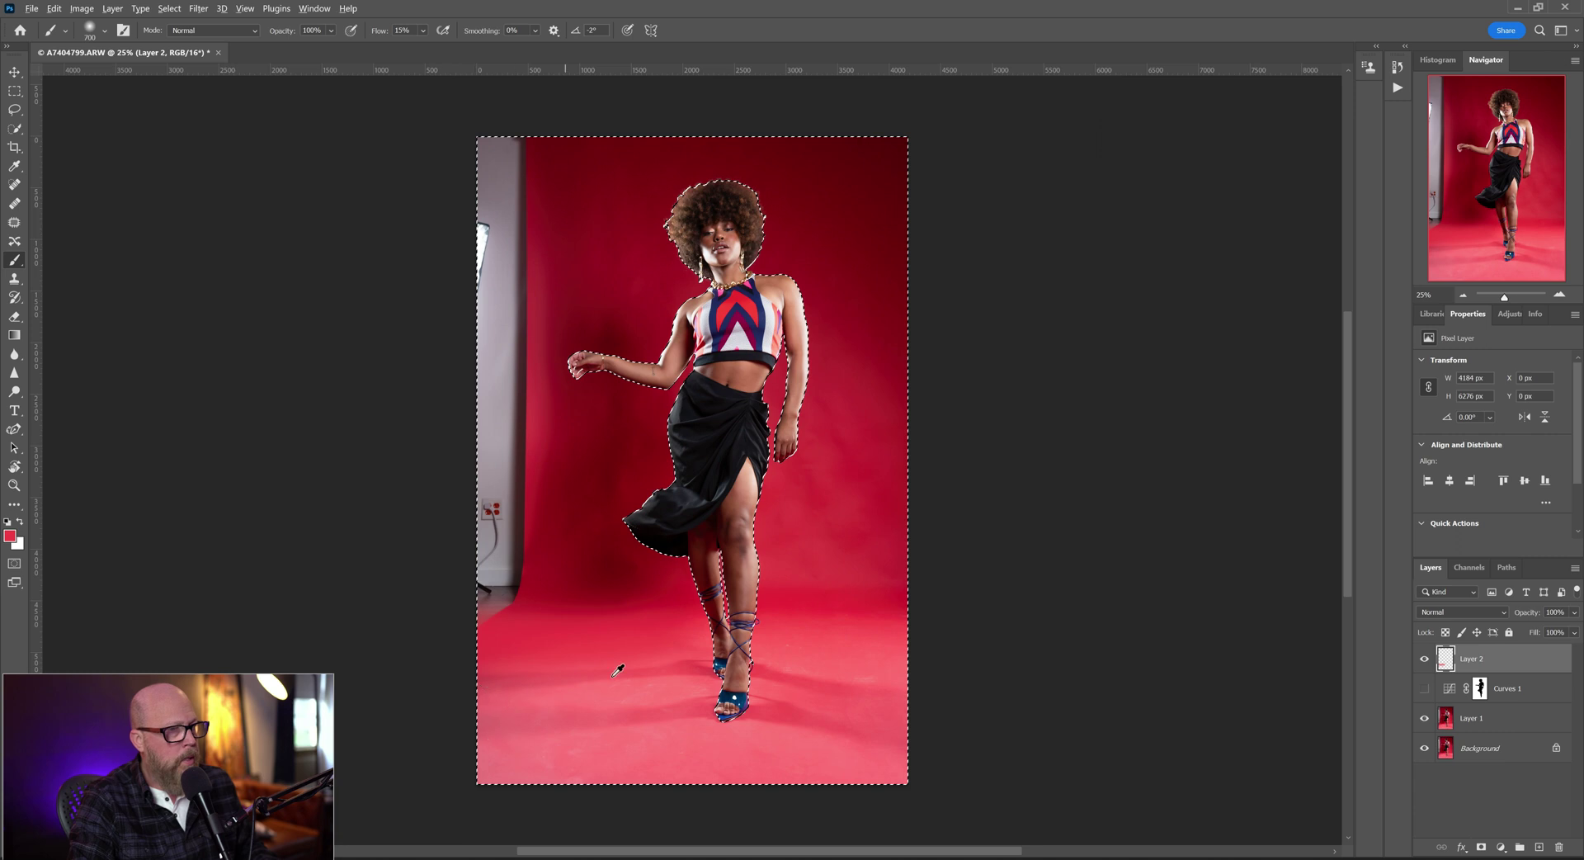
pyautogui.keyDown('alt'); pyautogui.click(702, 617); pyautogui.keyUp('alt')
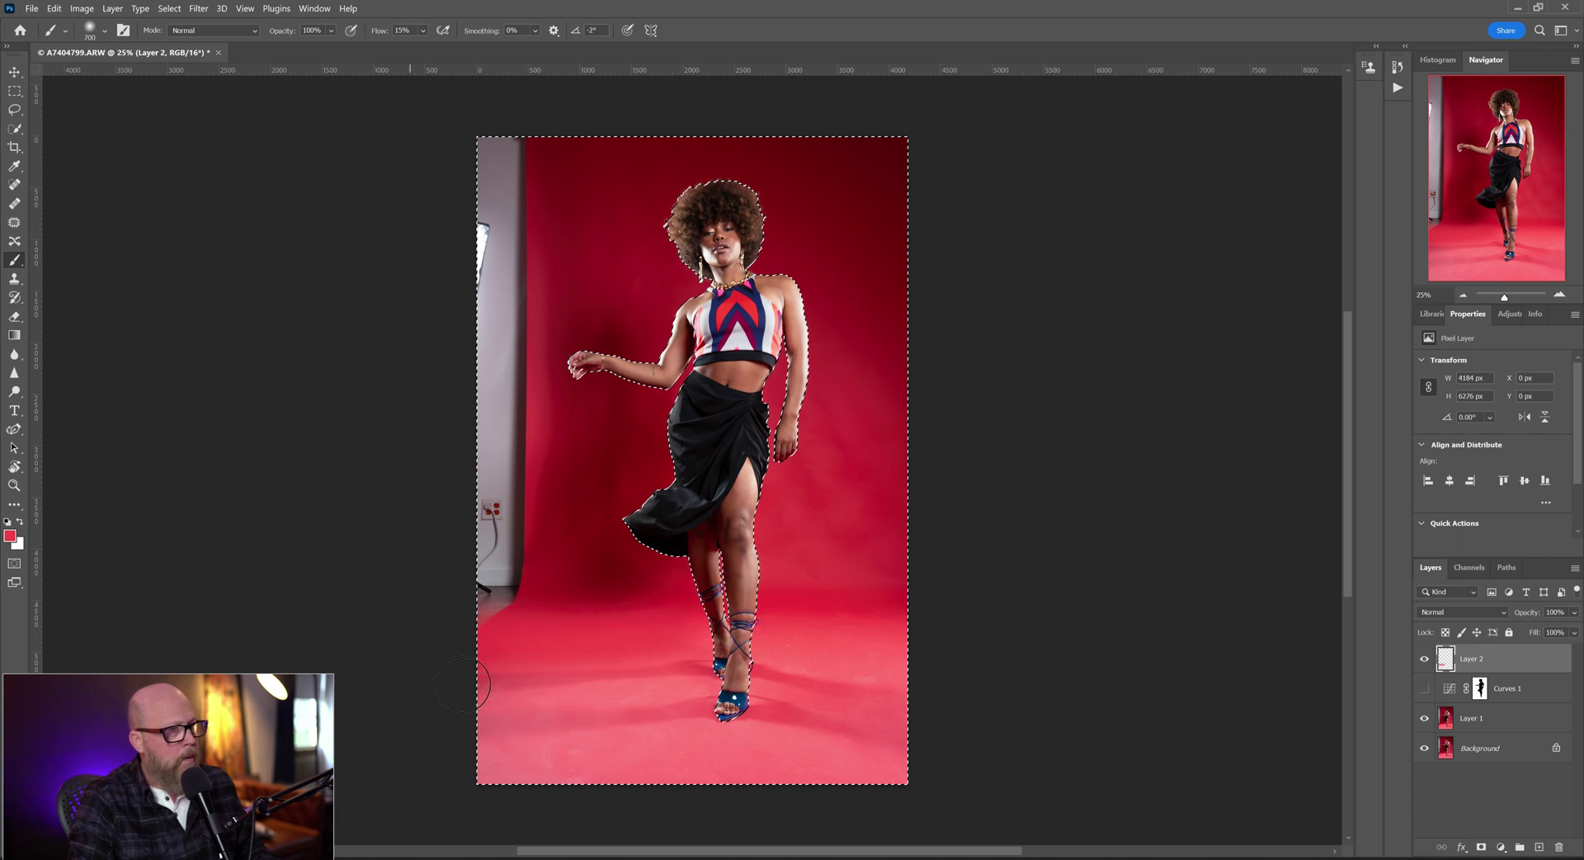
pyautogui.keyDown('alt'); pyautogui.click(689, 633); pyautogui.keyUp('alt')
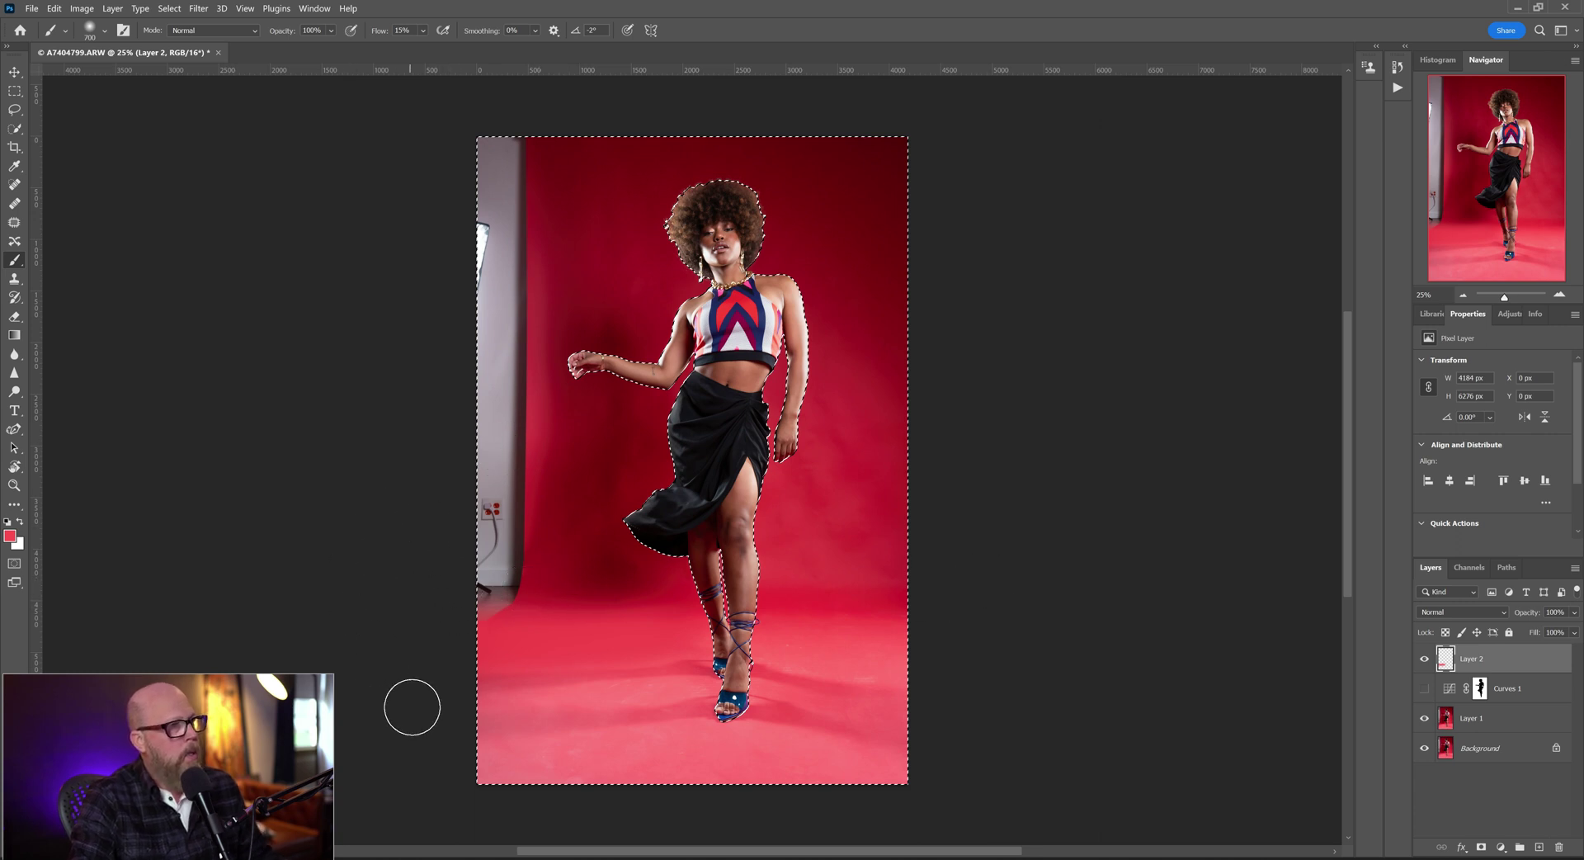
# - Replace the backdrop selection with a rectangular marquee about 543 by 4873 px around the exposed wall along the image's left edge
pyautogui.click(15, 91)
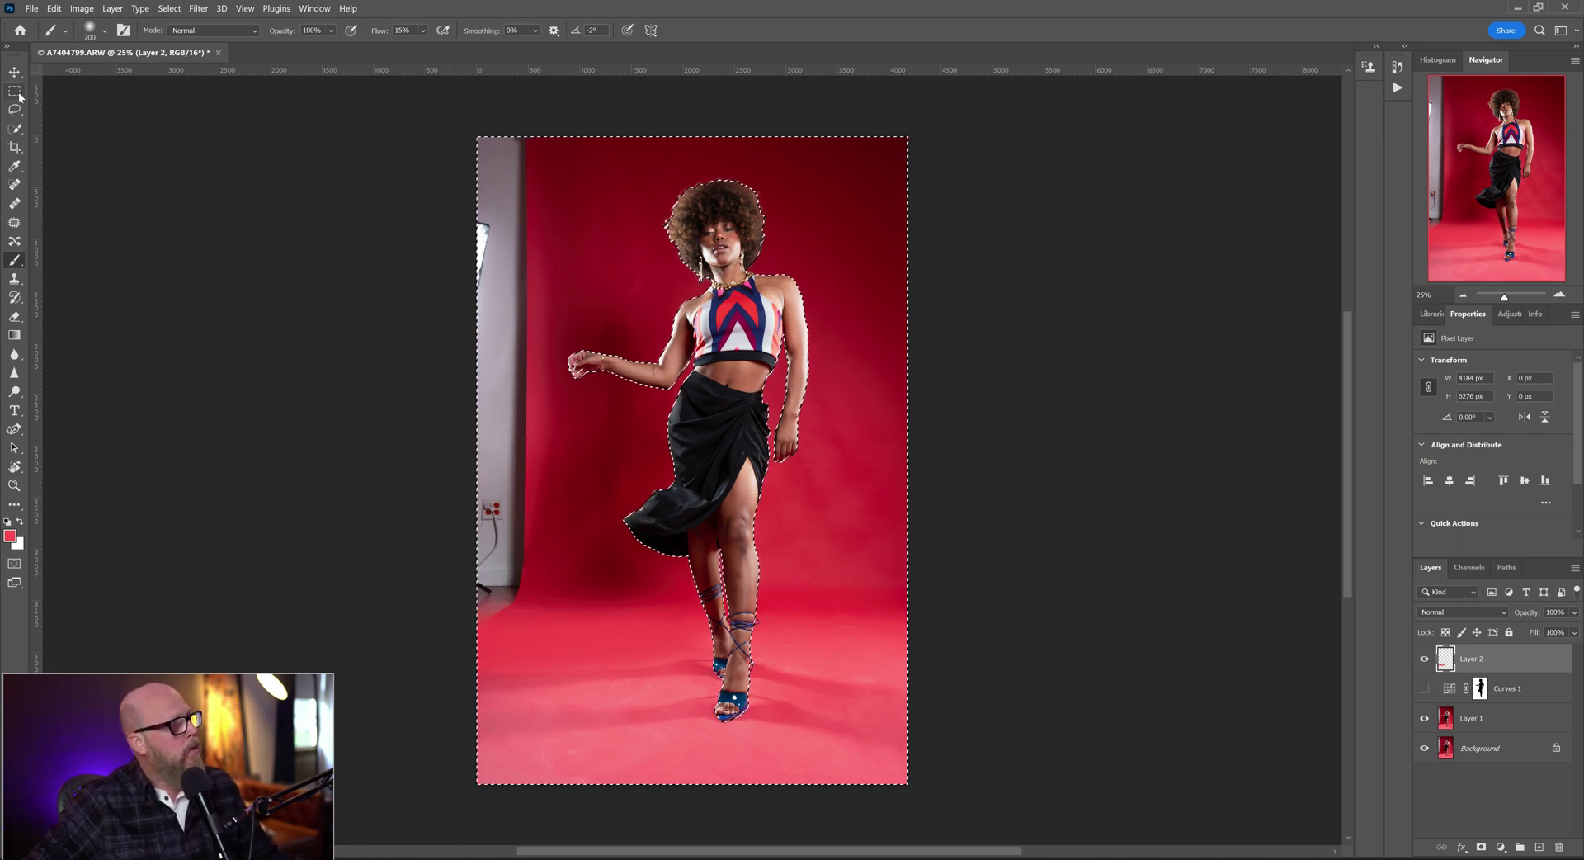
pyautogui.hotkey('ctrl', 'd')
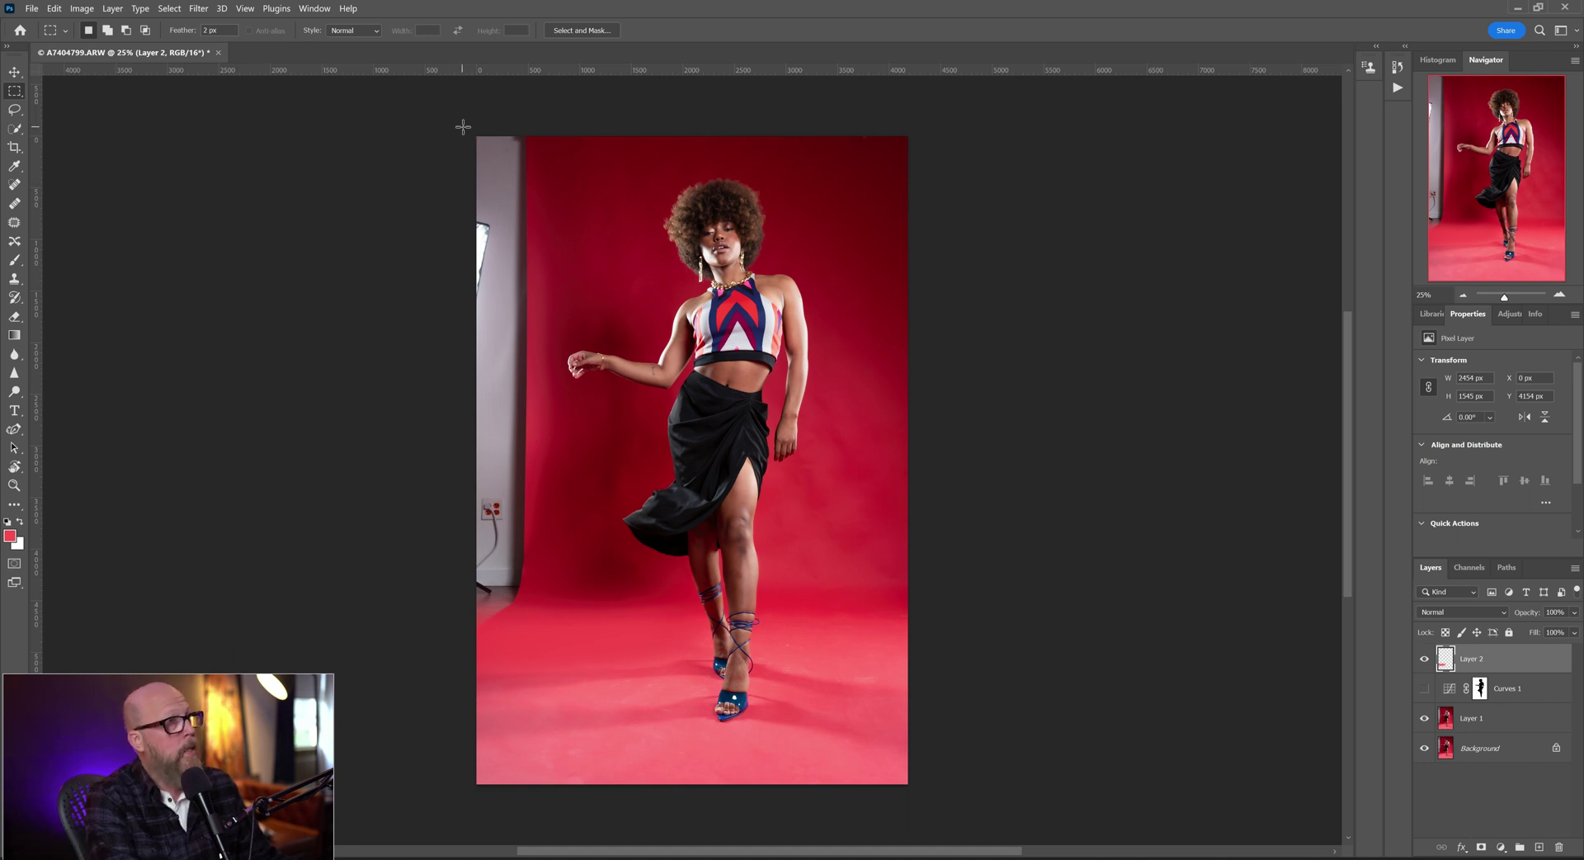
pyautogui.moveTo(475, 136); pyautogui.dragTo(533, 638)
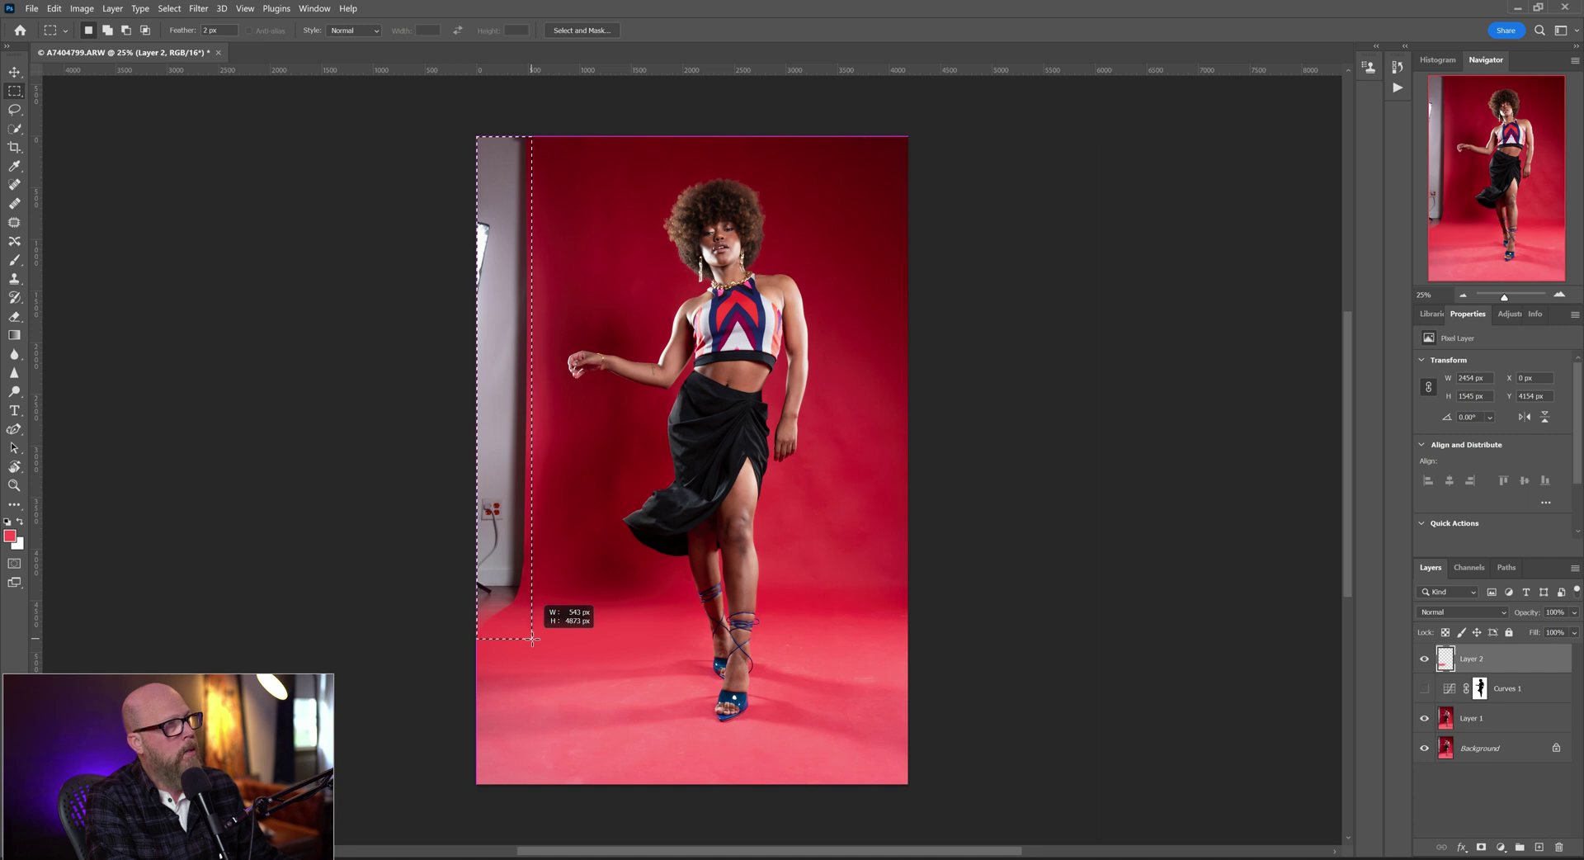
pyautogui.moveTo(532, 639); pyautogui.dragTo(532, 638)
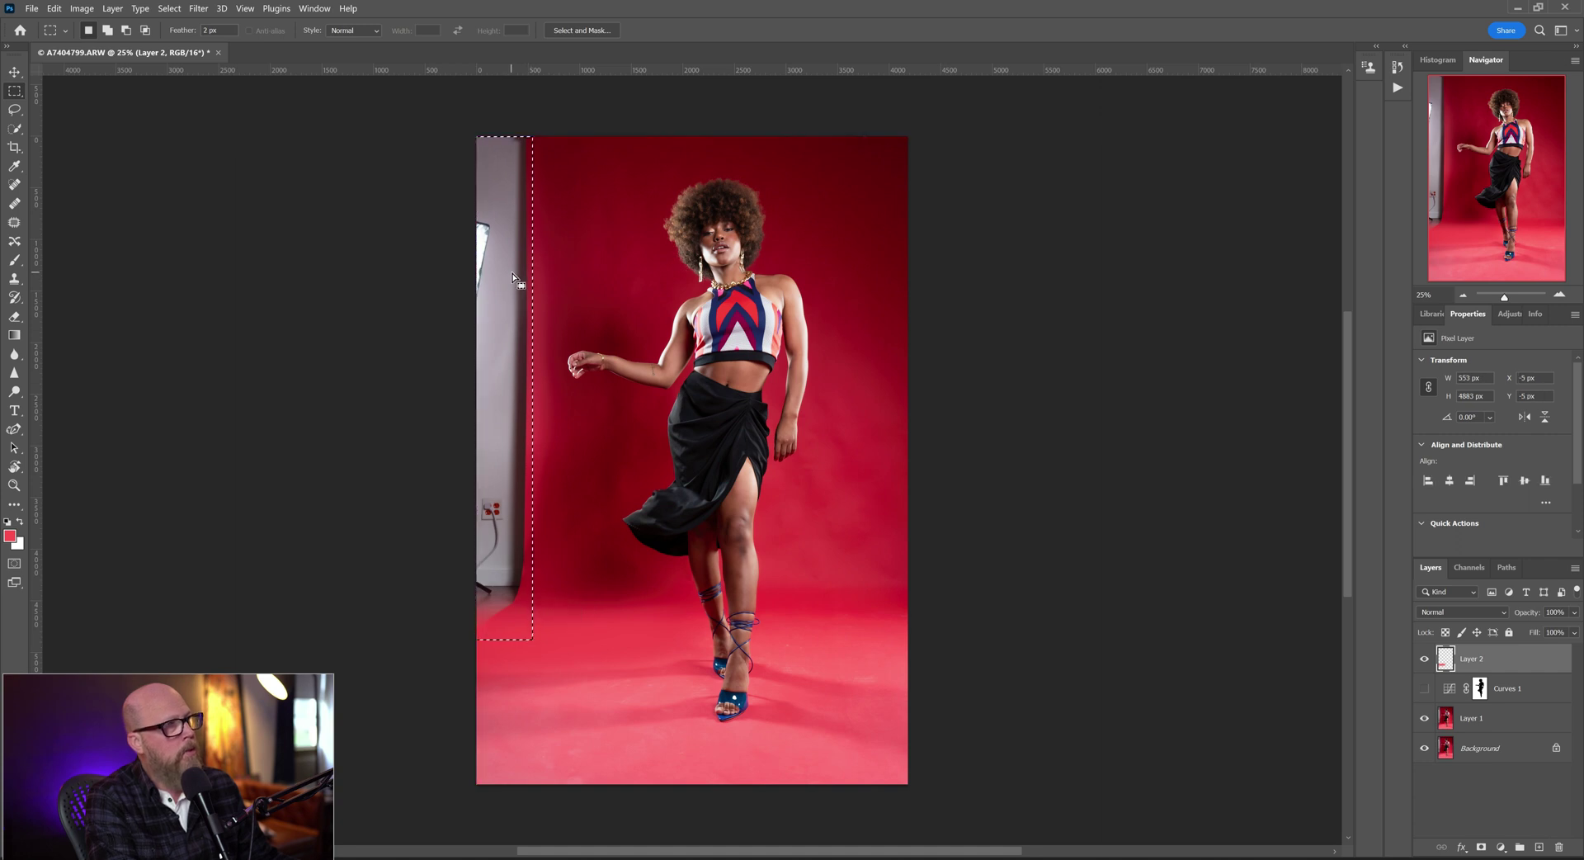
# - Try to fill the selected wall strip on Layer 2 using Content-Aware contents with Color Adaptation
pyautogui.press('shift')
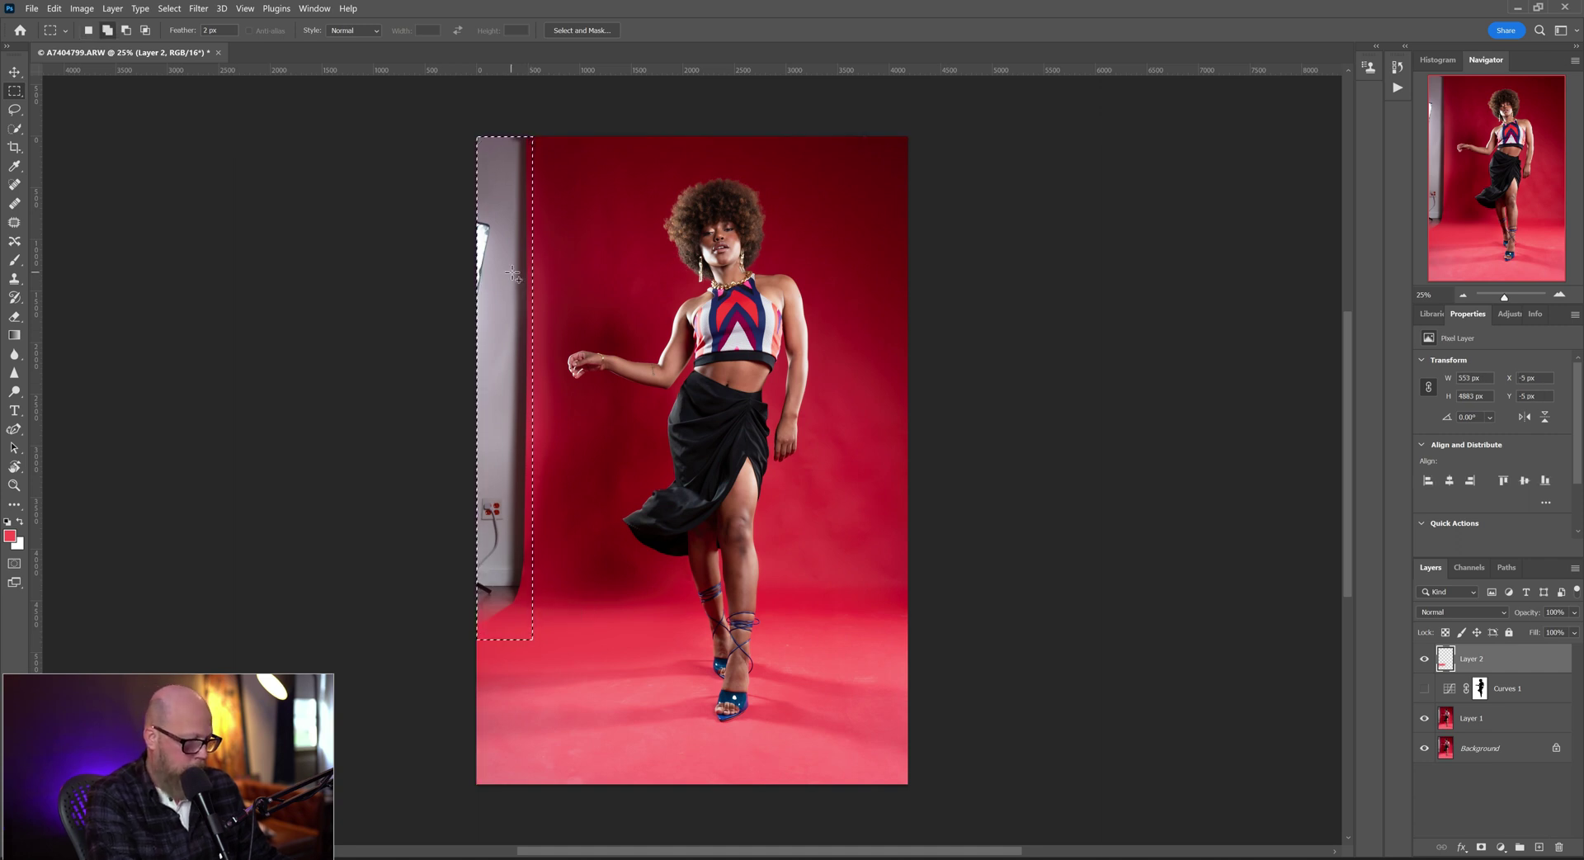
pyautogui.hotkey('shift', 'BackSpace')
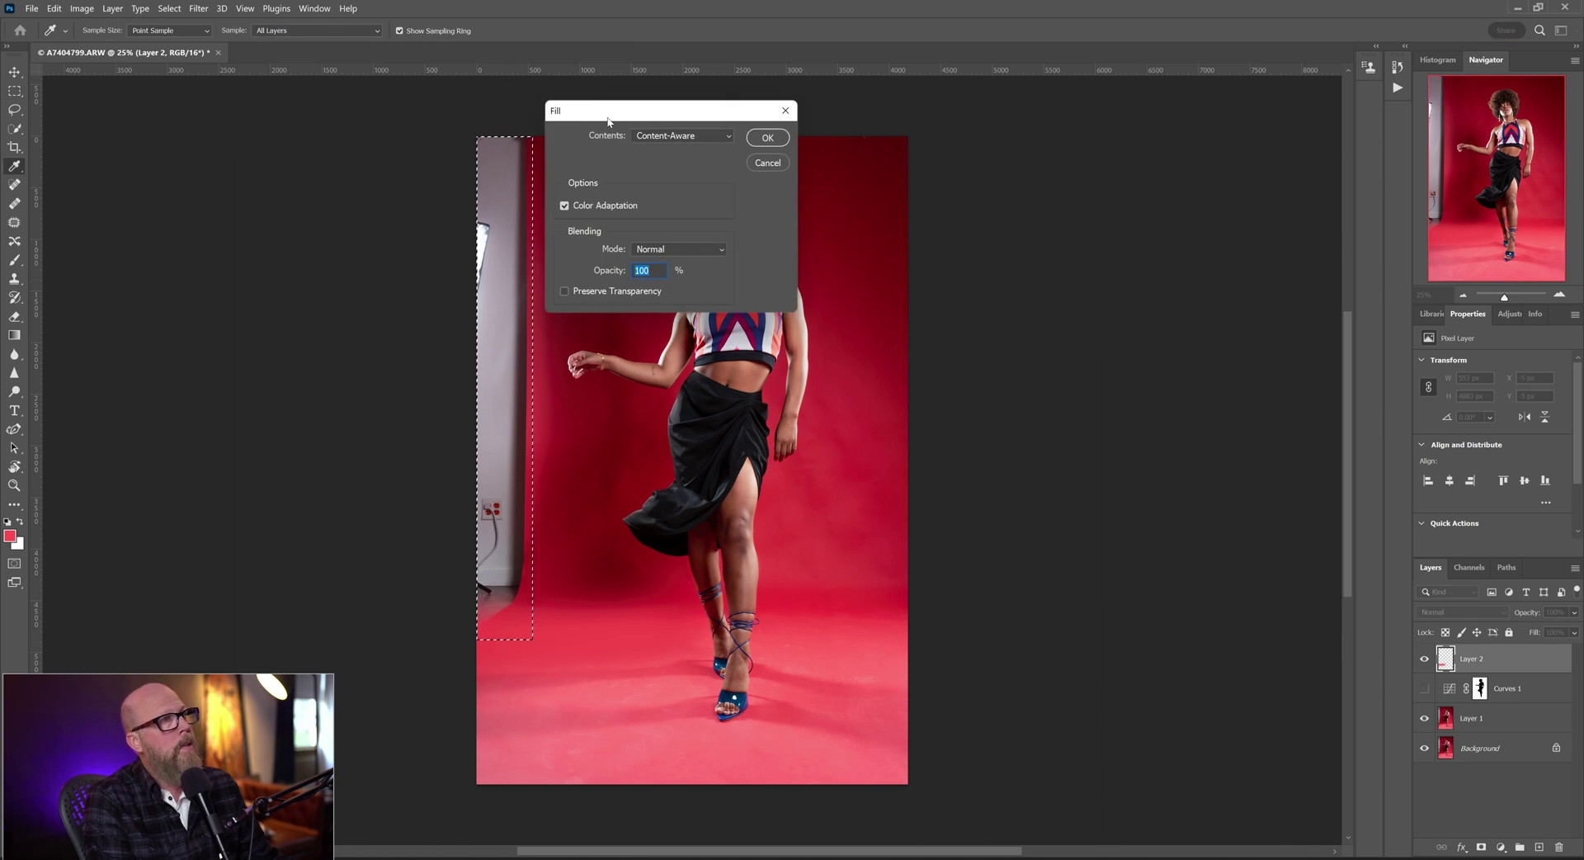
pyautogui.click(767, 138)
pyautogui.click(843, 335)
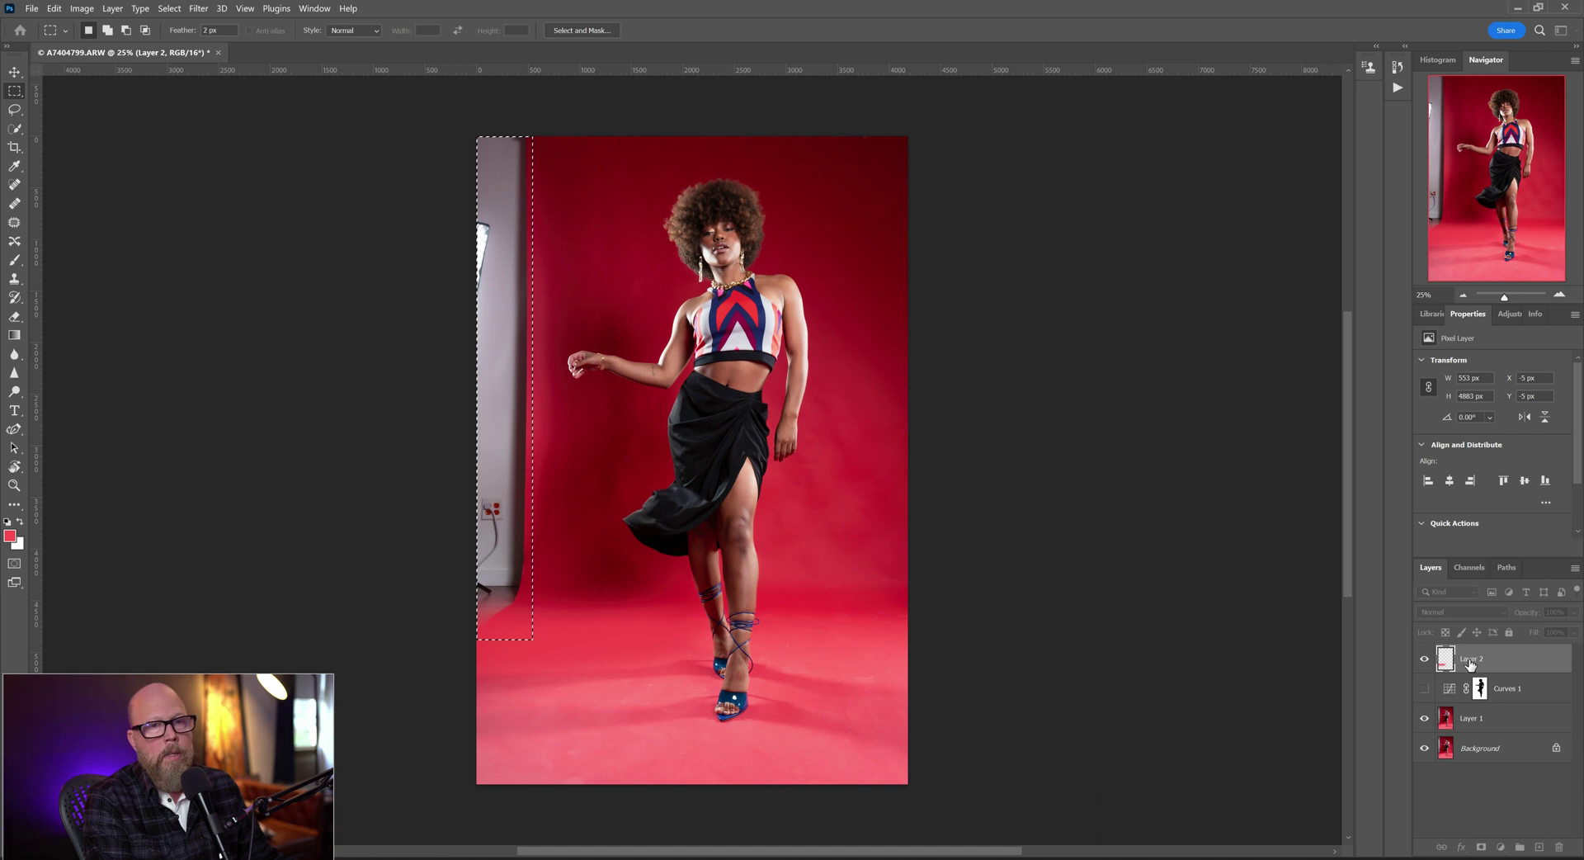
# - Stamp all visible layers into a new merged layer above Layer 2, keeping the wall strip selected
pyautogui.click(1479, 720)
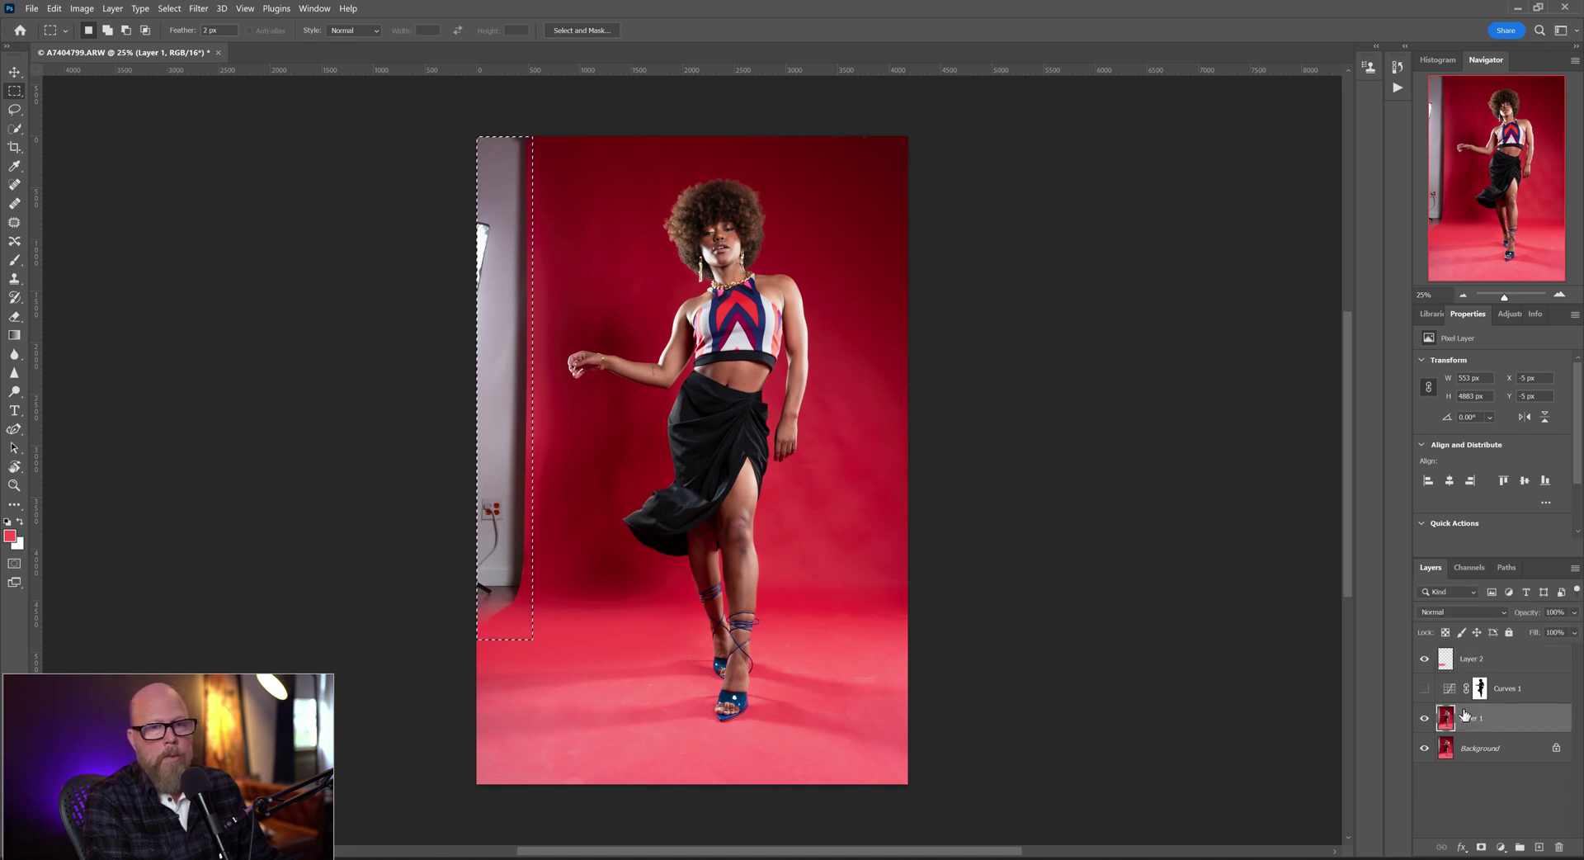
pyautogui.click(1461, 659)
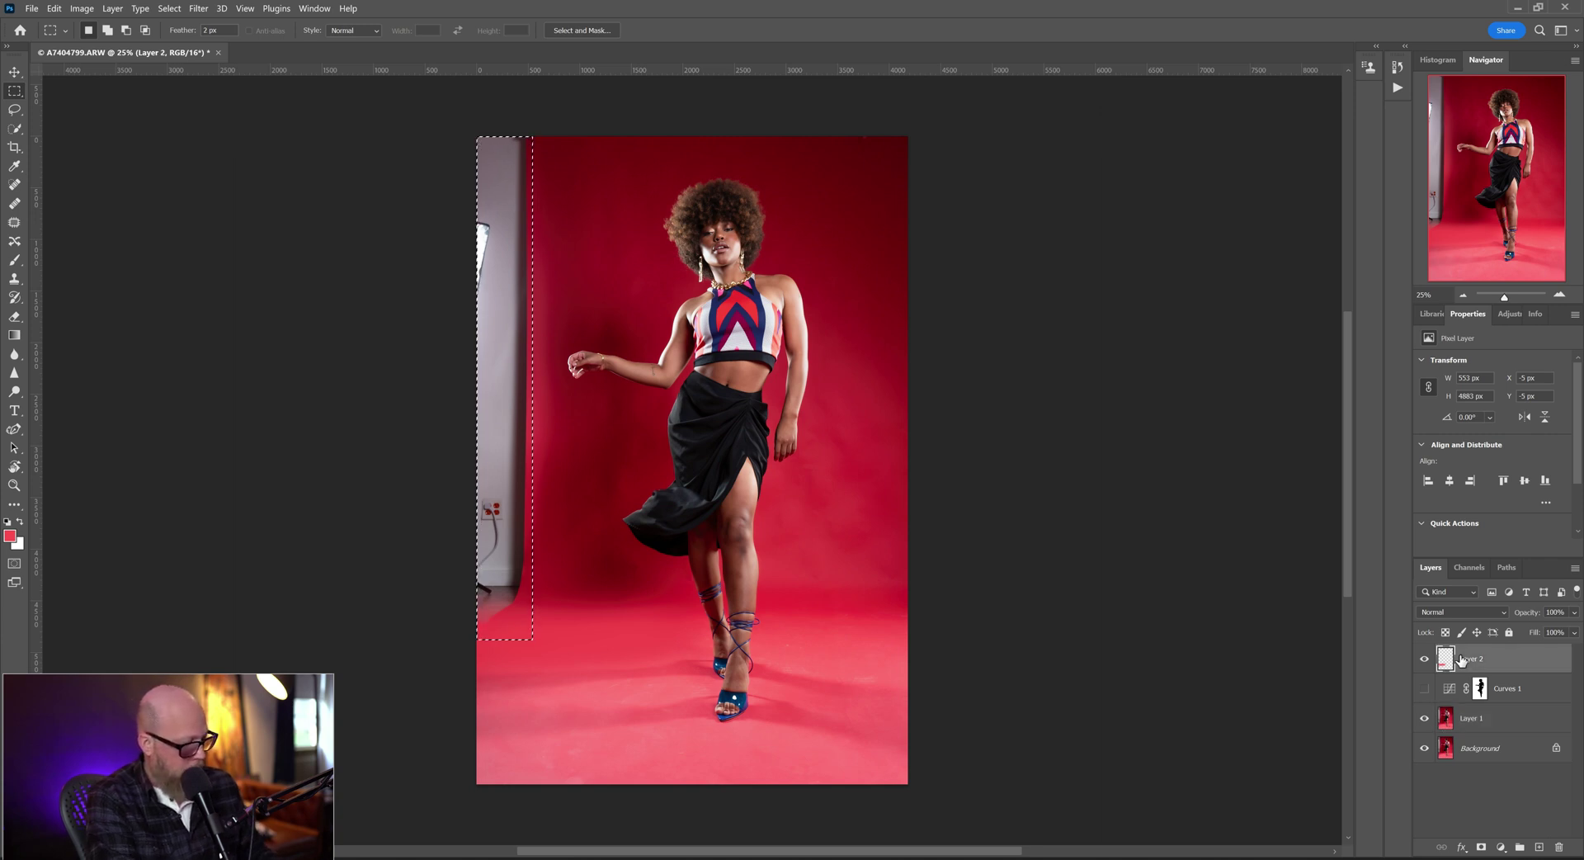
pyautogui.hotkey('ctrl', 'shift', 'alt', 'e')
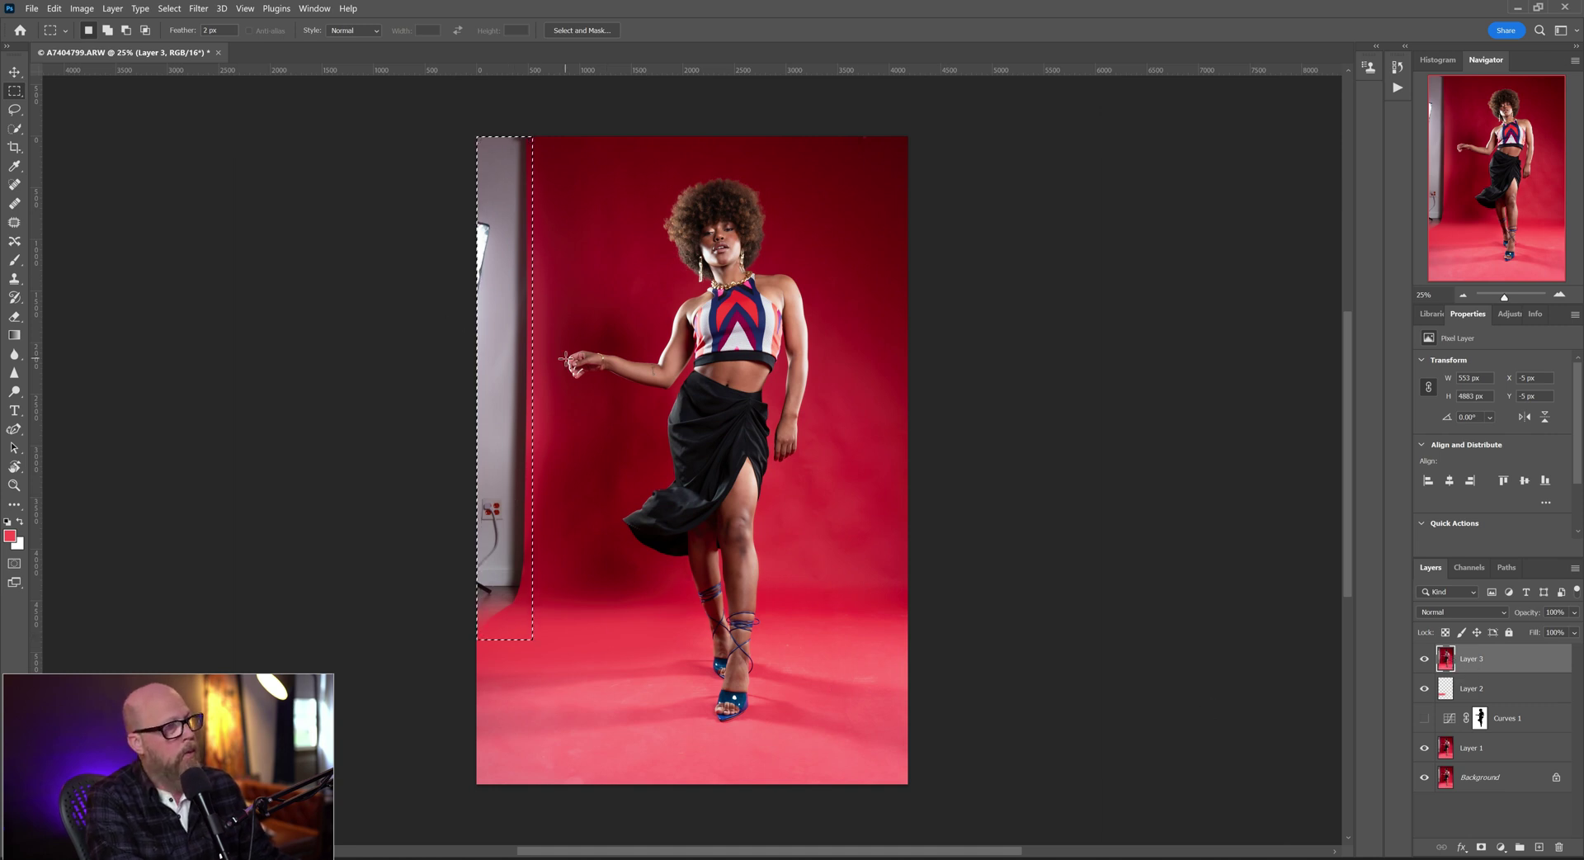
# - Fill the wall strip on the merged layer with Content-Aware at 100% opacity, and clear the selection
pyautogui.press('shift')
pyautogui.hotkey('shift', 'F5')
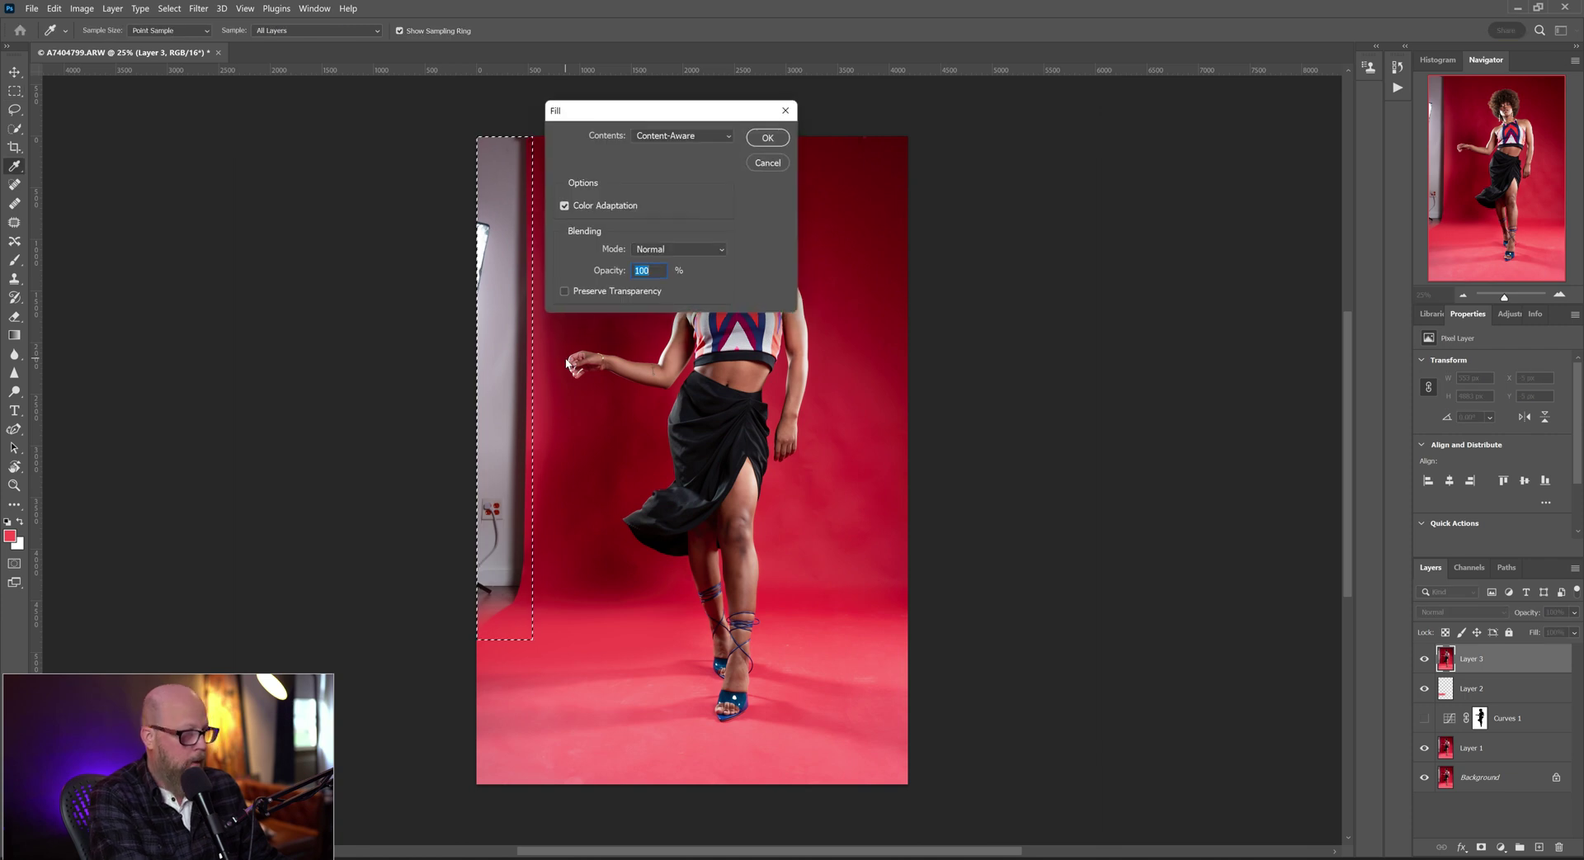
pyautogui.click(766, 137)
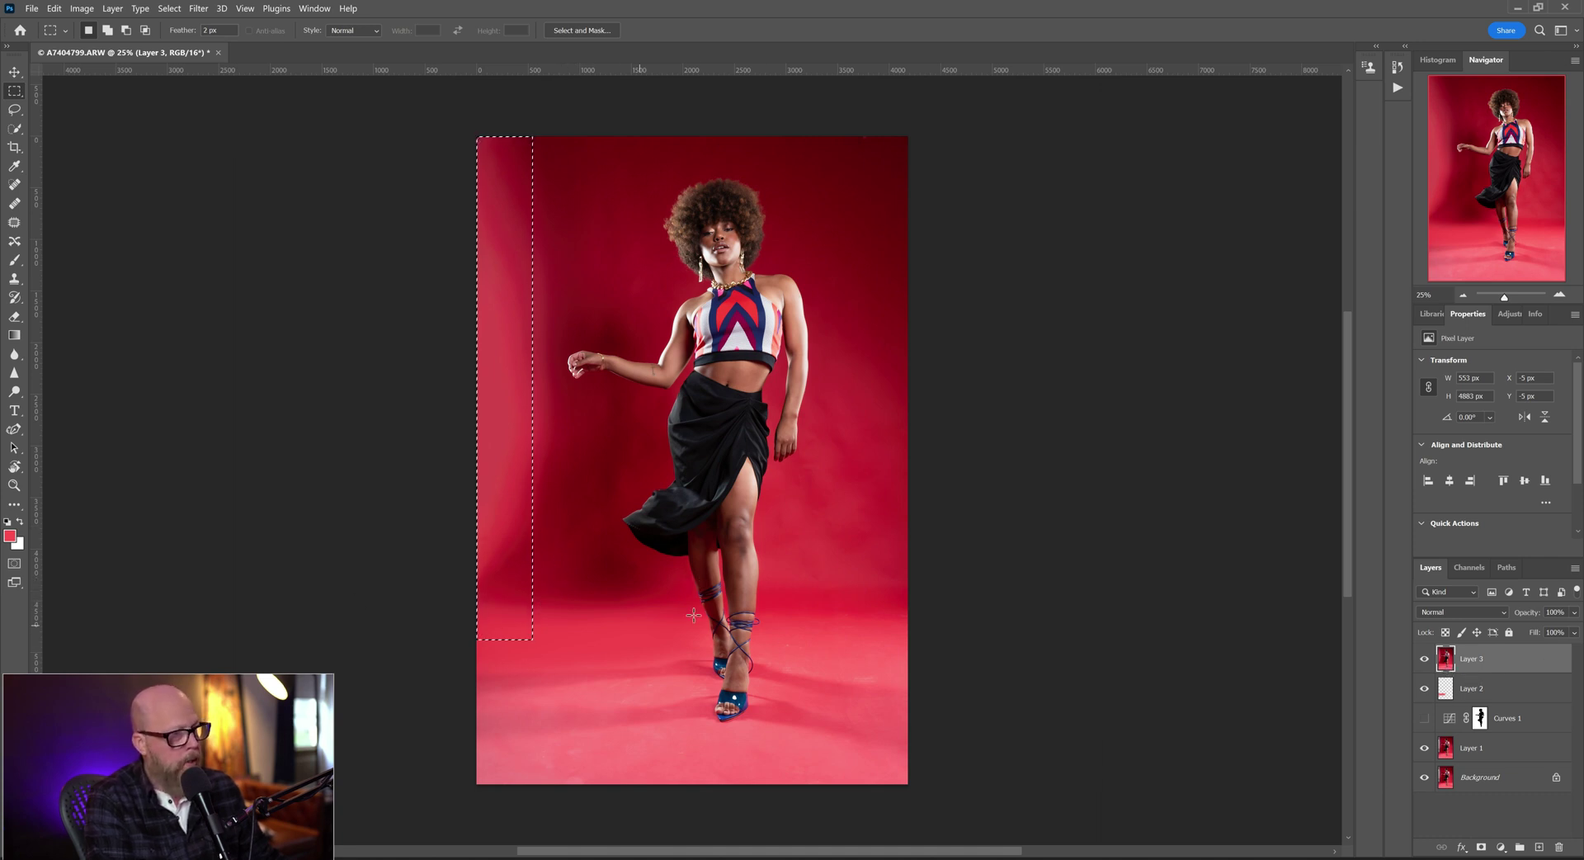
pyautogui.hotkey('ctrl', 'd')
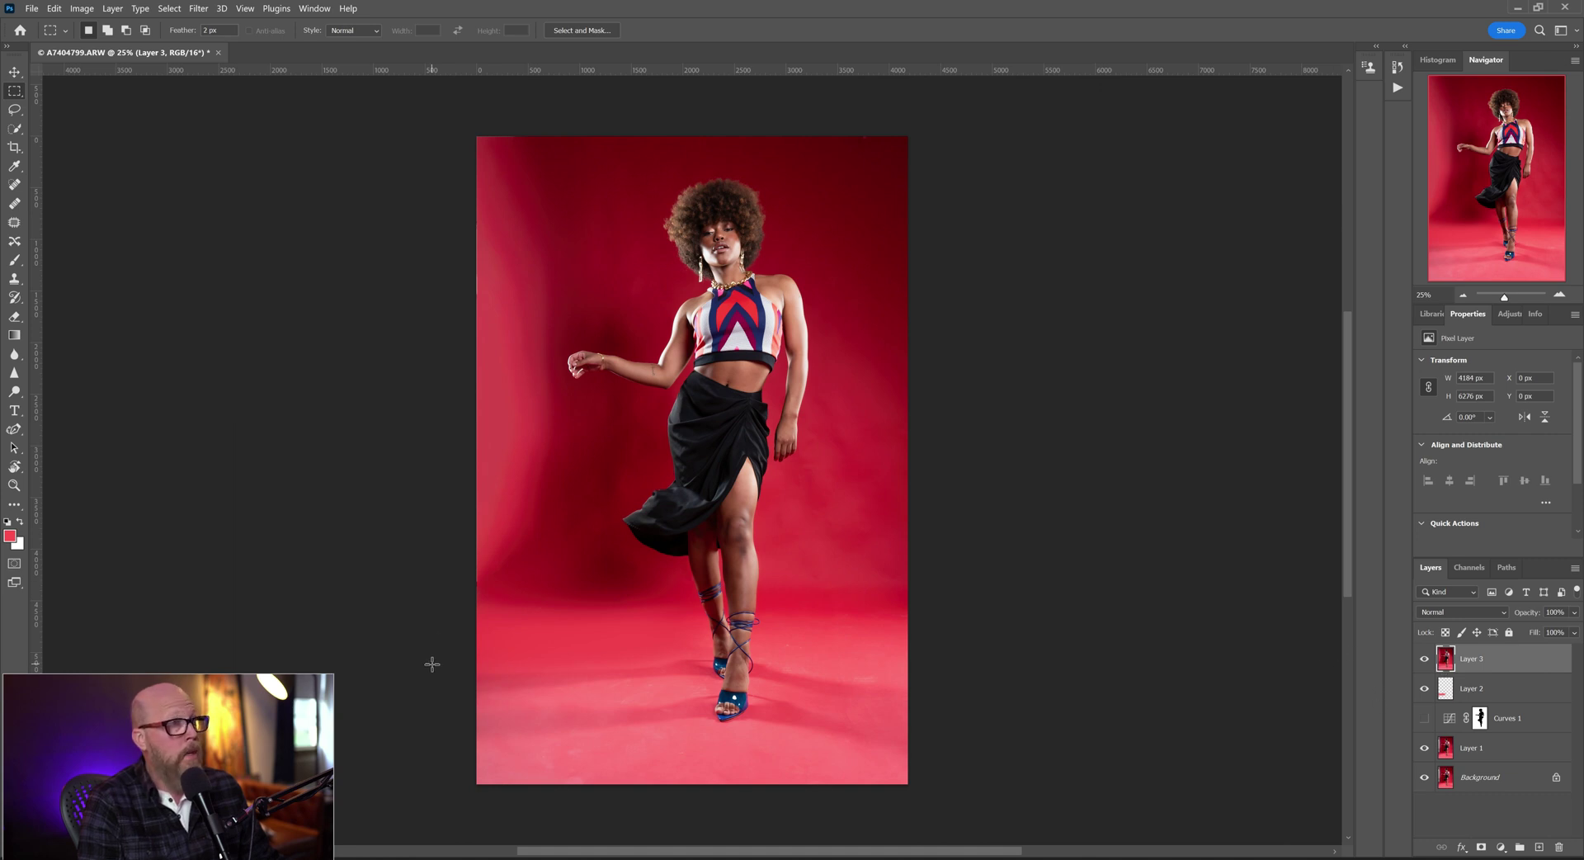
# - Expand the image to a 4:5 crop at full height with Content-Aware on, adding backdrop on both sides, mostly to the model's right
pyautogui.click(14, 149)
pyautogui.press('Escape')
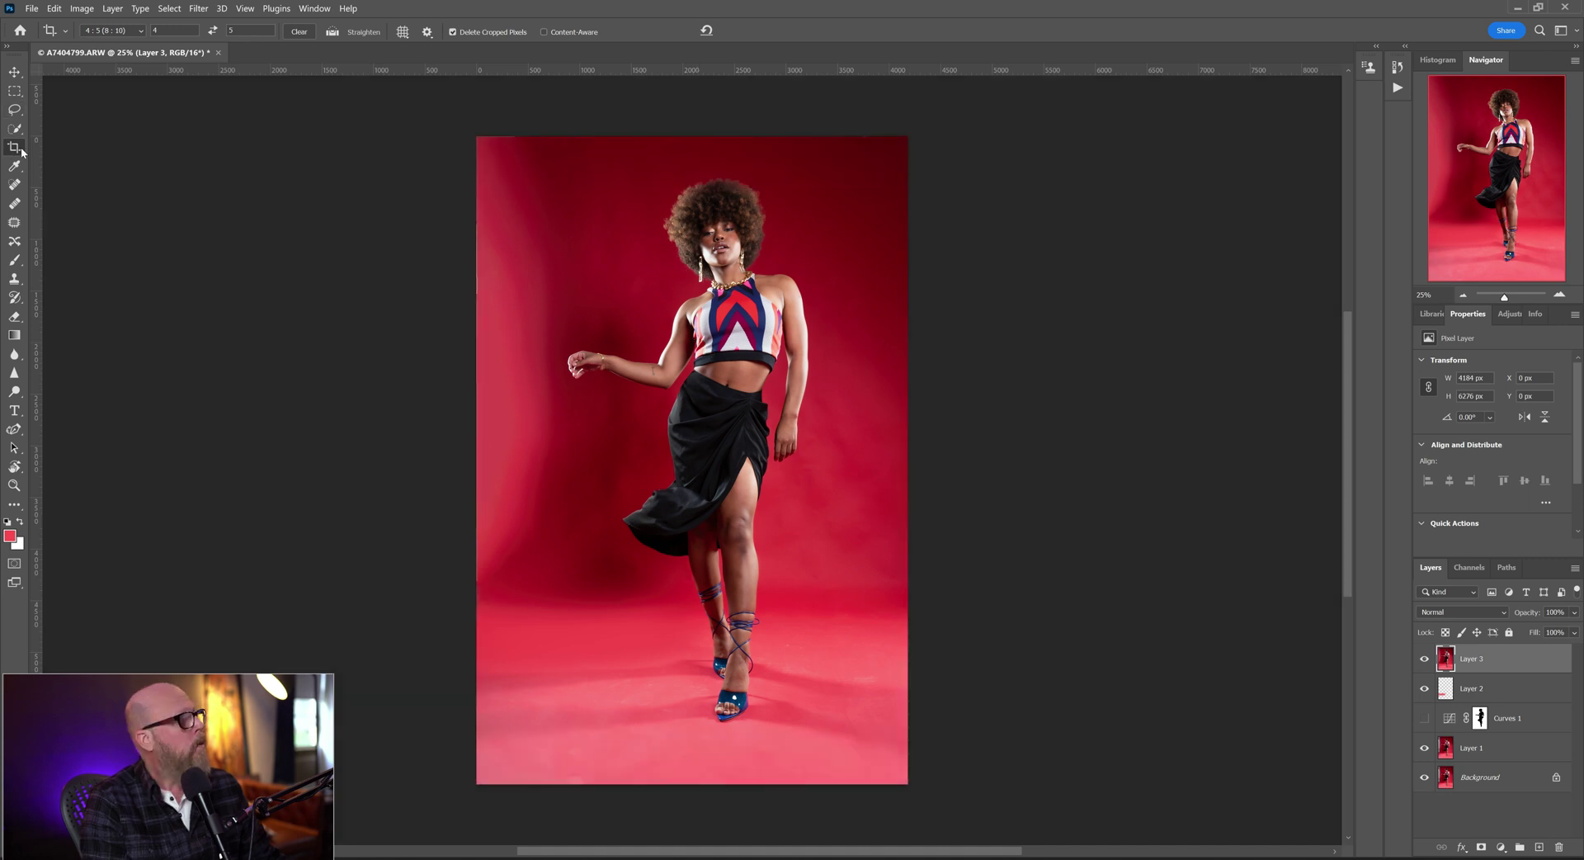
pyautogui.click(21, 149)
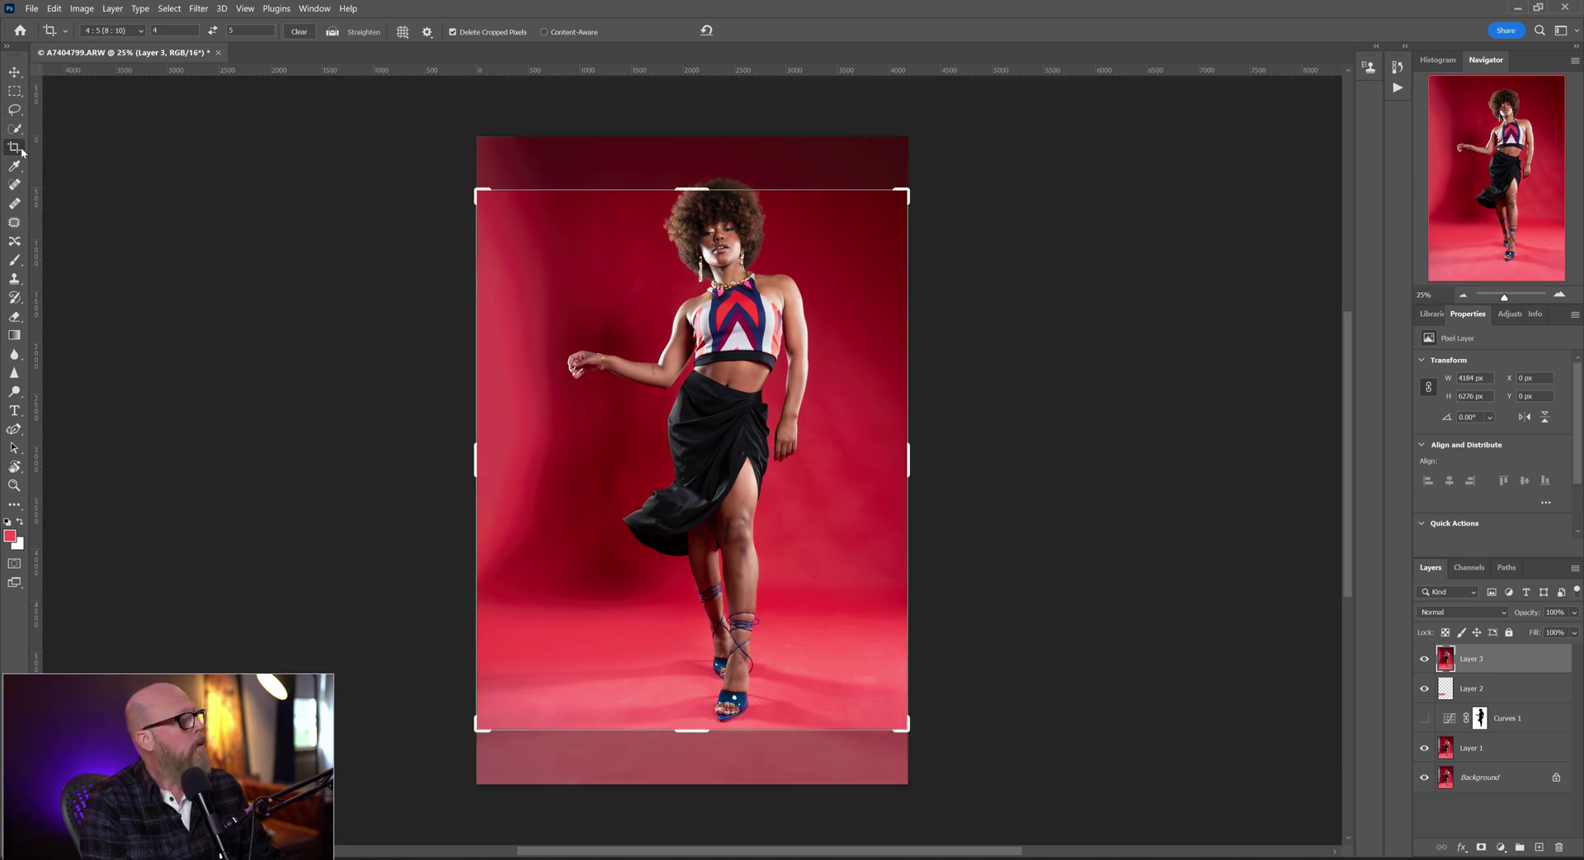
pyautogui.click(832, 405)
pyautogui.moveTo(692, 188); pyautogui.dragTo(693, 166)
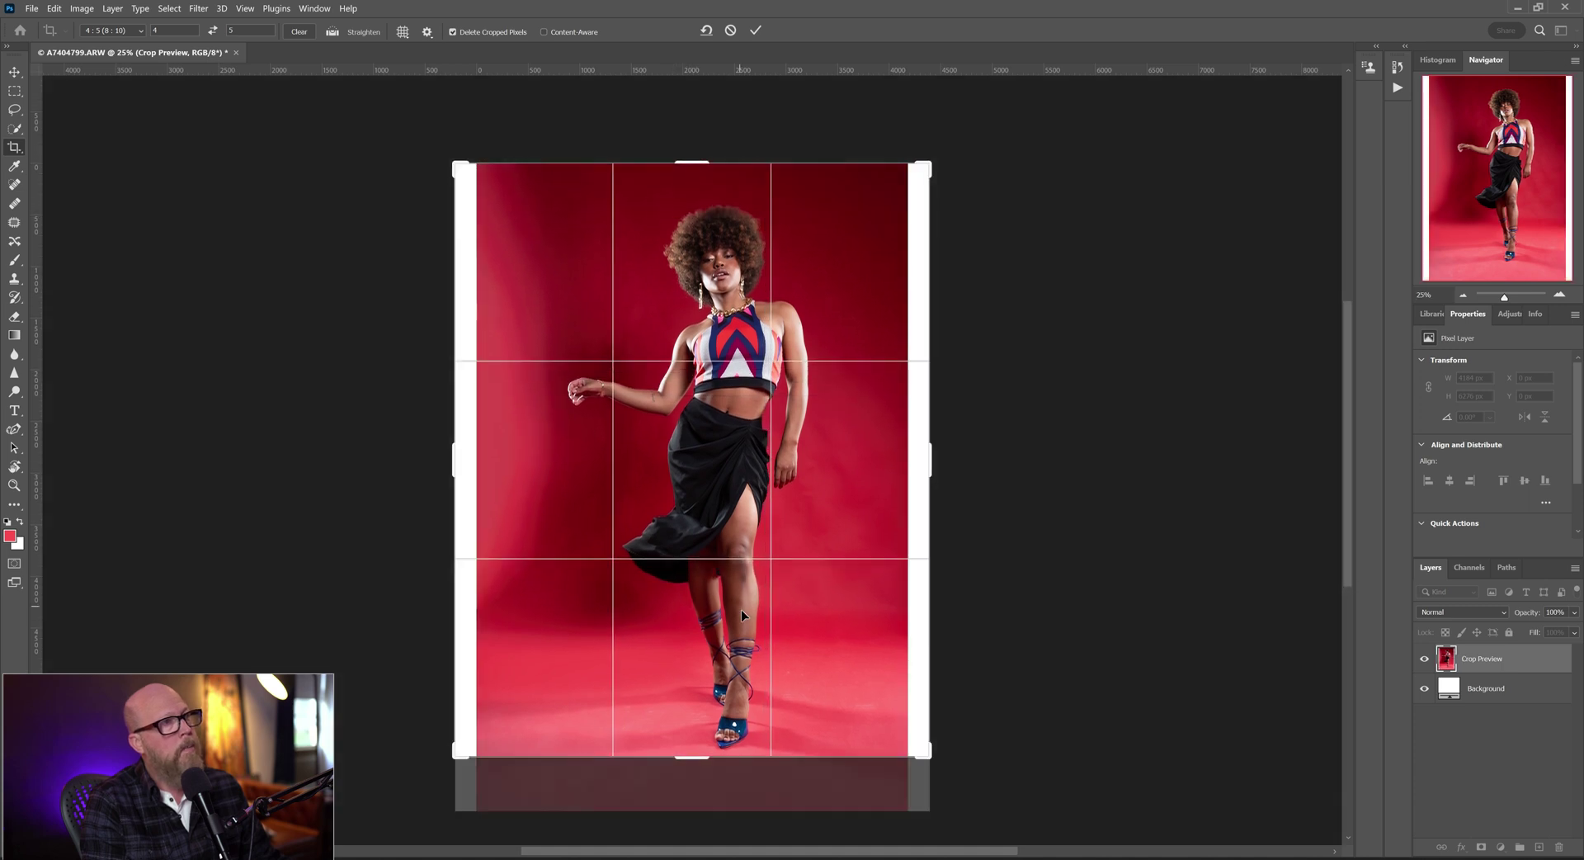
pyautogui.moveTo(700, 755); pyautogui.dragTo(711, 785)
pyautogui.moveTo(779, 579); pyautogui.dragTo(764, 580)
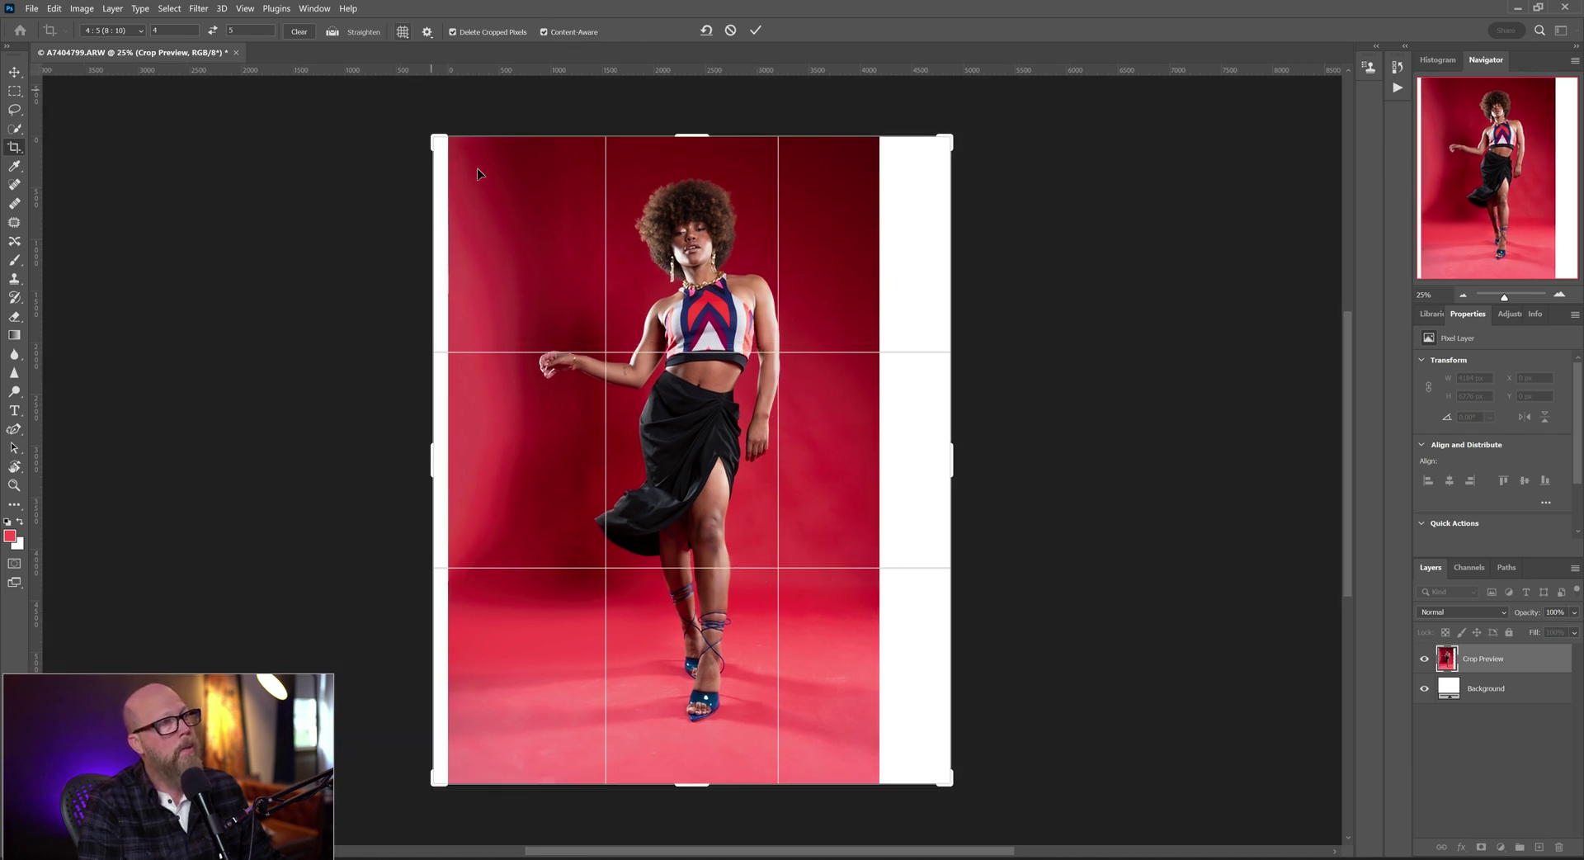
pyautogui.click(754, 31)
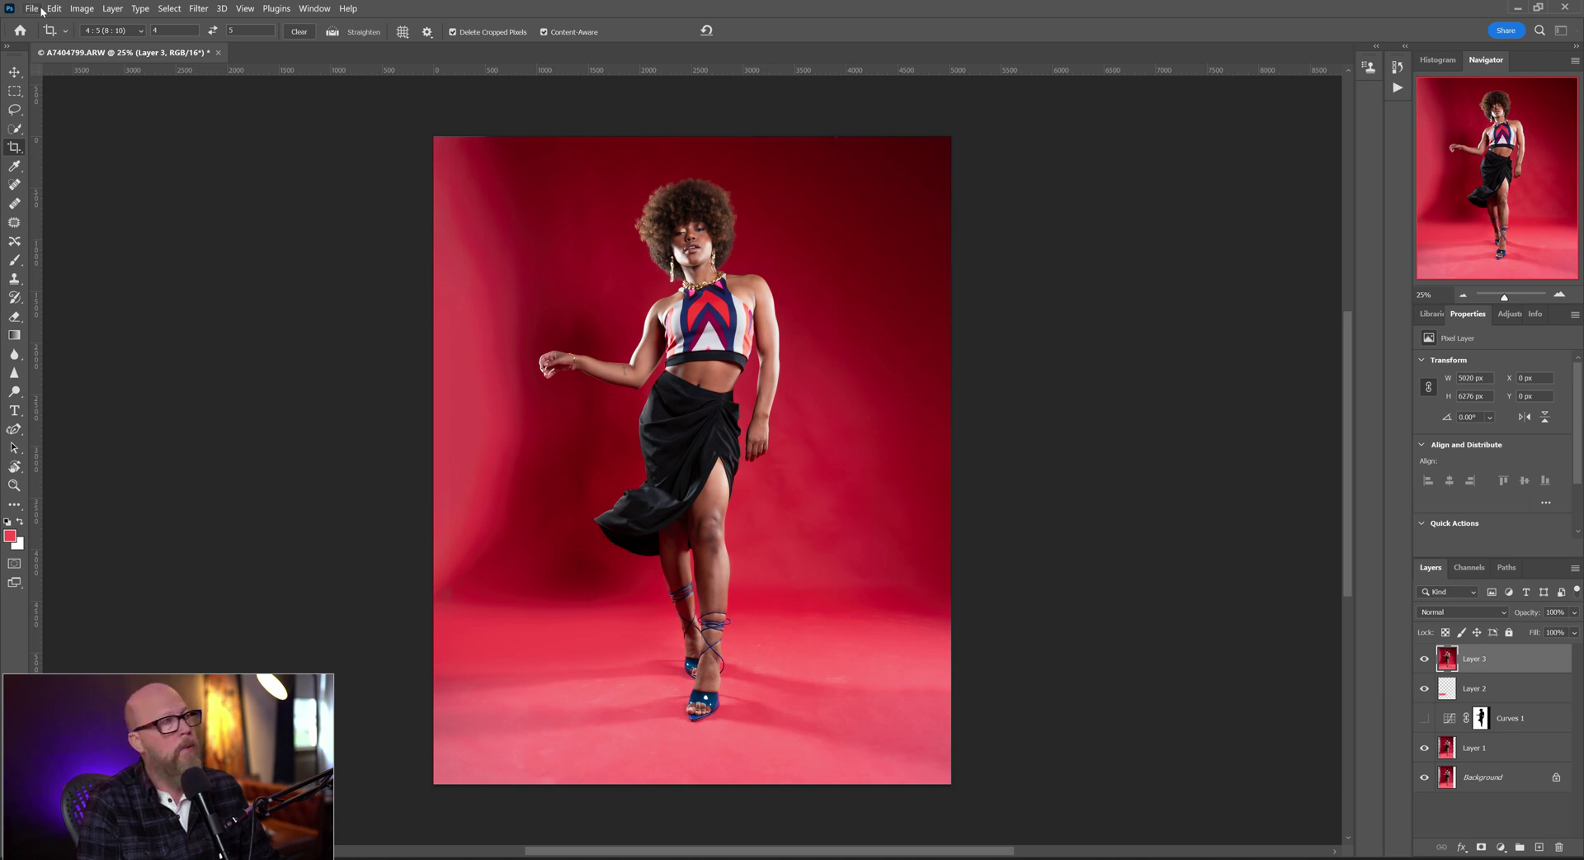
pyautogui.click(10, 149)
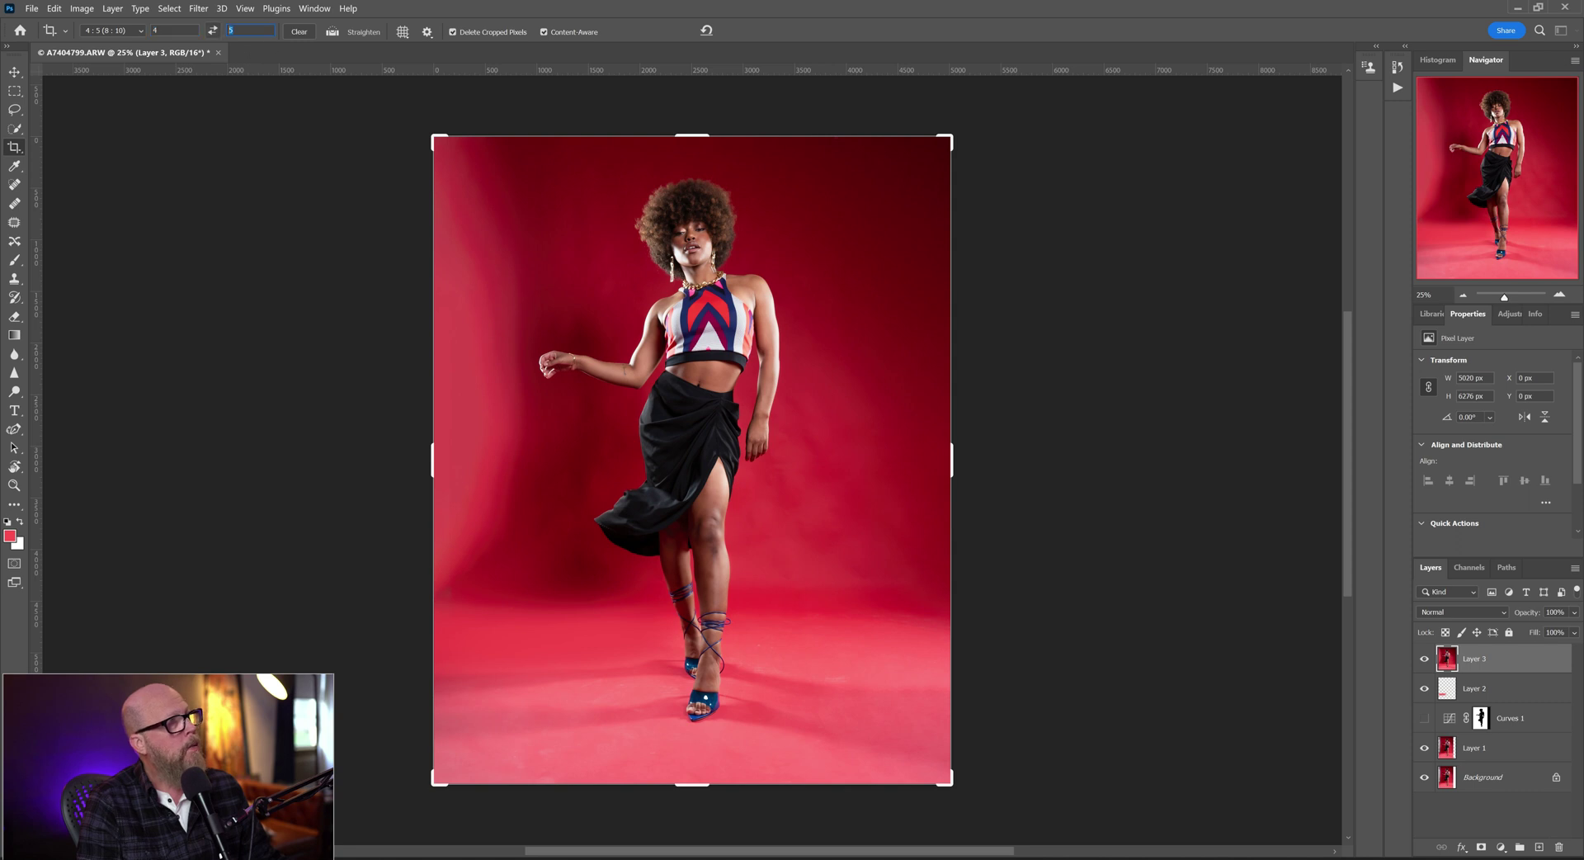
pyautogui.click(17, 111)
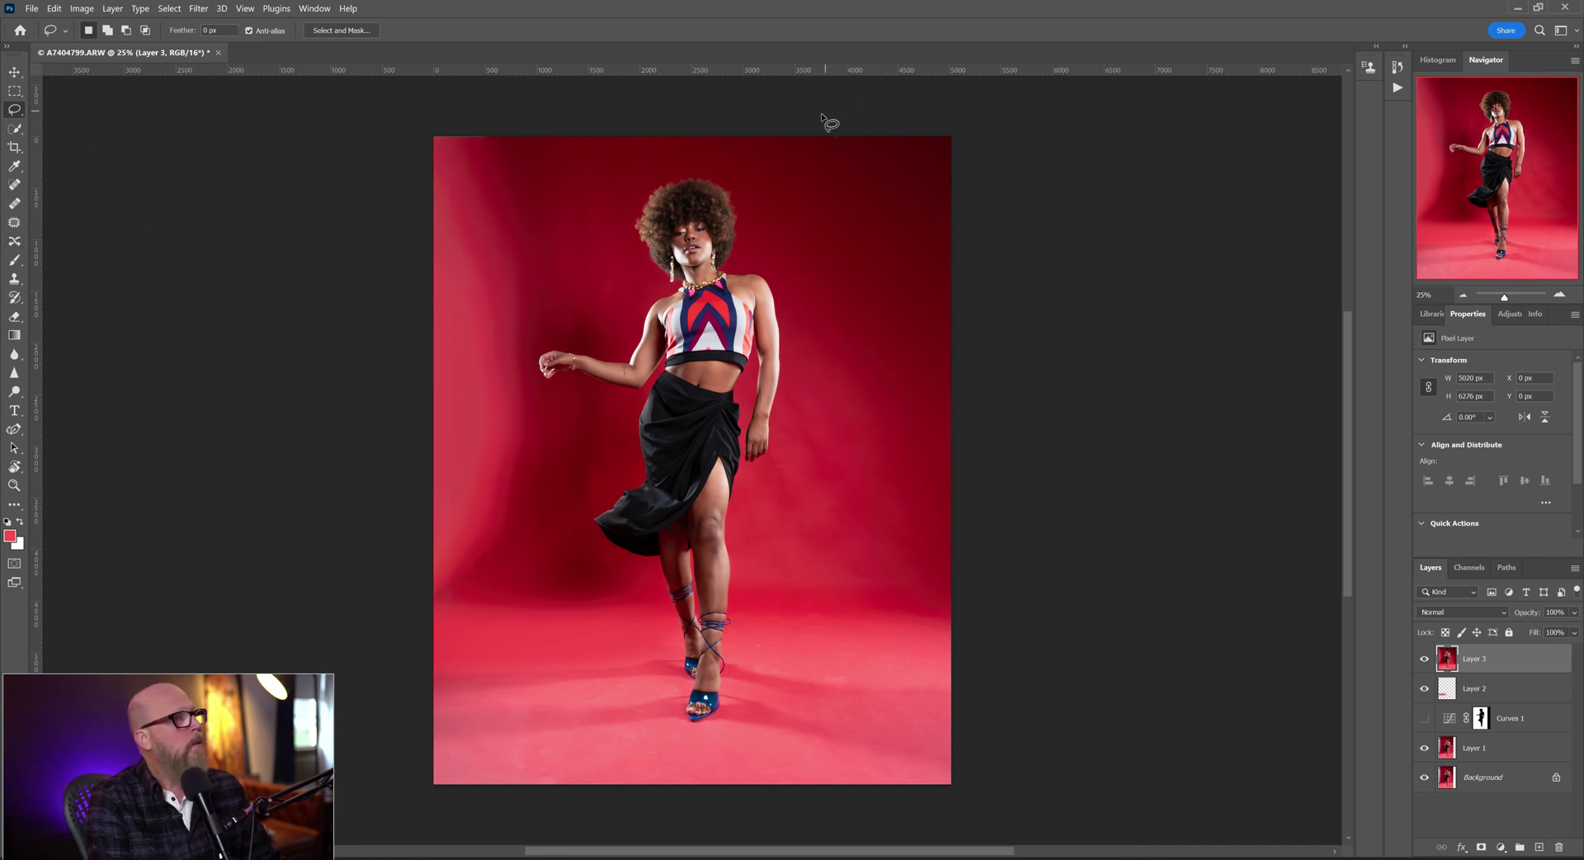
pyautogui.click(14, 279)
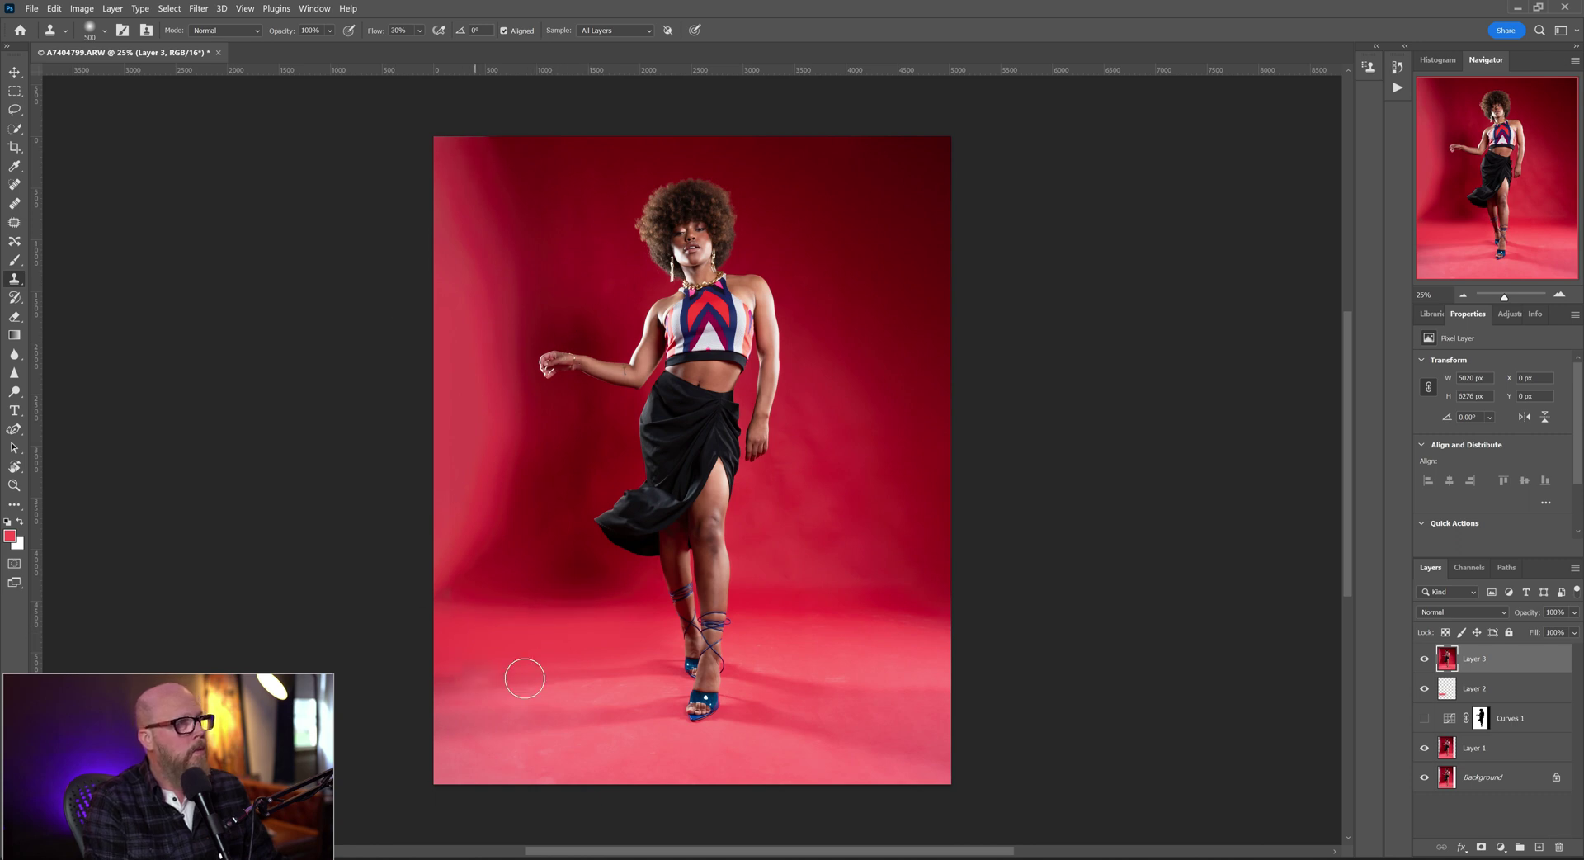
pyautogui.click(735, 651)
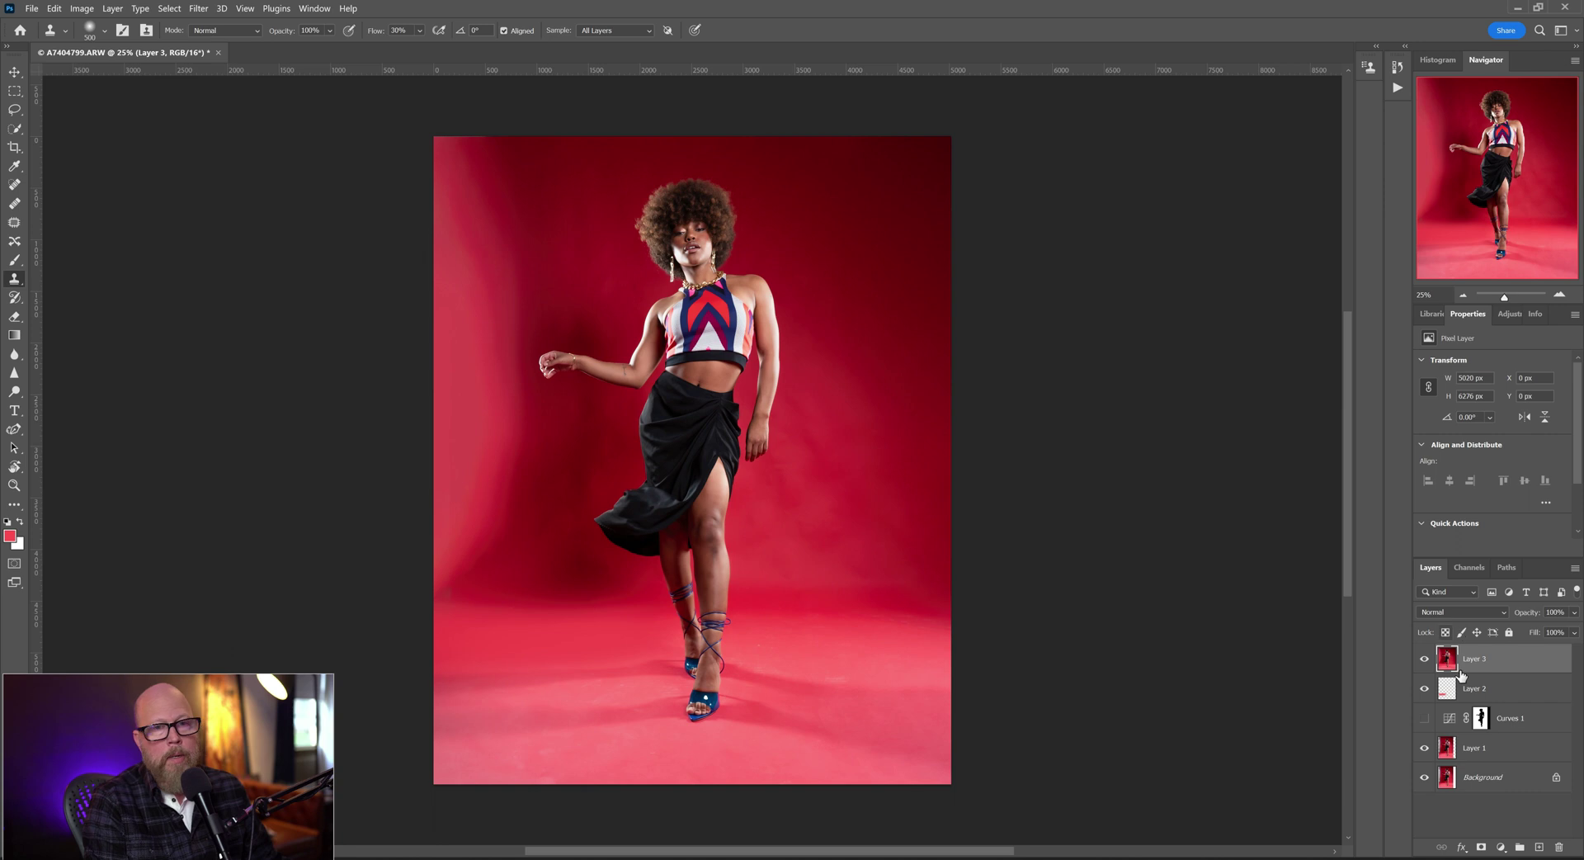
# - Try to reuse the Curves 1 layer mask as a backdrop selection on Layer 3
pyautogui.click(1479, 718)
pyautogui.rightClick(1482, 719)
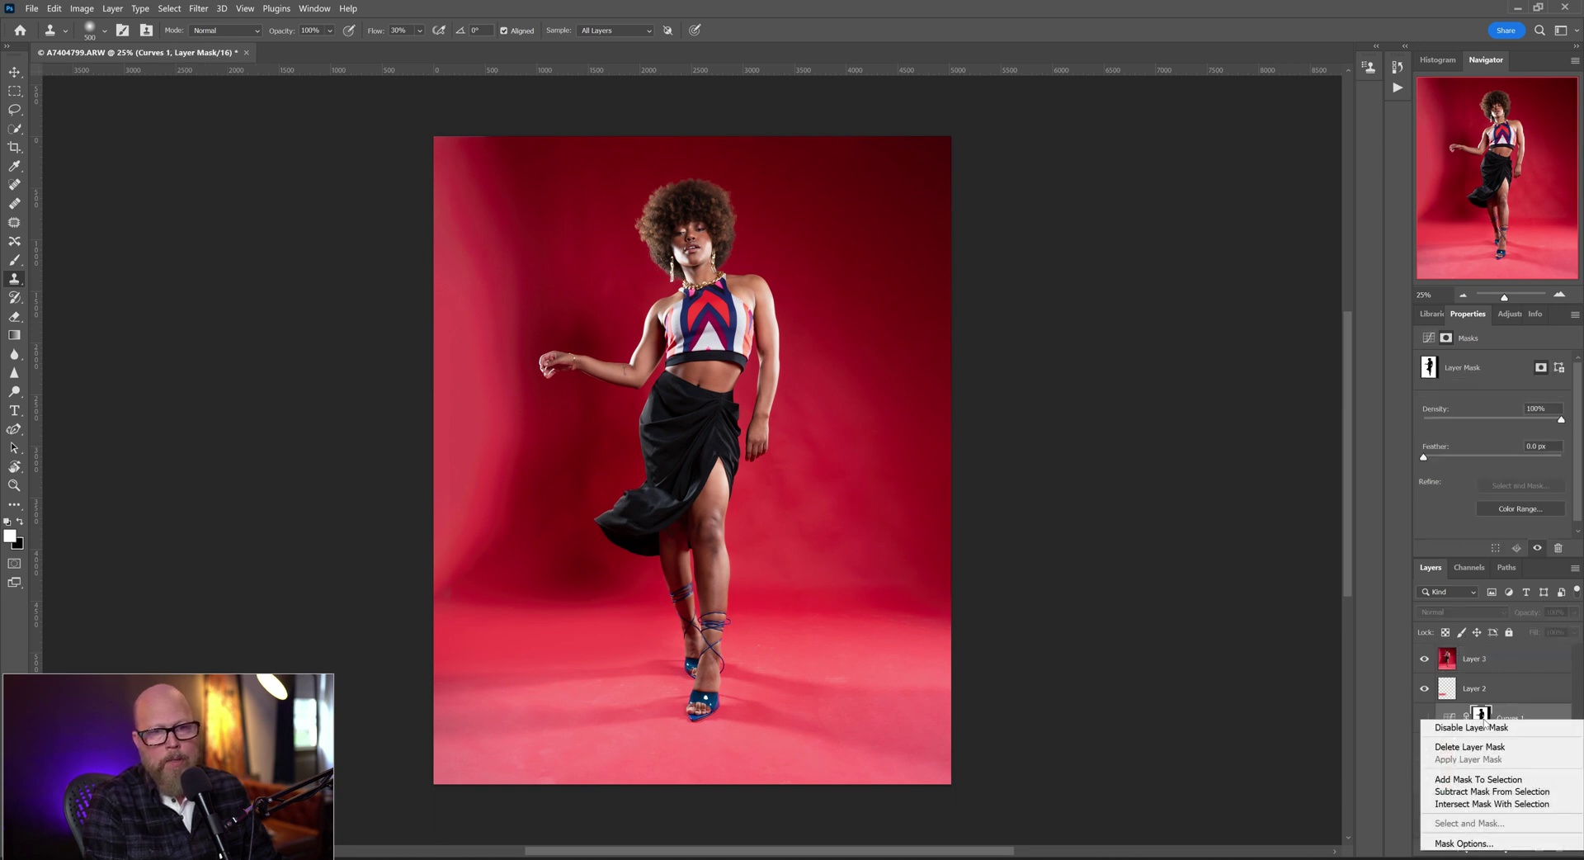
pyautogui.click(1477, 777)
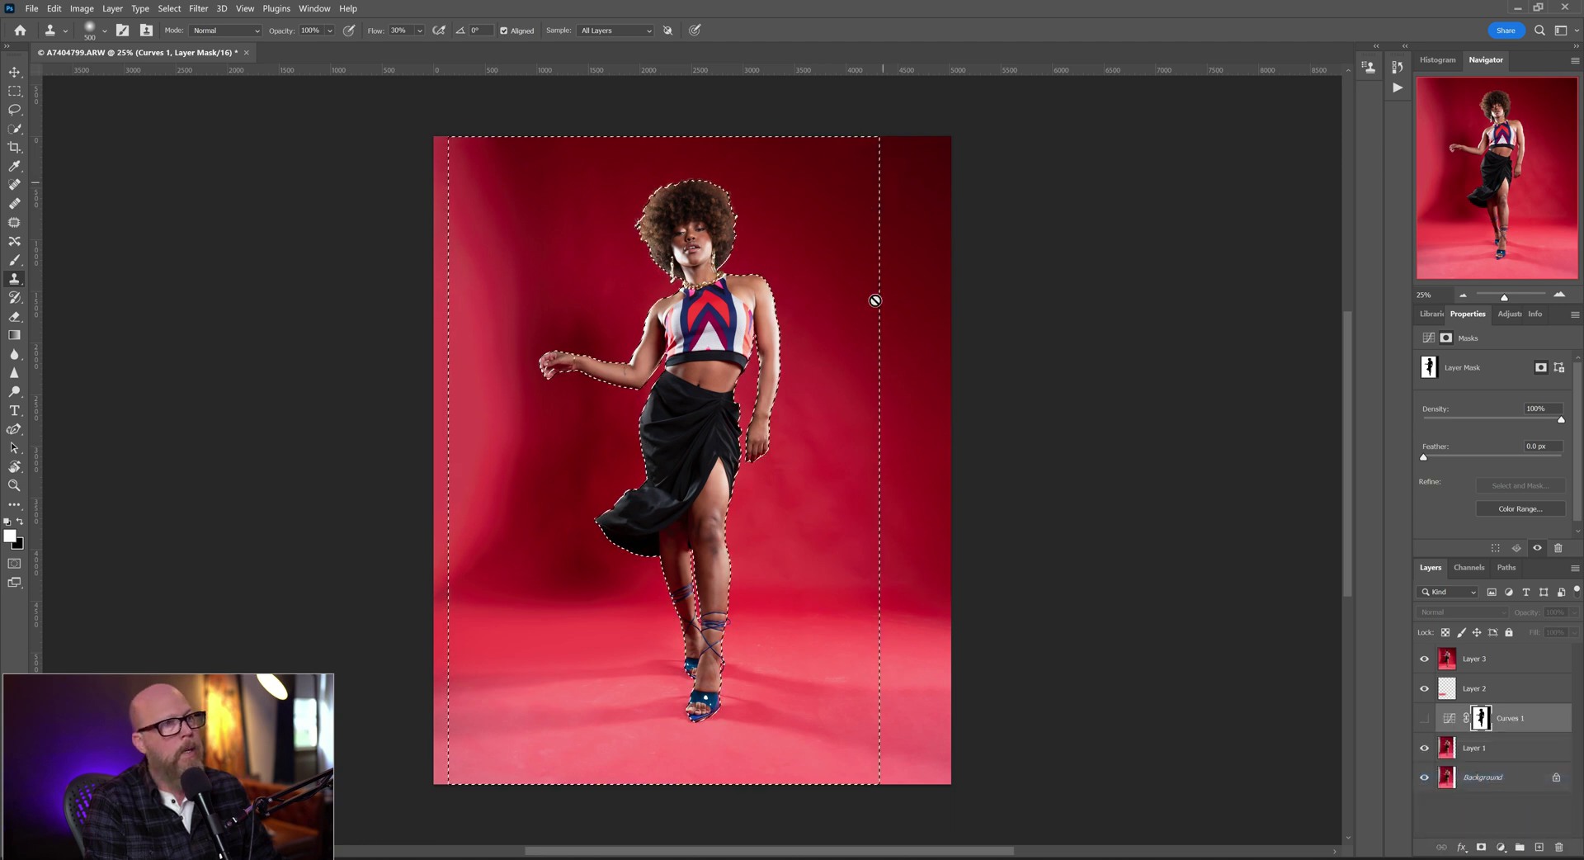
pyautogui.click(1474, 659)
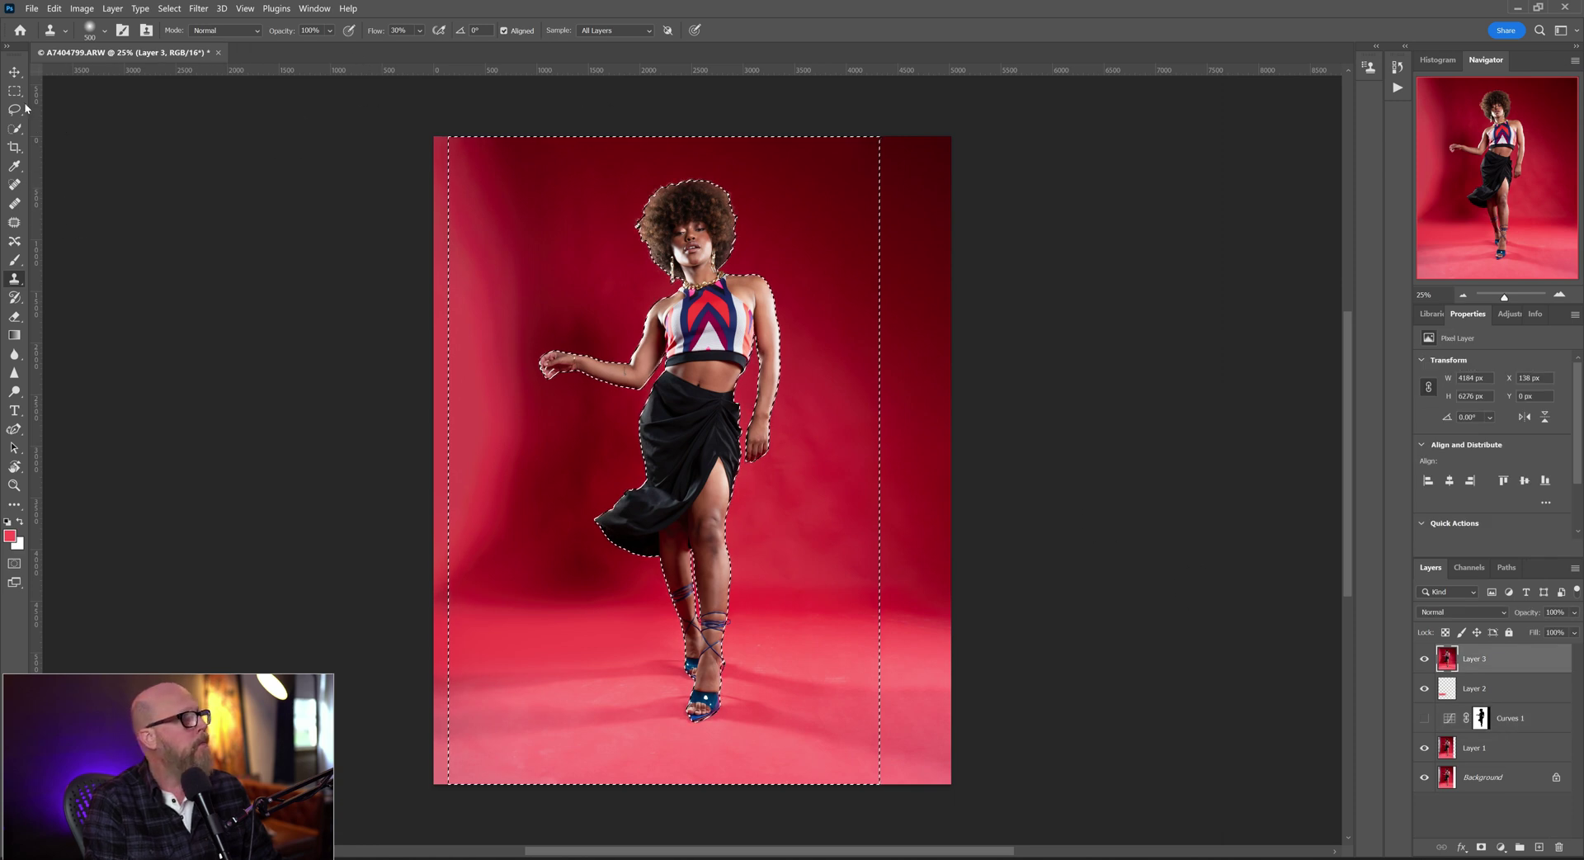
pyautogui.hotkey('ctrl', 'd')
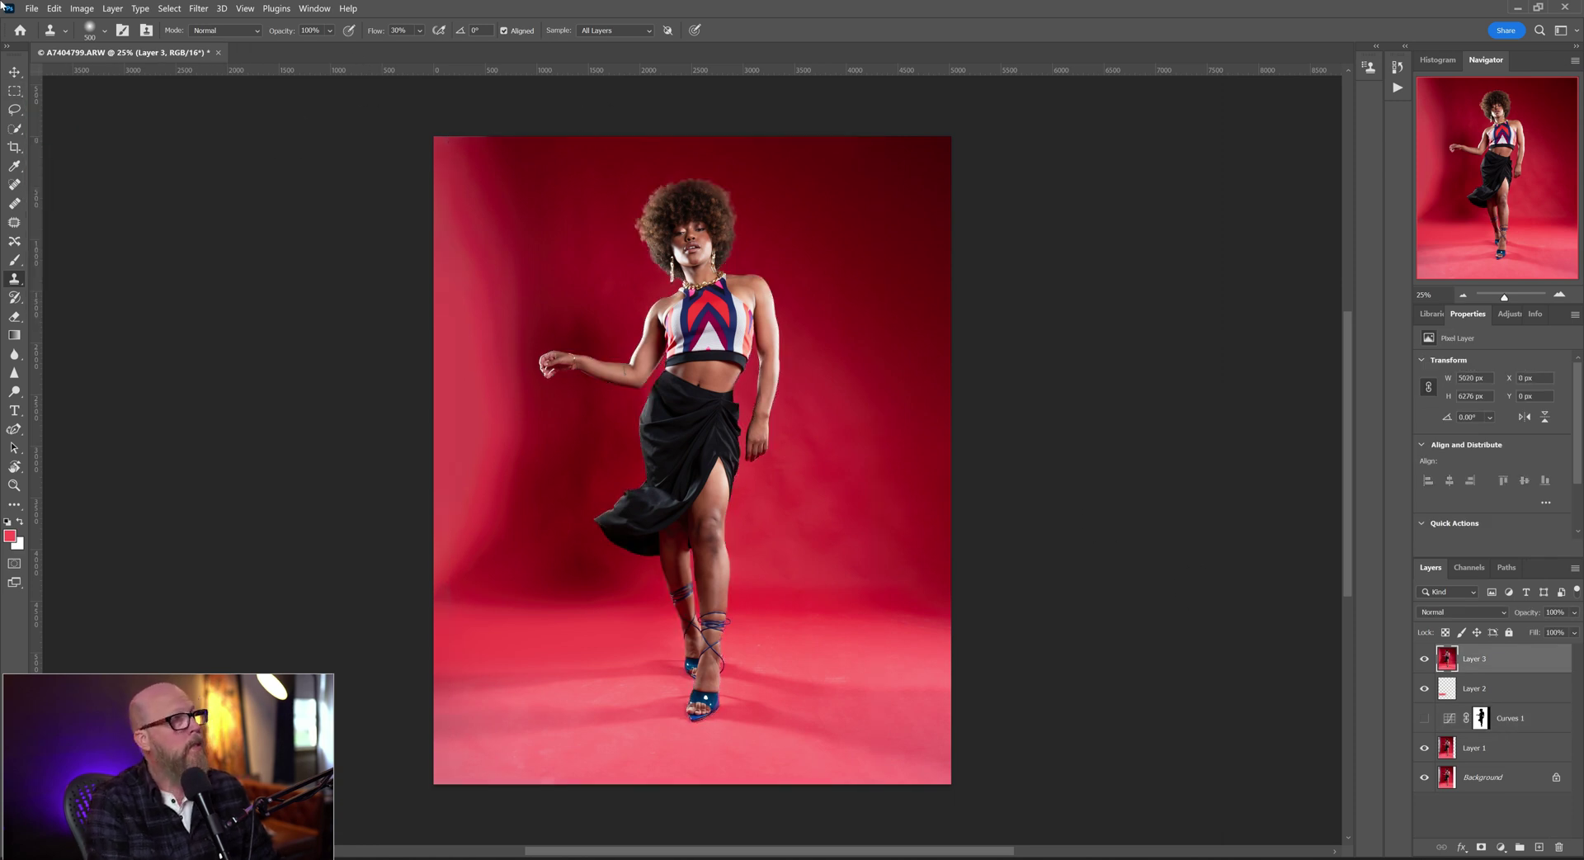
# - Delete the Curves 1 layer and make Layer 3 active
pyautogui.click(1512, 719)
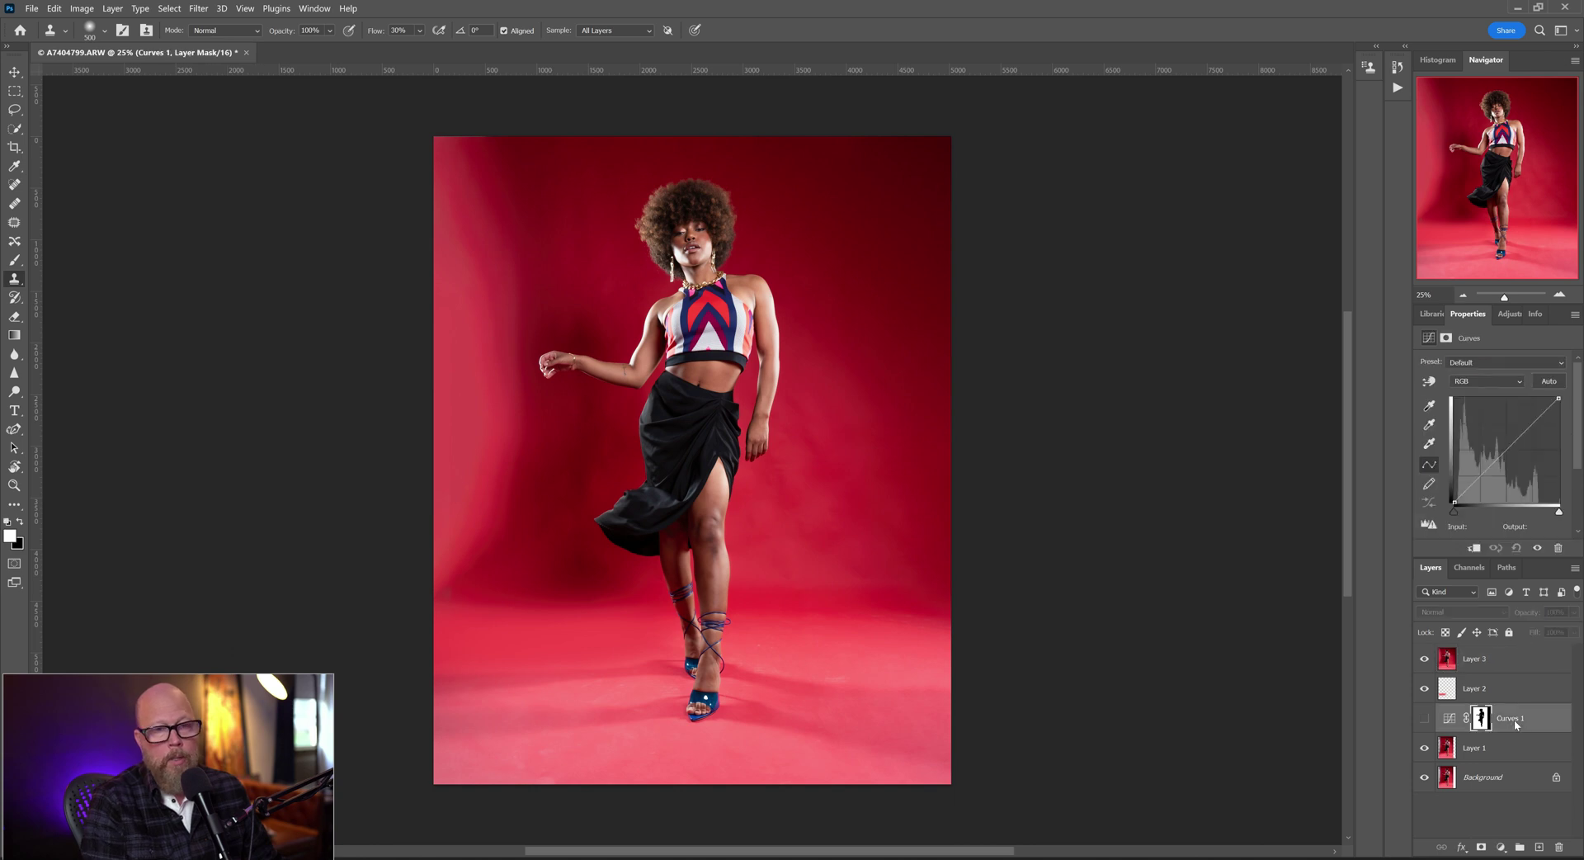
pyautogui.press('Delete')
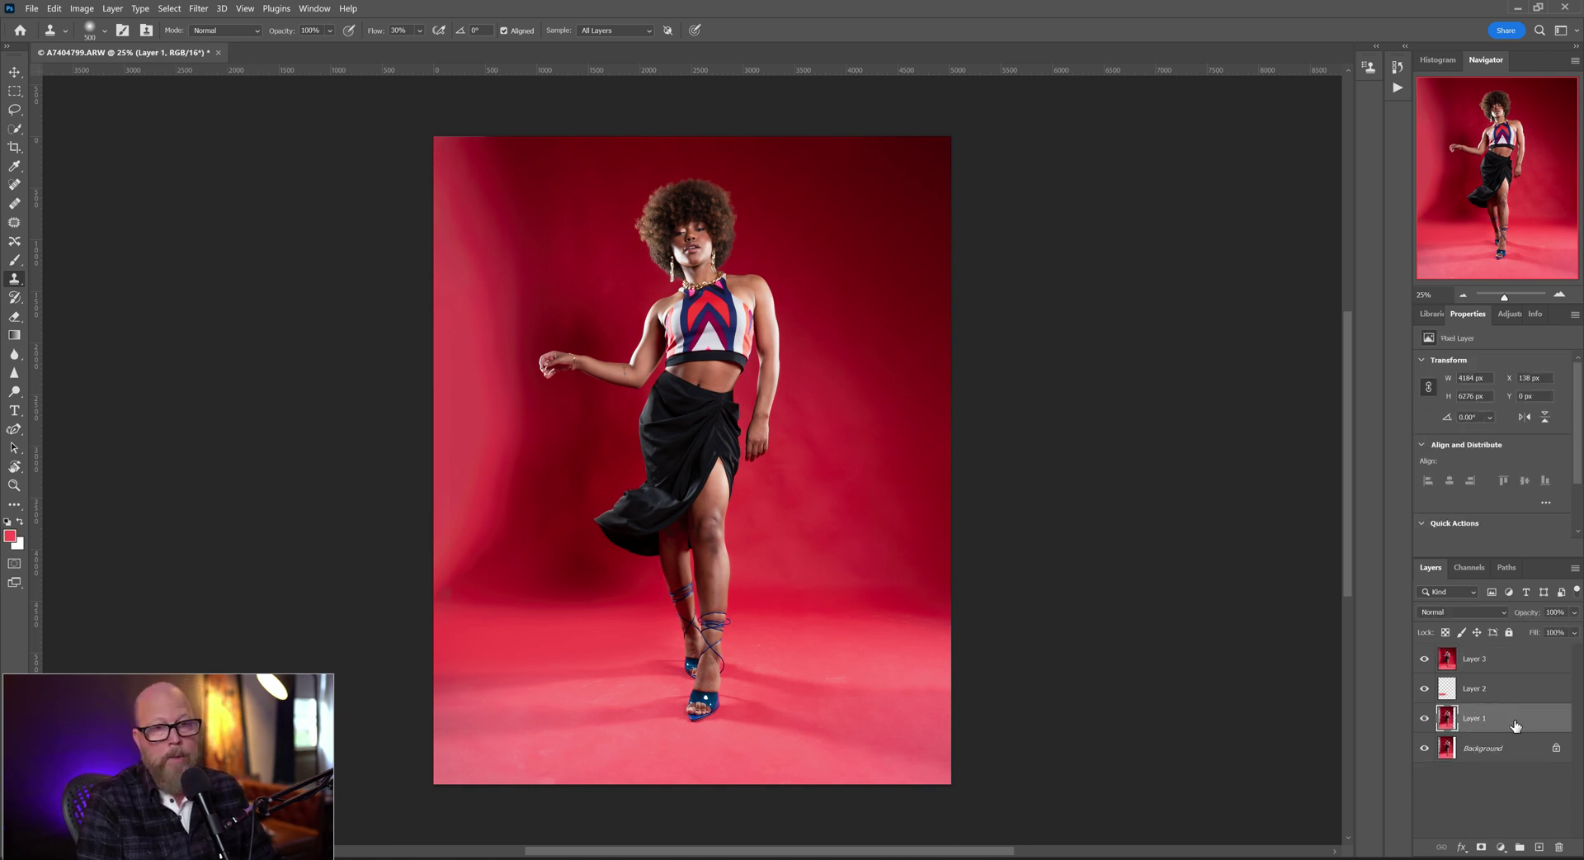
pyautogui.click(1481, 661)
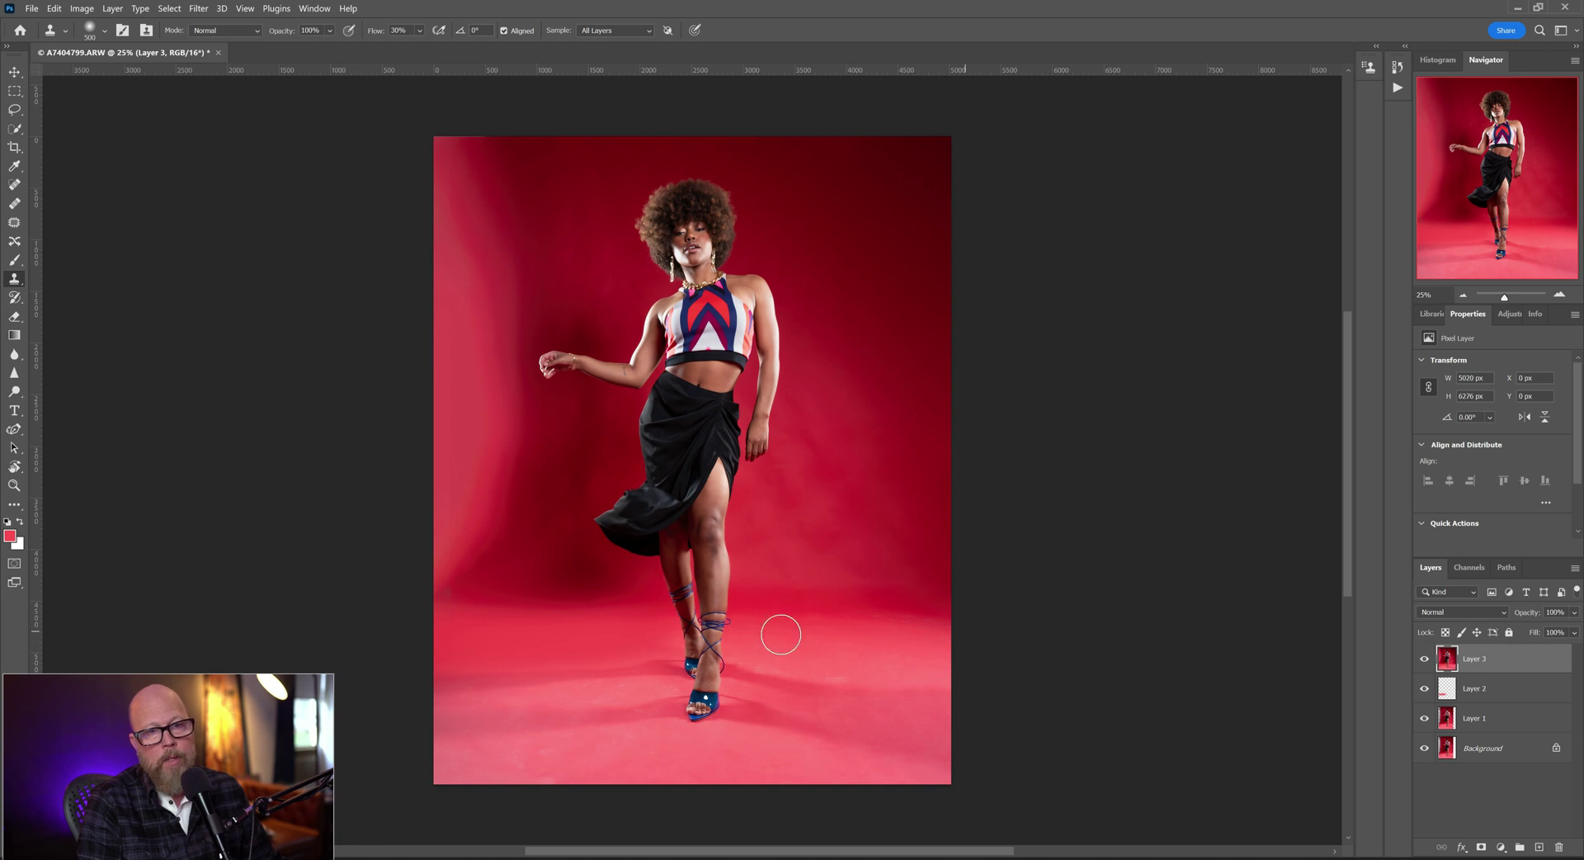
# - Select the model and refine the edge with Smooth 18, Feather 1.1 px and Contrast 15%, output as a selection
pyautogui.click(13, 130)
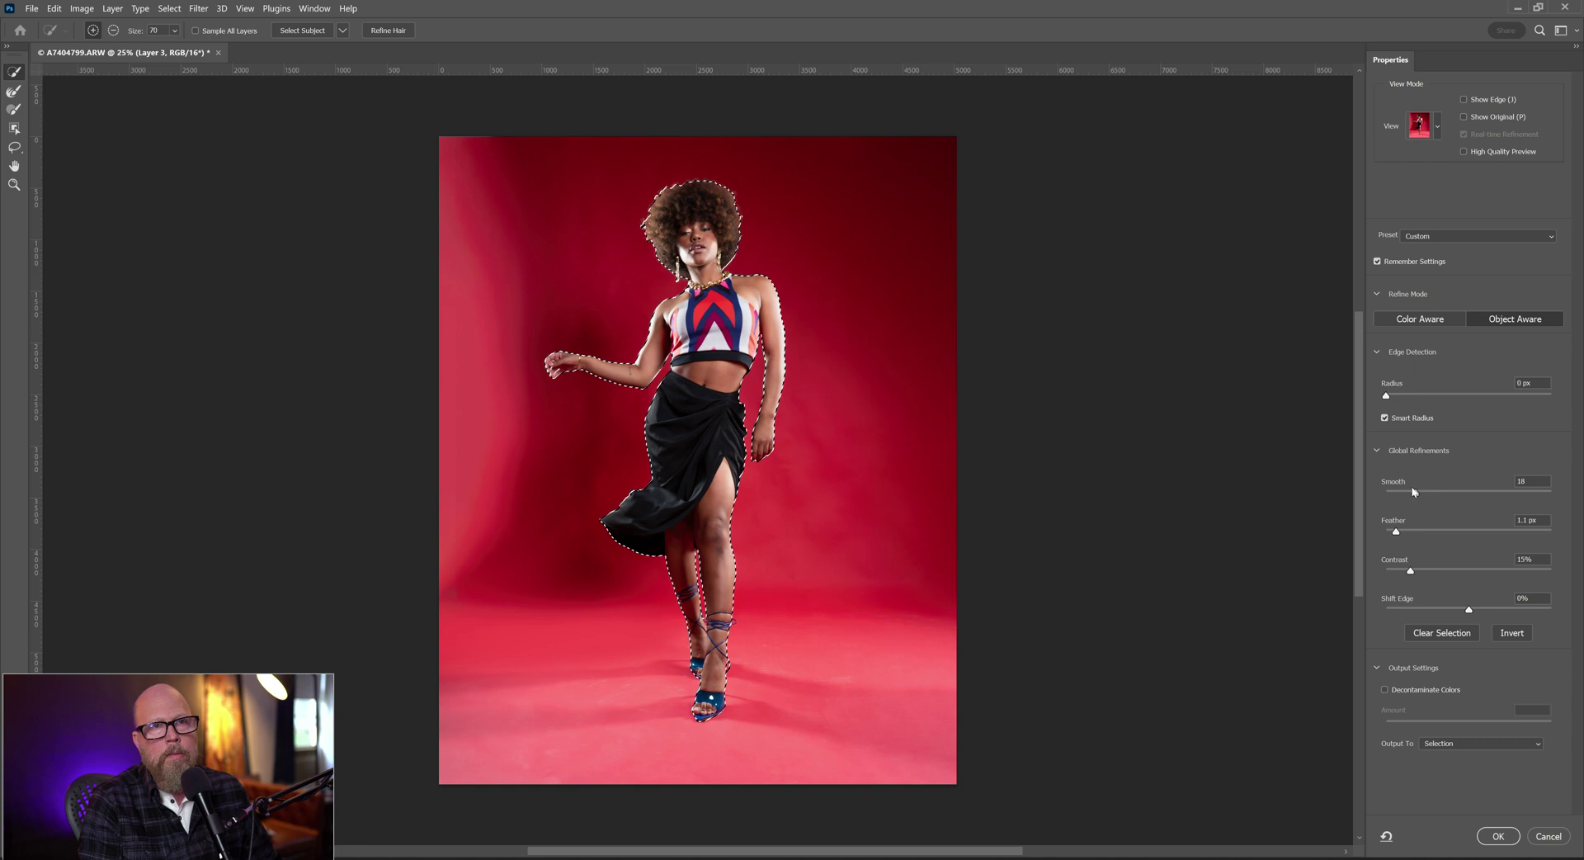
pyautogui.click(1485, 839)
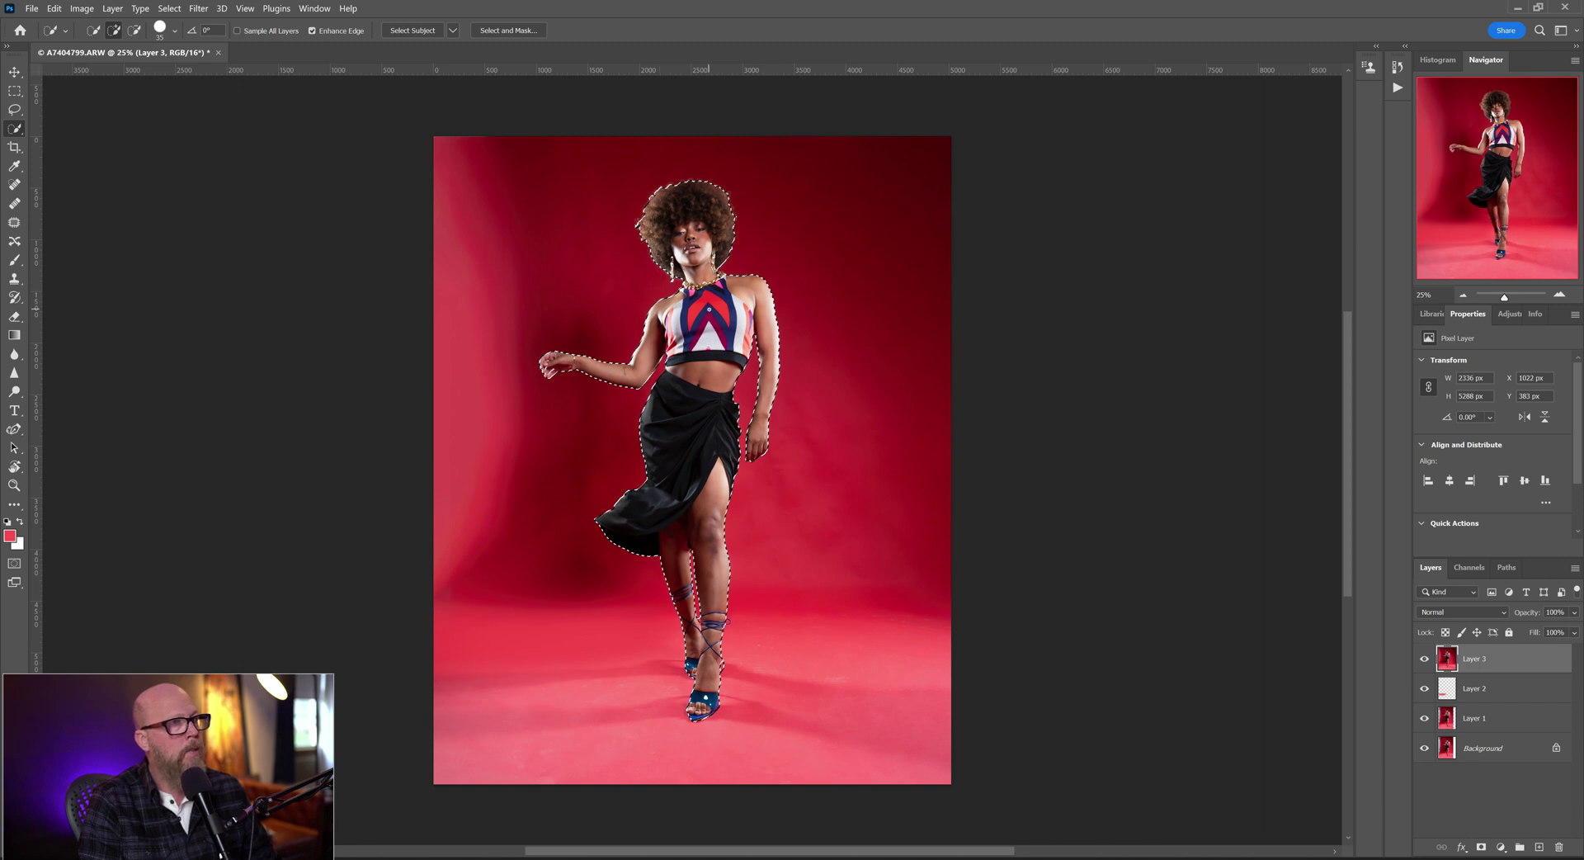
# - Check the edge of the model selection up close and invert it so the backdrop is selected instead
pyautogui.scroll(5, 708, 307)
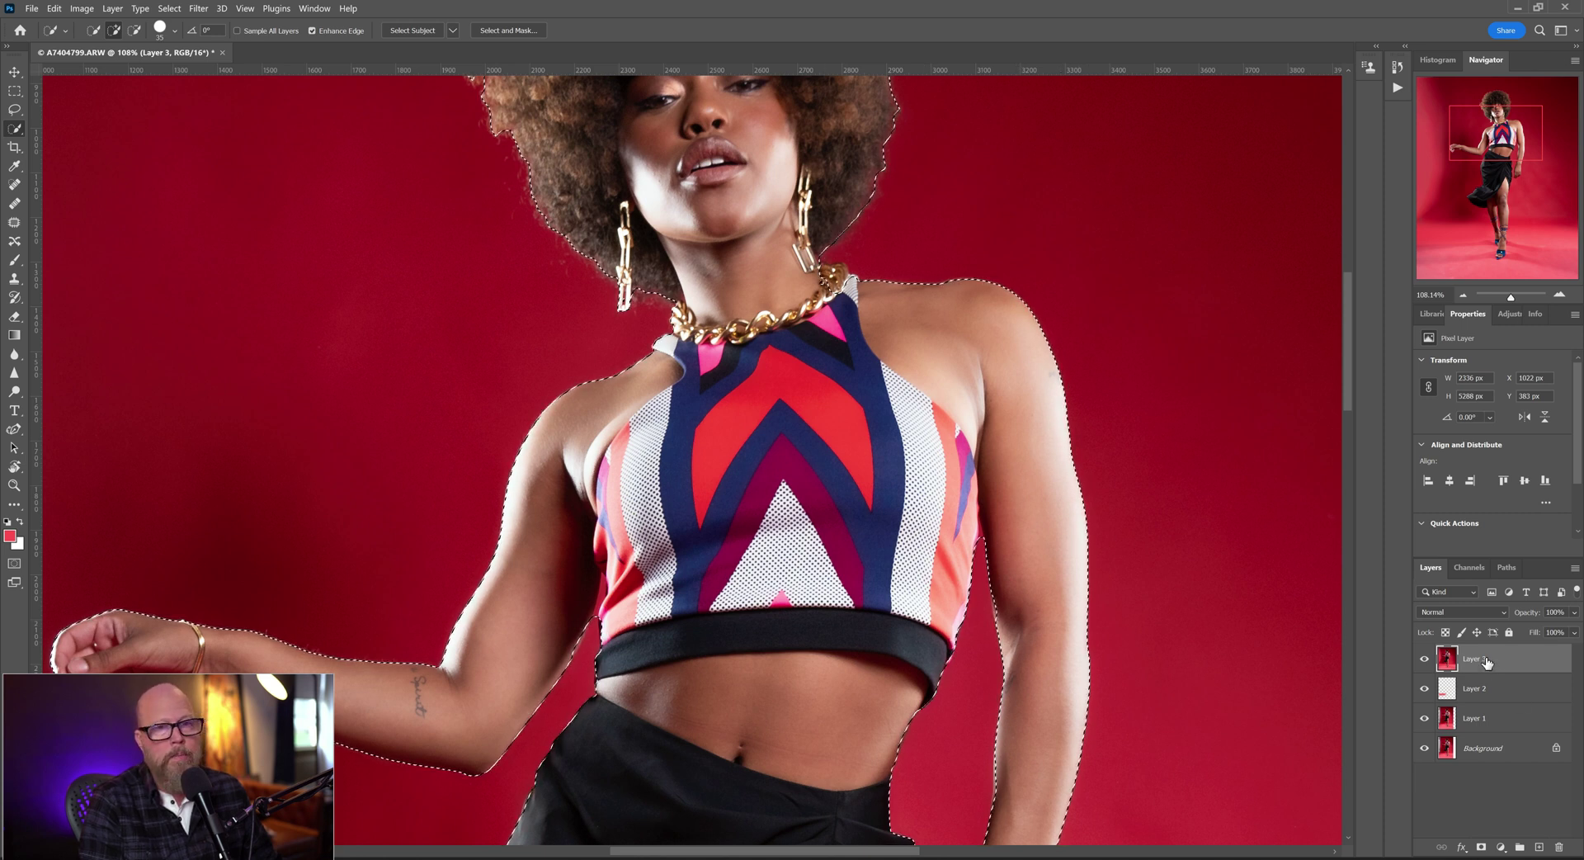
pyautogui.hotkey('ctrl', '0')
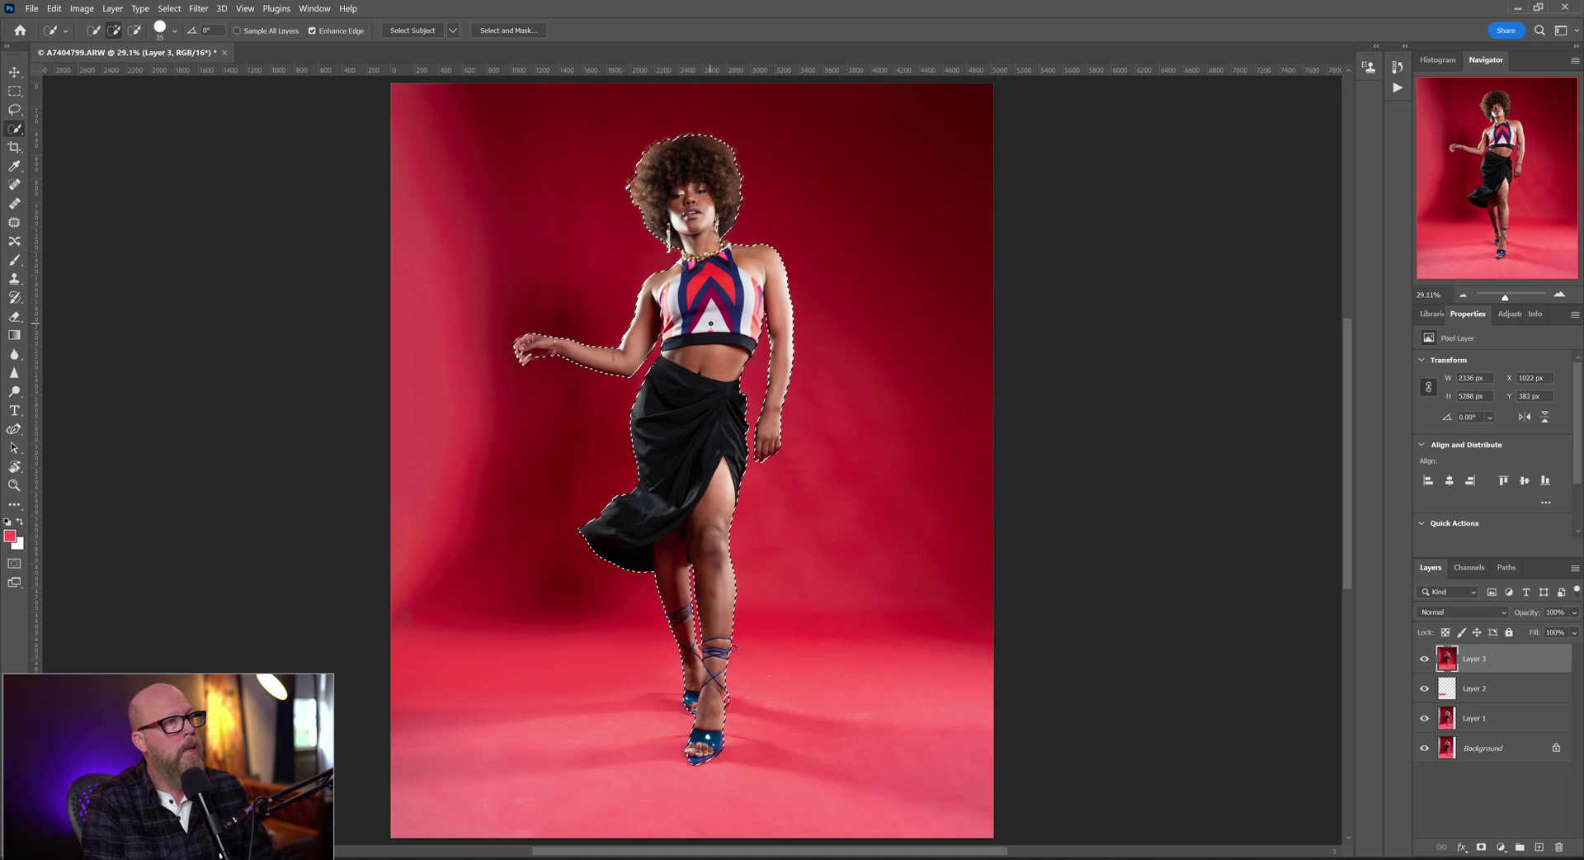
pyautogui.rightClick(711, 326)
pyautogui.click(747, 345)
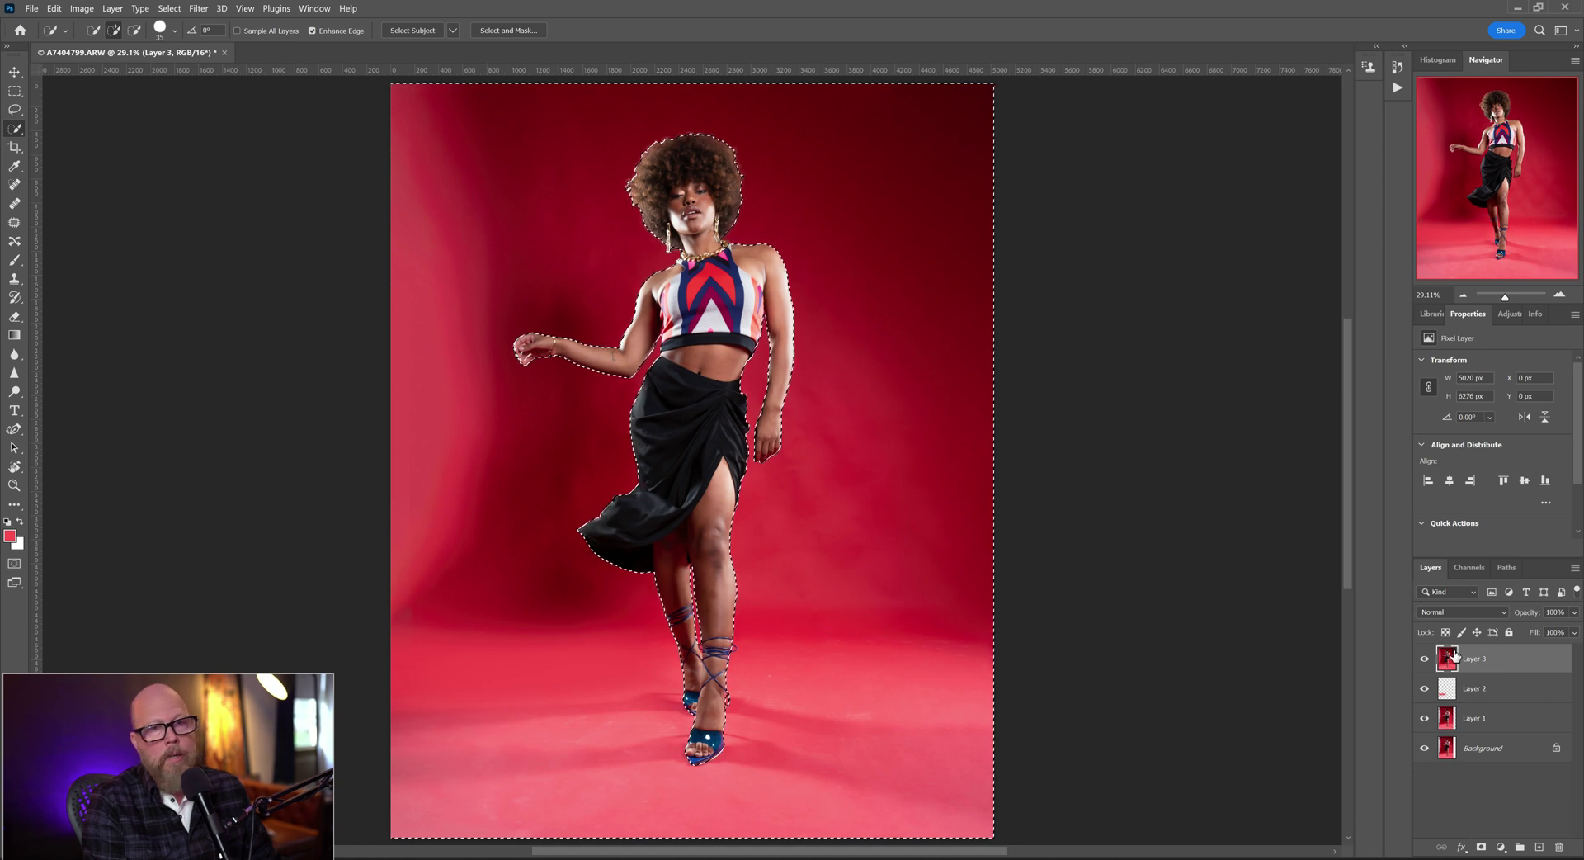
# - Paint over the bright left side of the backdrop with dark red sampled near the upper edge, using a 3100 px brush at 20% flow
pyautogui.click(14, 259)
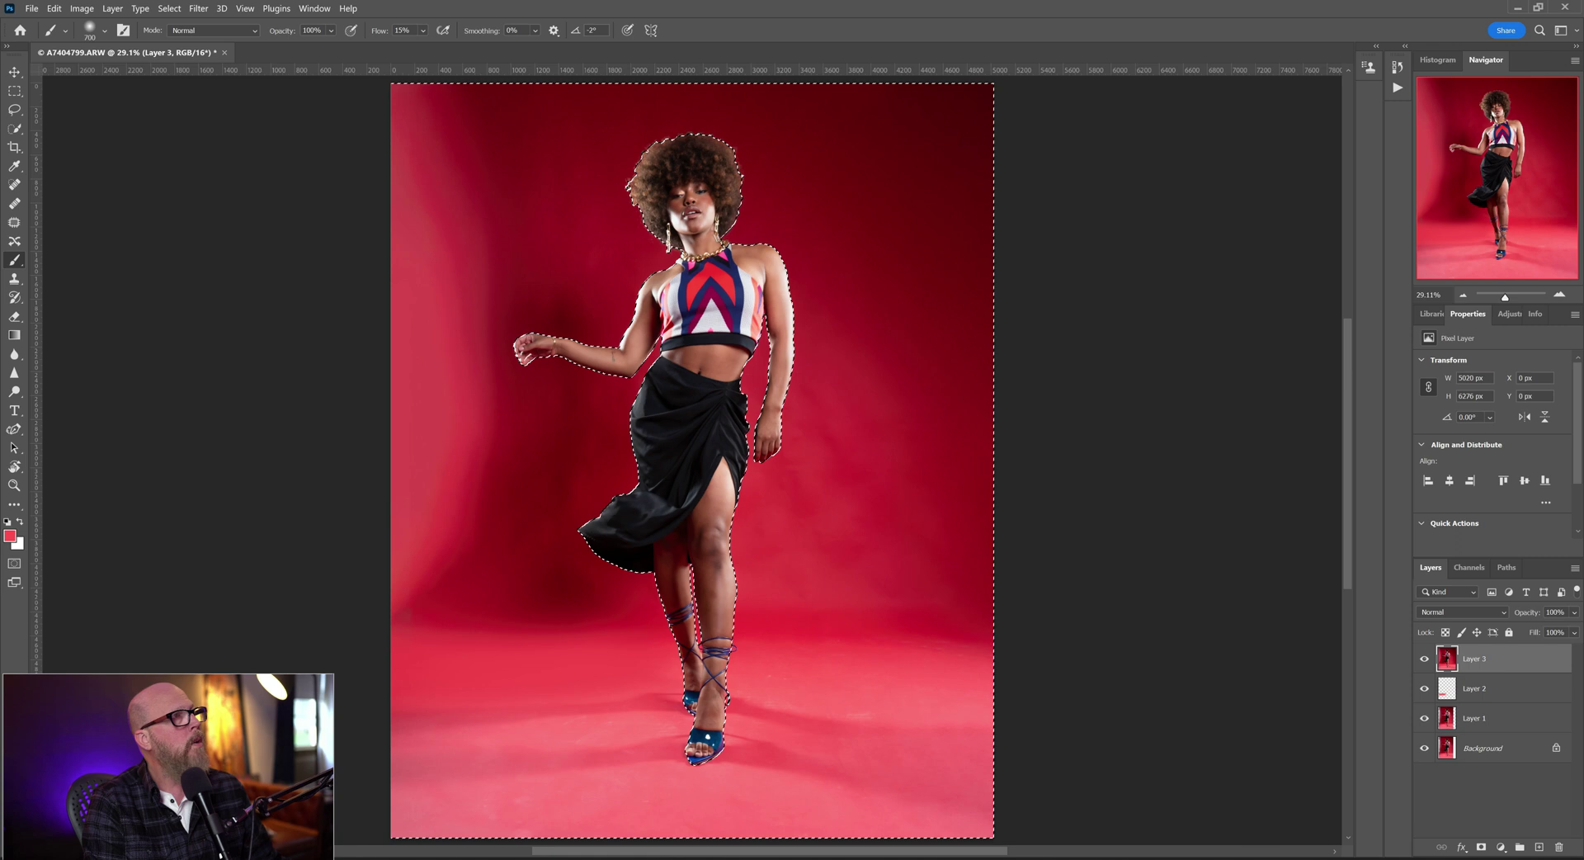
pyautogui.hotkey('shift', '2')
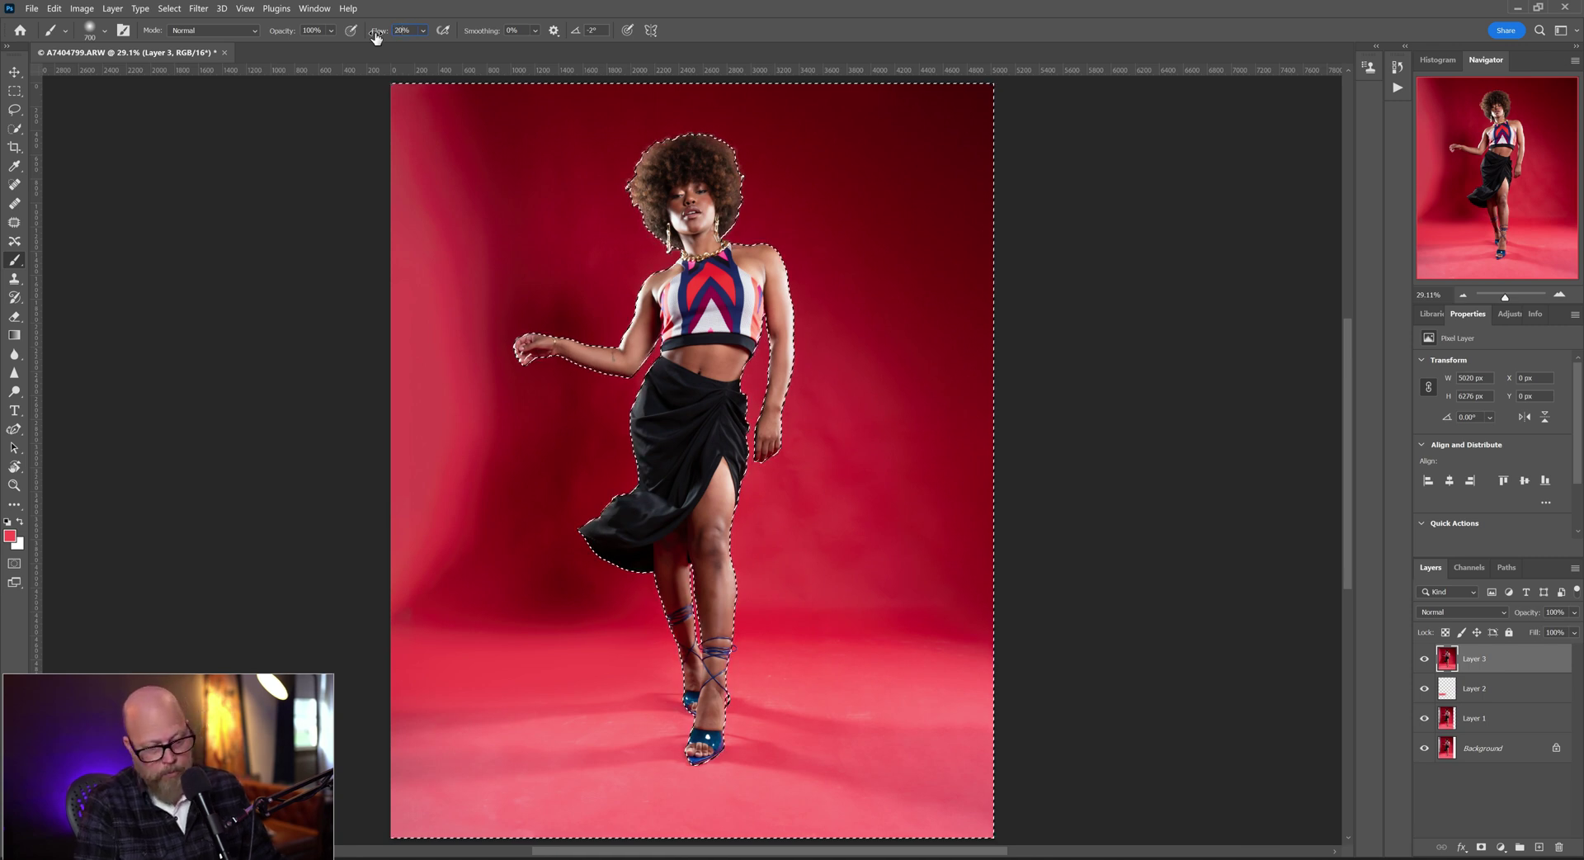
pyautogui.click(90, 31)
pyautogui.press('Return')
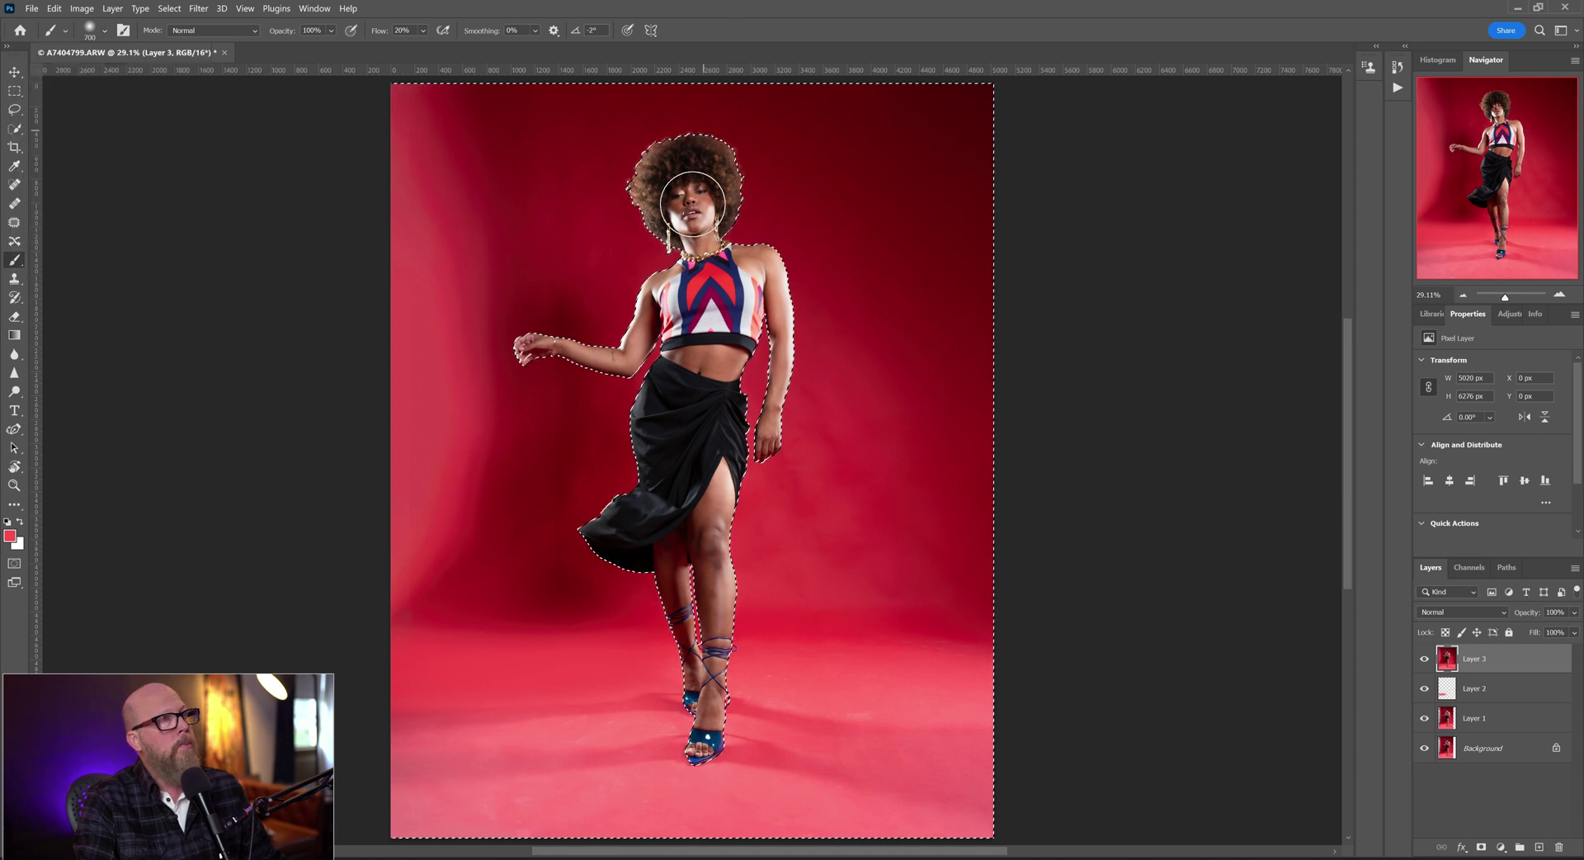
pyautogui.press(']')
pyautogui.press(']')
pyautogui.press(']')
pyautogui.press(']')
pyautogui.press(']')
pyautogui.press(']')
pyautogui.press(']')
pyautogui.press(']')
pyautogui.press(']')
pyautogui.press(']')
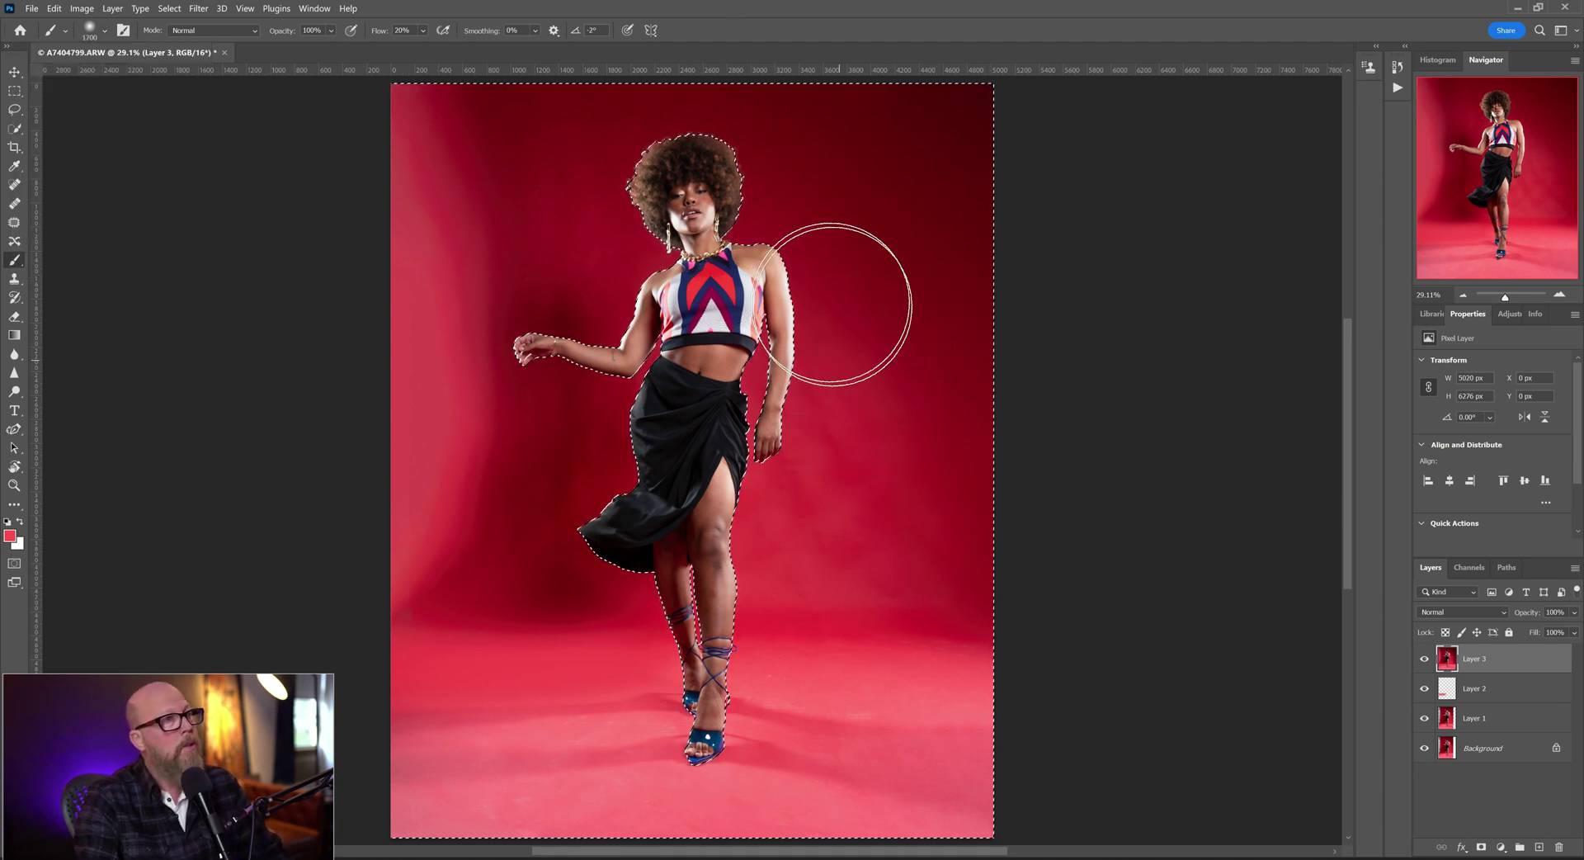
pyautogui.press(']')
pyautogui.press(']')
pyautogui.press(']')
pyautogui.press(']')
pyautogui.press(']')
pyautogui.press(']')
pyautogui.press(']')
pyautogui.press(']')
pyautogui.press(']')
pyautogui.press(']')
pyautogui.press(']')
pyautogui.press(']')
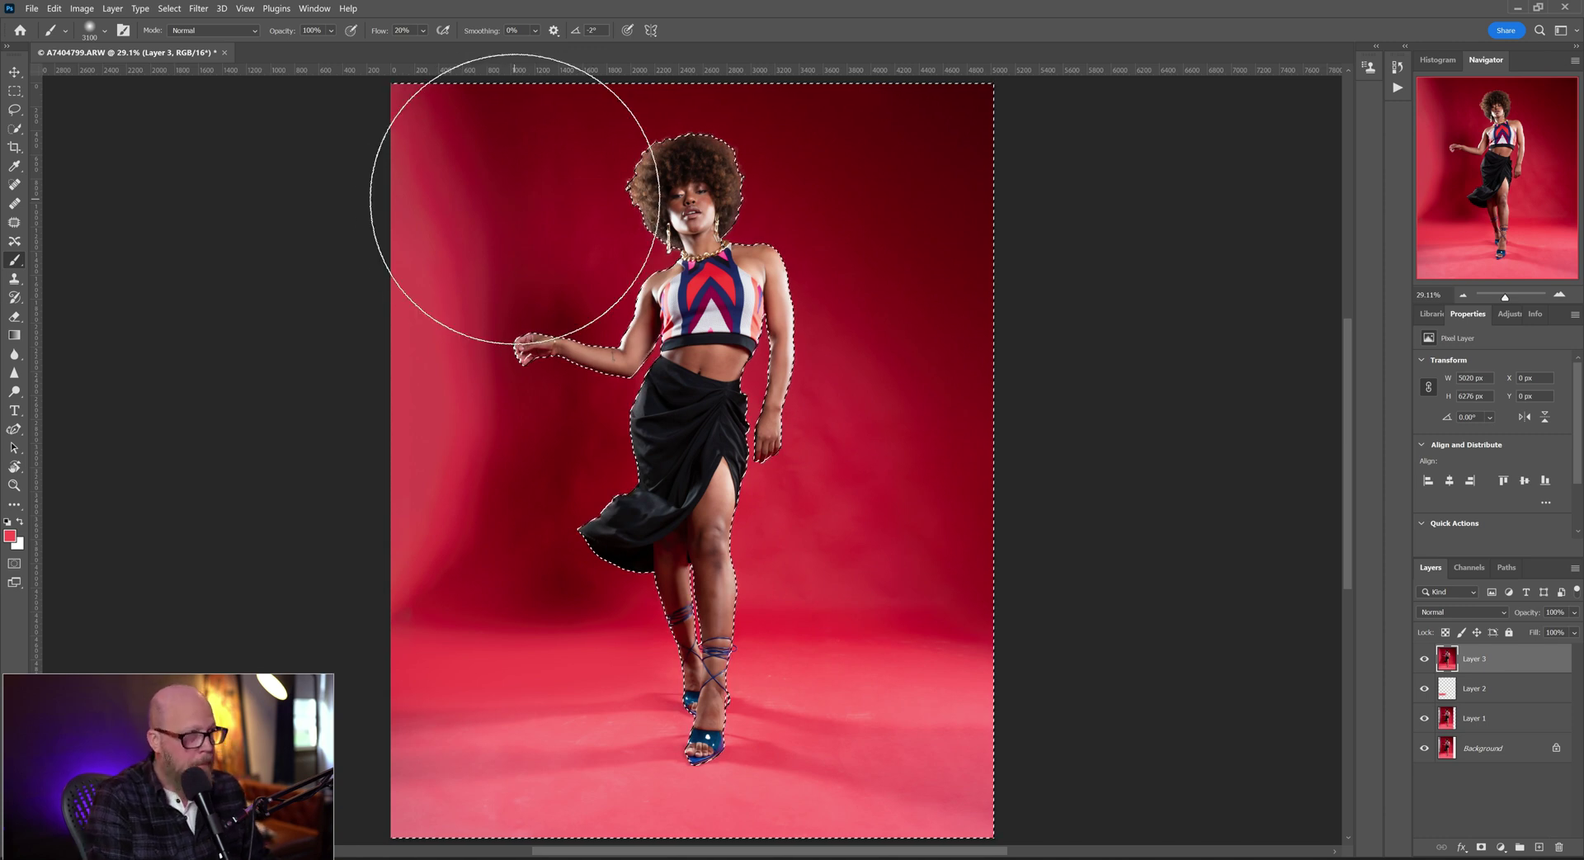
pyautogui.hotkey('ctrl', '-')
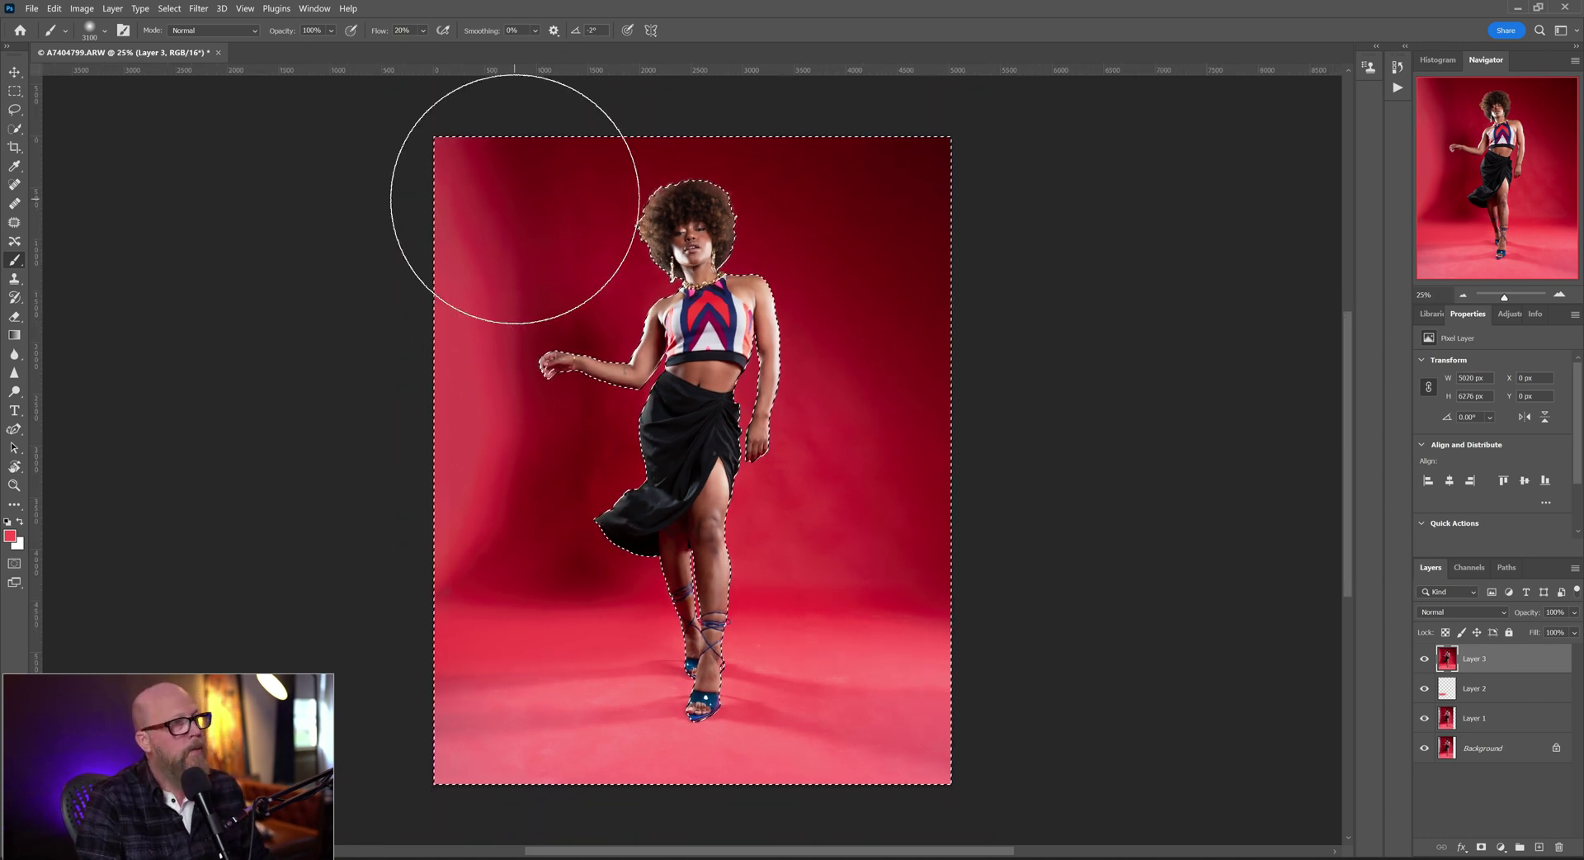
pyautogui.keyDown('alt'); pyautogui.click(561, 166); pyautogui.keyUp('alt')
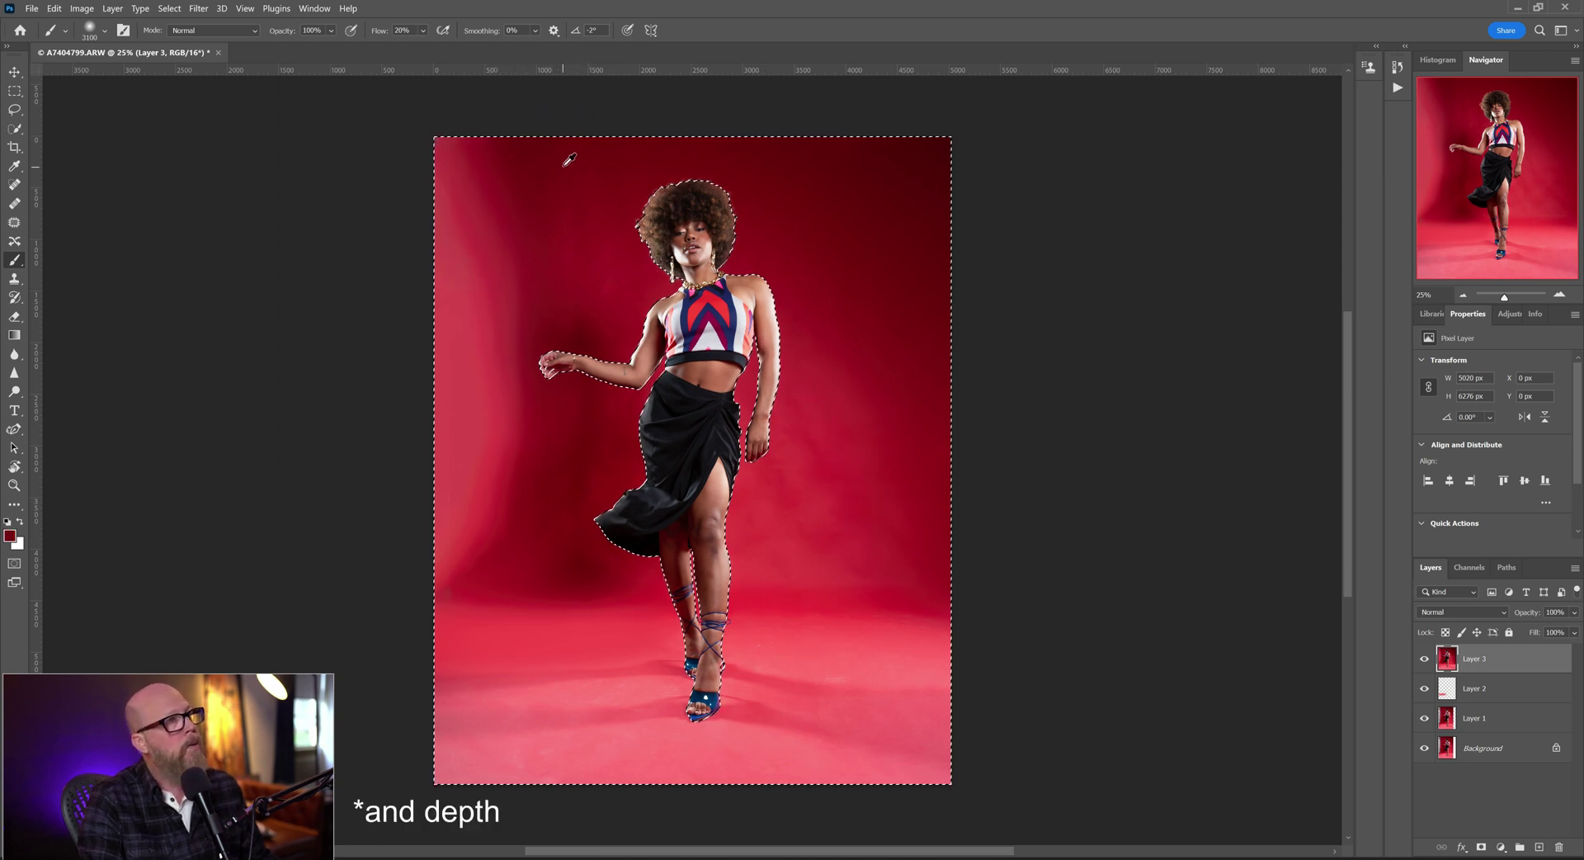
pyautogui.moveTo(555, 162)
pyautogui.mouseDown()
pyautogui.moveTo(401, 257)
pyautogui.moveTo(491, 225)
pyautogui.moveTo(429, 255)
pyautogui.moveTo(548, 164)
pyautogui.moveTo(576, 167)
pyautogui.moveTo(451, 167)
pyautogui.moveTo(601, 176)
pyautogui.mouseUp()
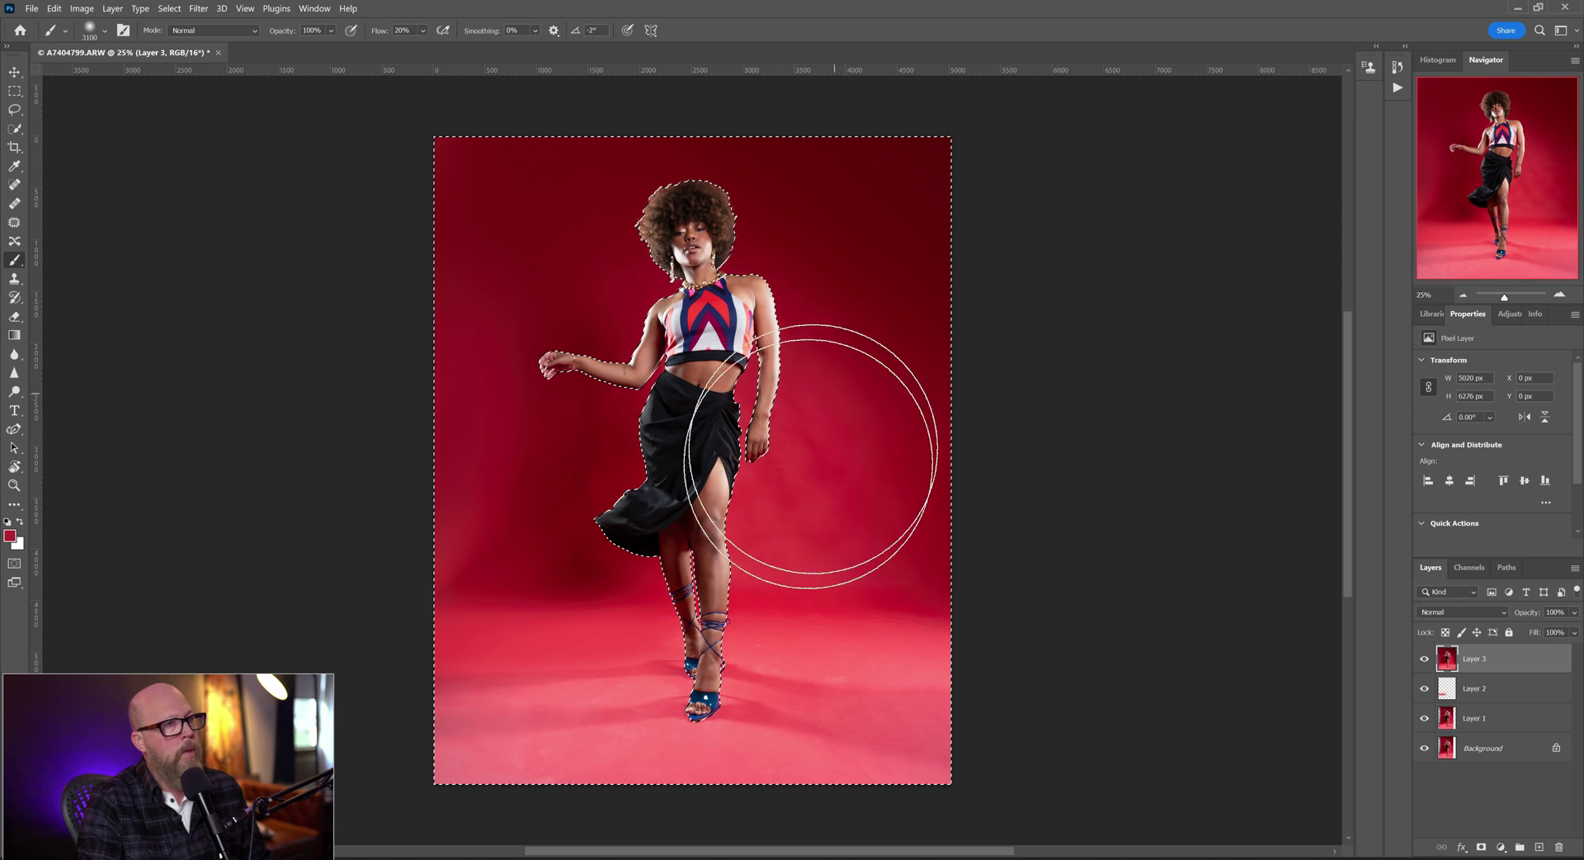
# - Smooth the mottled wall beside and below the model's arms with sampled backdrop red, reducing the brush to 2000 px
pyautogui.keyDown('alt'); pyautogui.click(854, 476); pyautogui.keyUp('alt')
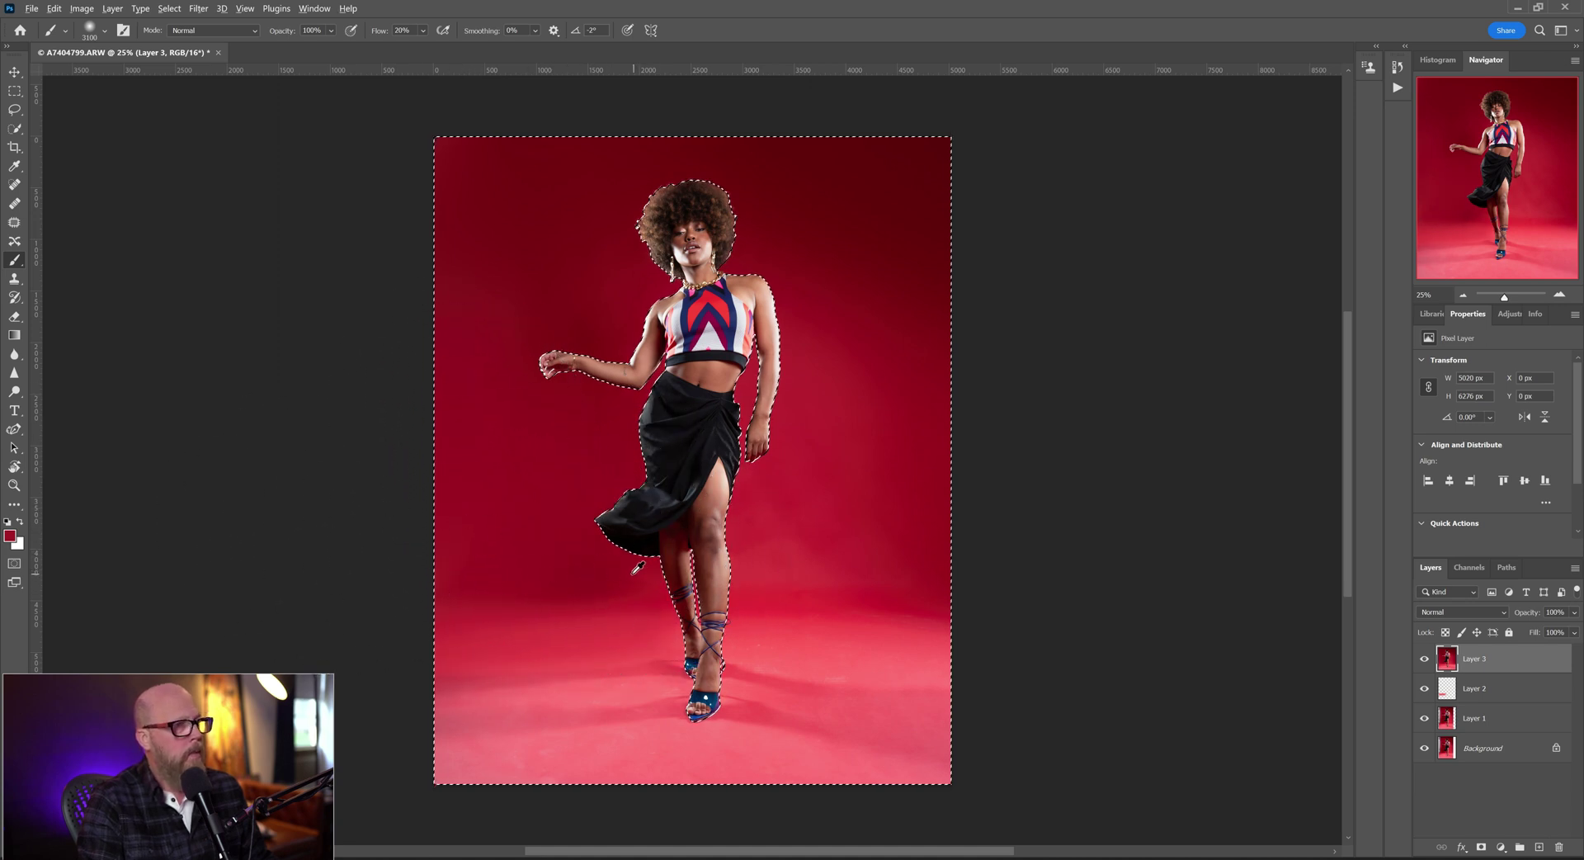
pyautogui.press('[')
pyautogui.press('[')
pyautogui.press('[')
pyautogui.press('[')
pyautogui.press('[')
pyautogui.press('[')
pyautogui.press('[')
pyautogui.press('[')
pyautogui.press('[')
pyautogui.press('[')
pyautogui.press('[')
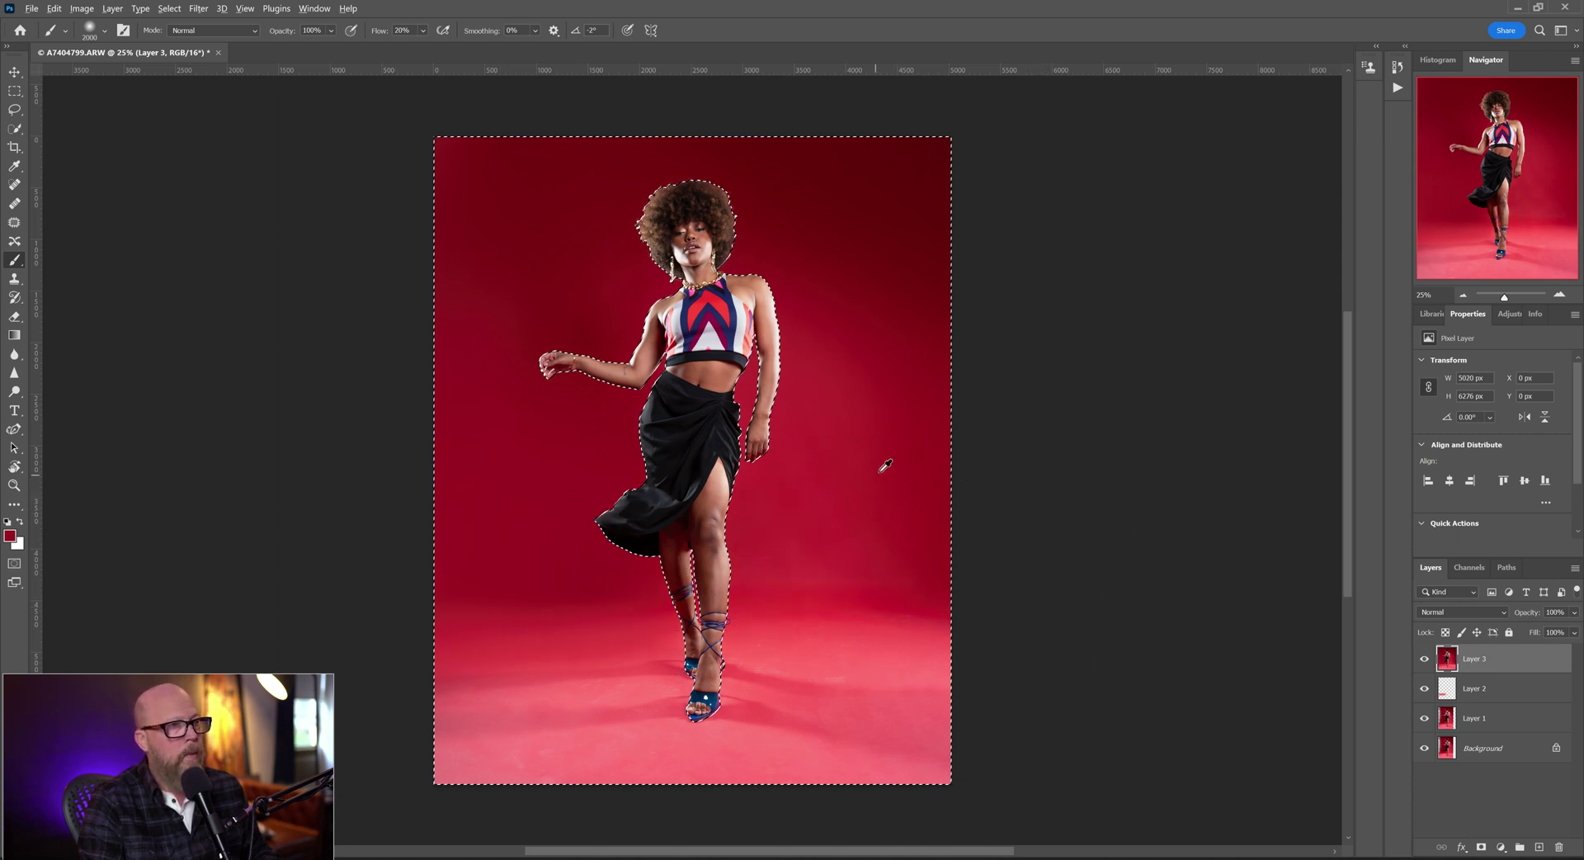
# - Even out the remaining patches on the wall right of the model with a 3400 px brush
pyautogui.press(']')
pyautogui.press(']')
pyautogui.press(']')
pyautogui.press(']')
pyautogui.press(']')
pyautogui.press(']')
pyautogui.press(']')
pyautogui.press(']')
pyautogui.press(']')
pyautogui.press(']')
pyautogui.press(']')
pyautogui.press(']')
pyautogui.press(']')
pyautogui.press(']')
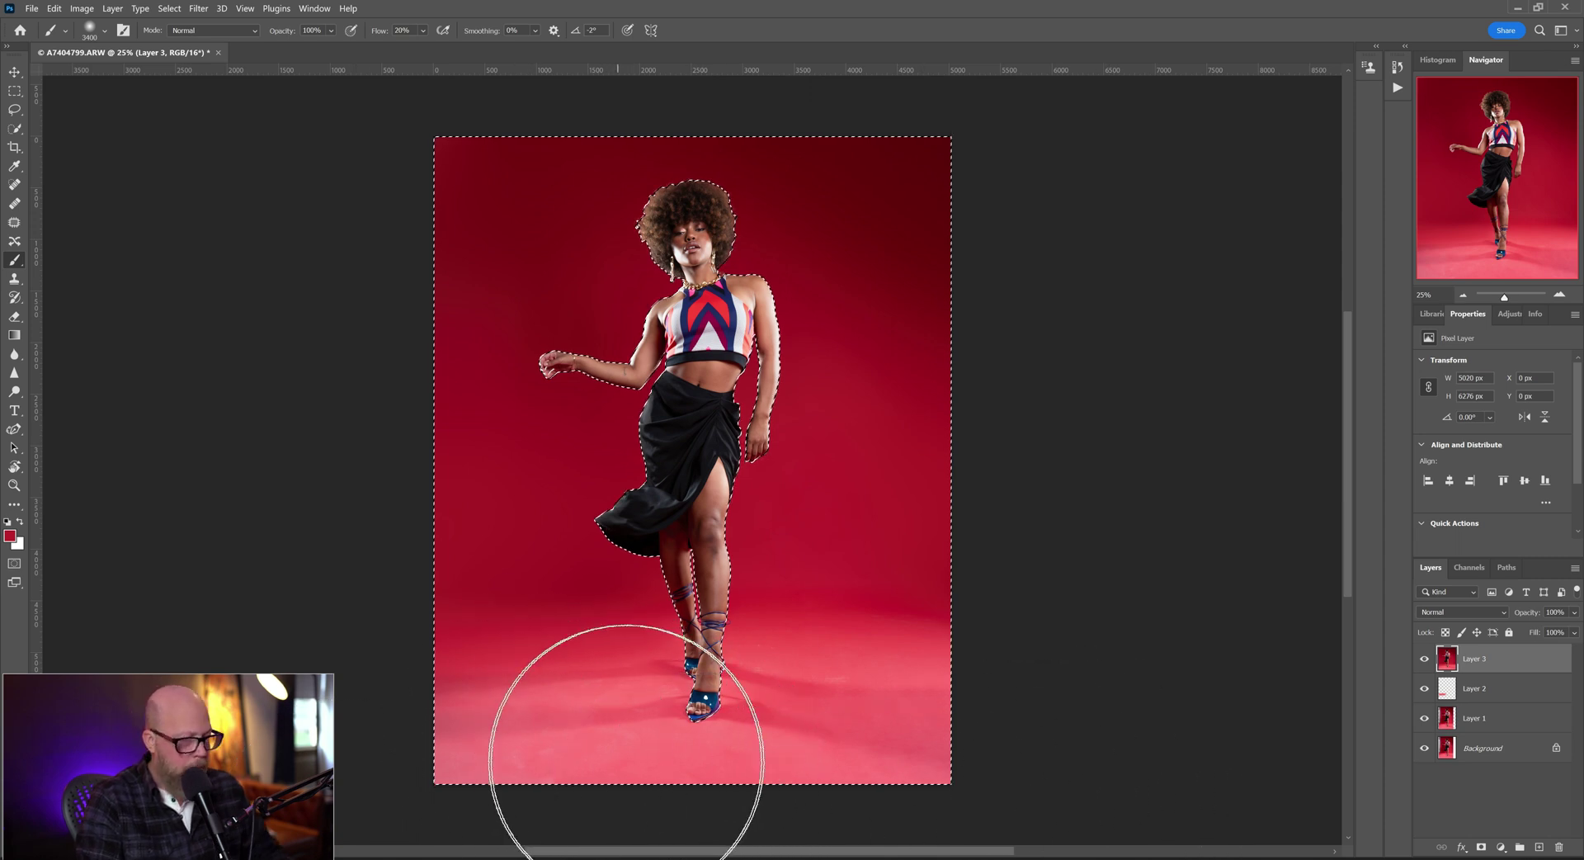
# - Paint the foreground floor along the image's lower edge with pink sampled from the floor, using an 800 px brush
pyautogui.press('[')
pyautogui.press('[')
pyautogui.press('[')
pyautogui.press('[')
pyautogui.press('[')
pyautogui.press('[')
pyautogui.press('[')
pyautogui.press('[')
pyautogui.press('[')
pyautogui.press('[')
pyautogui.press('[')
pyautogui.press('[')
pyautogui.press('[')
pyautogui.press('[')
pyautogui.press('[')
pyautogui.press('[')
pyautogui.press('[')
pyautogui.press('[')
pyautogui.press('[')
pyautogui.press('[')
pyautogui.press('[')
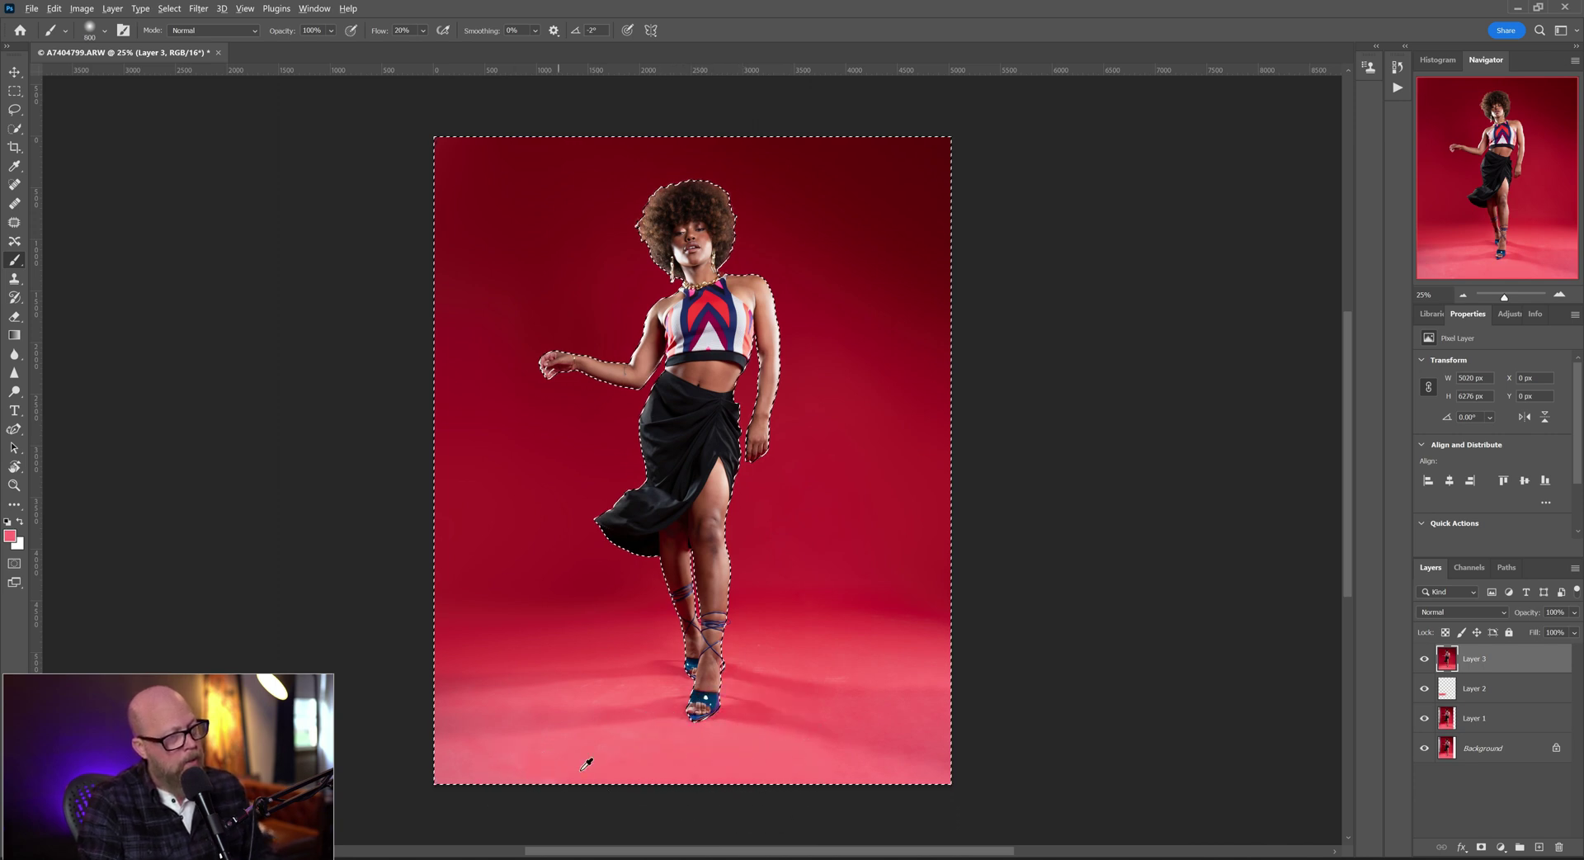
pyautogui.keyDown('alt'); pyautogui.click(671, 746); pyautogui.keyUp('alt')
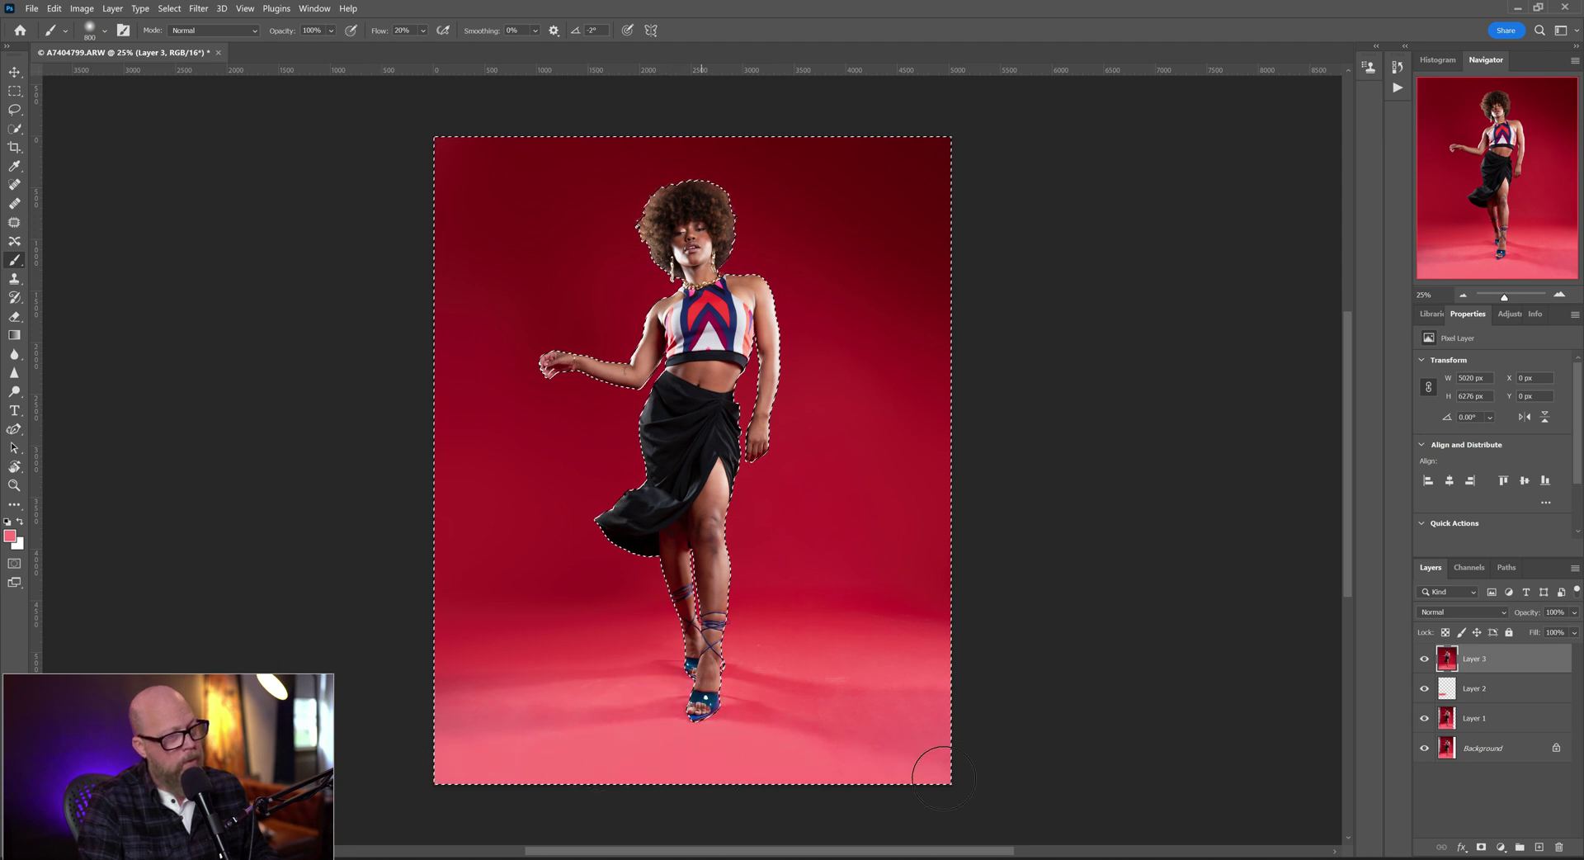
pyautogui.keyDown('alt'); pyautogui.click(601, 752); pyautogui.keyUp('alt')
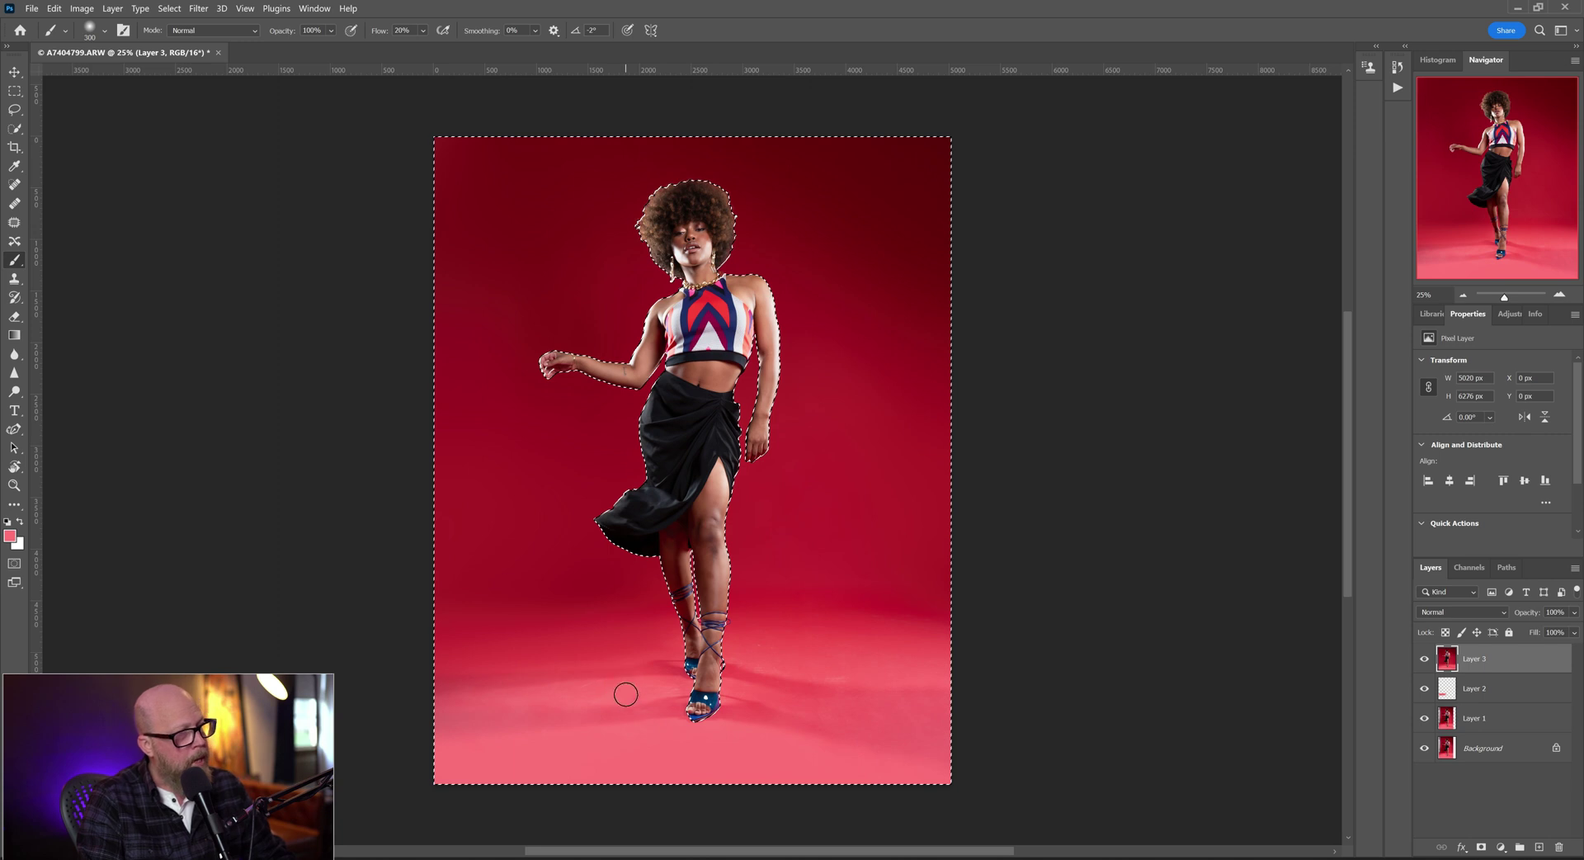
# - Touch up the floor around the shoes and right of the model with smaller brush sizes and pinks sampled nearby
pyautogui.keyDown('alt'); pyautogui.click(642, 693); pyautogui.keyUp('alt')
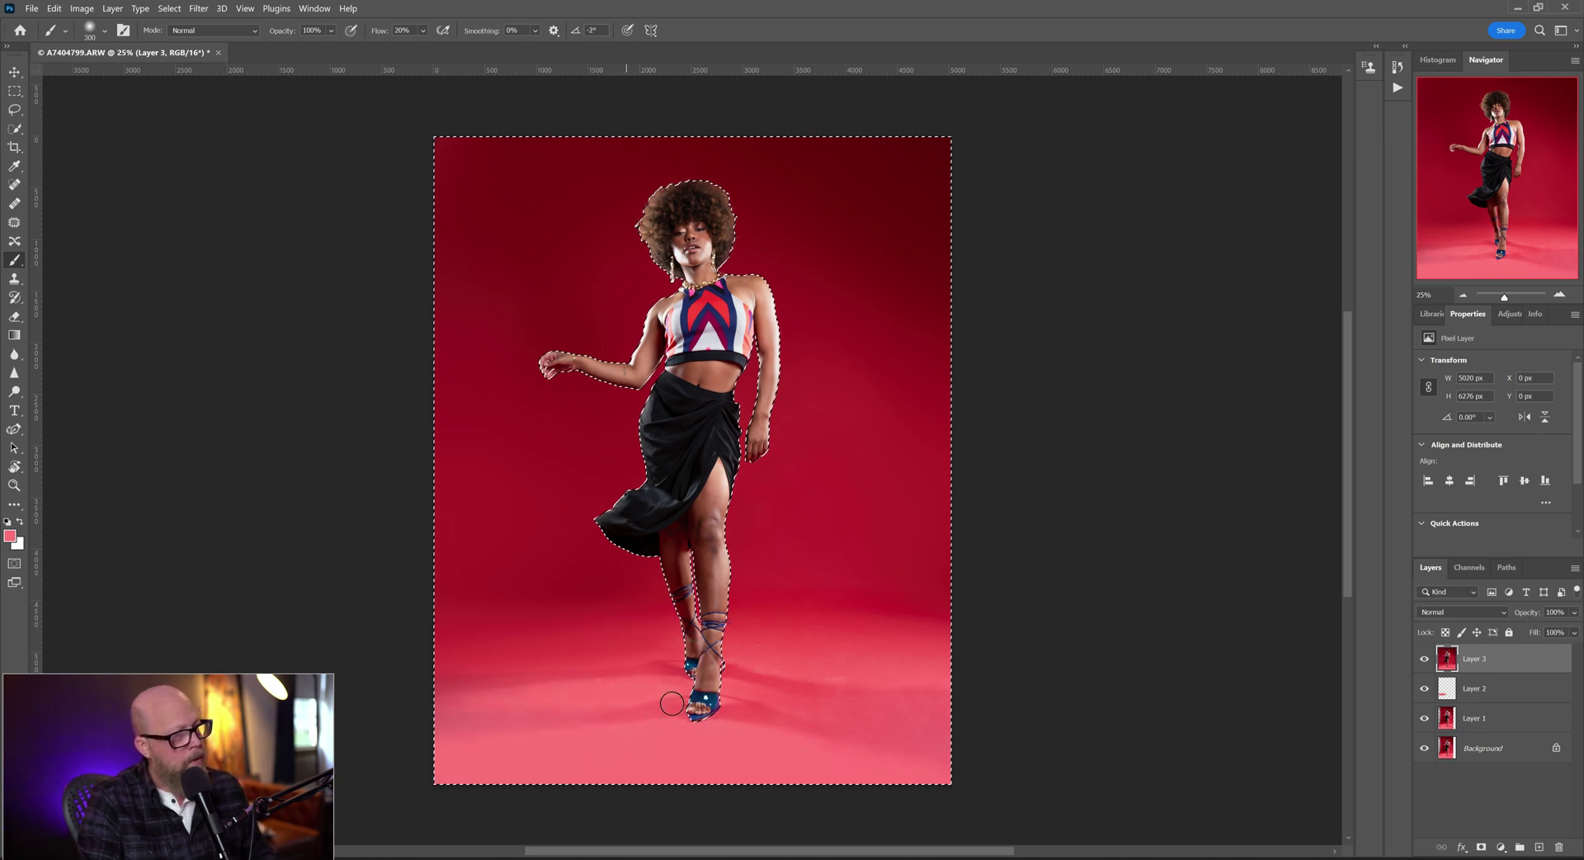
pyautogui.press('[')
pyautogui.press('[')
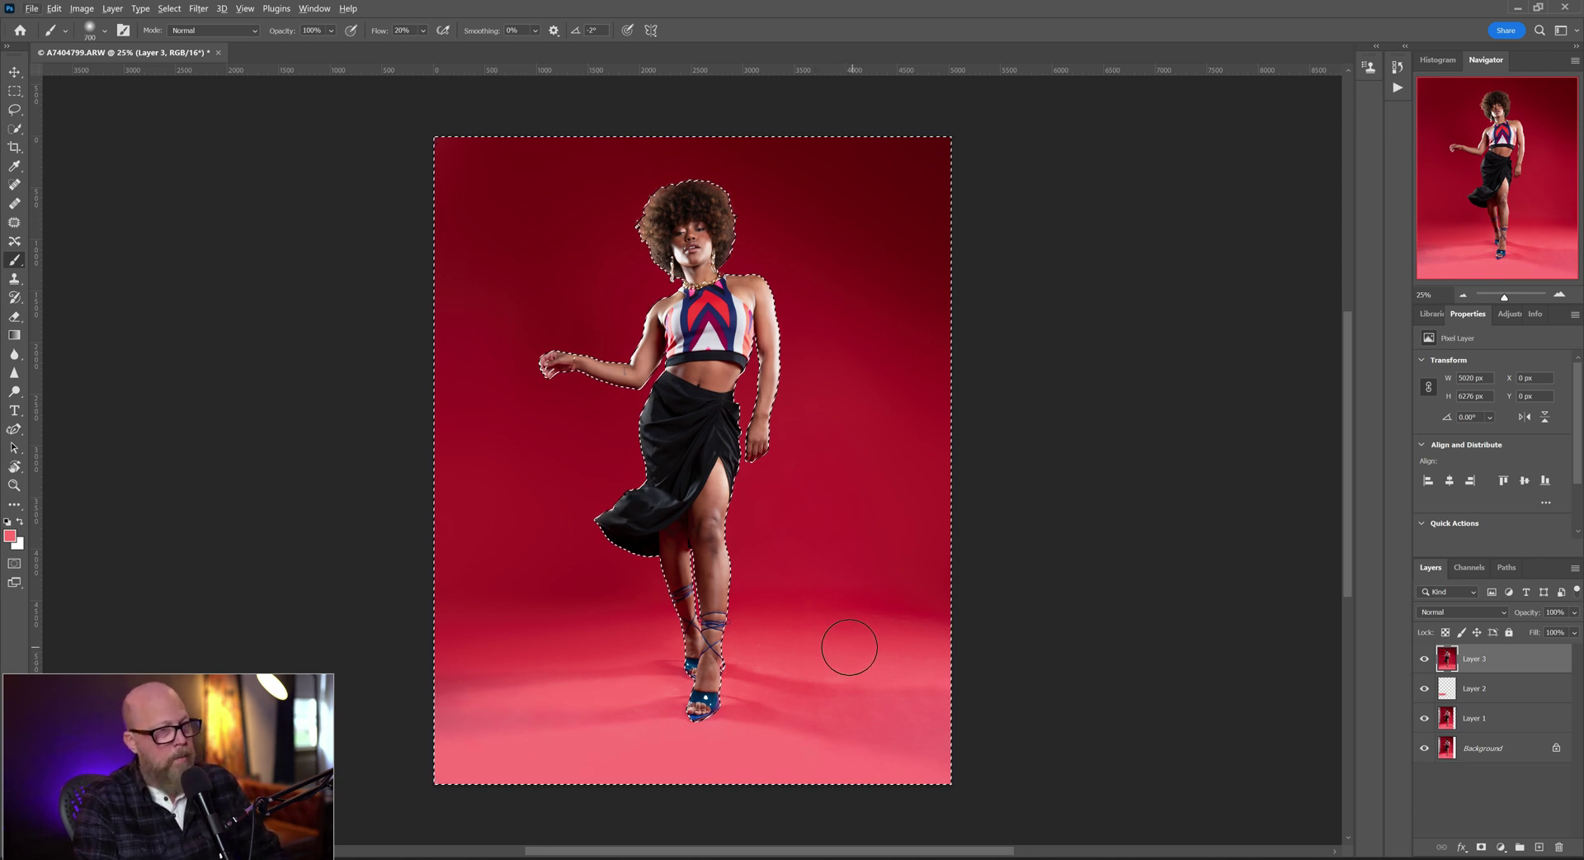
pyautogui.keyDown('alt'); pyautogui.click(837, 640); pyautogui.keyUp('alt')
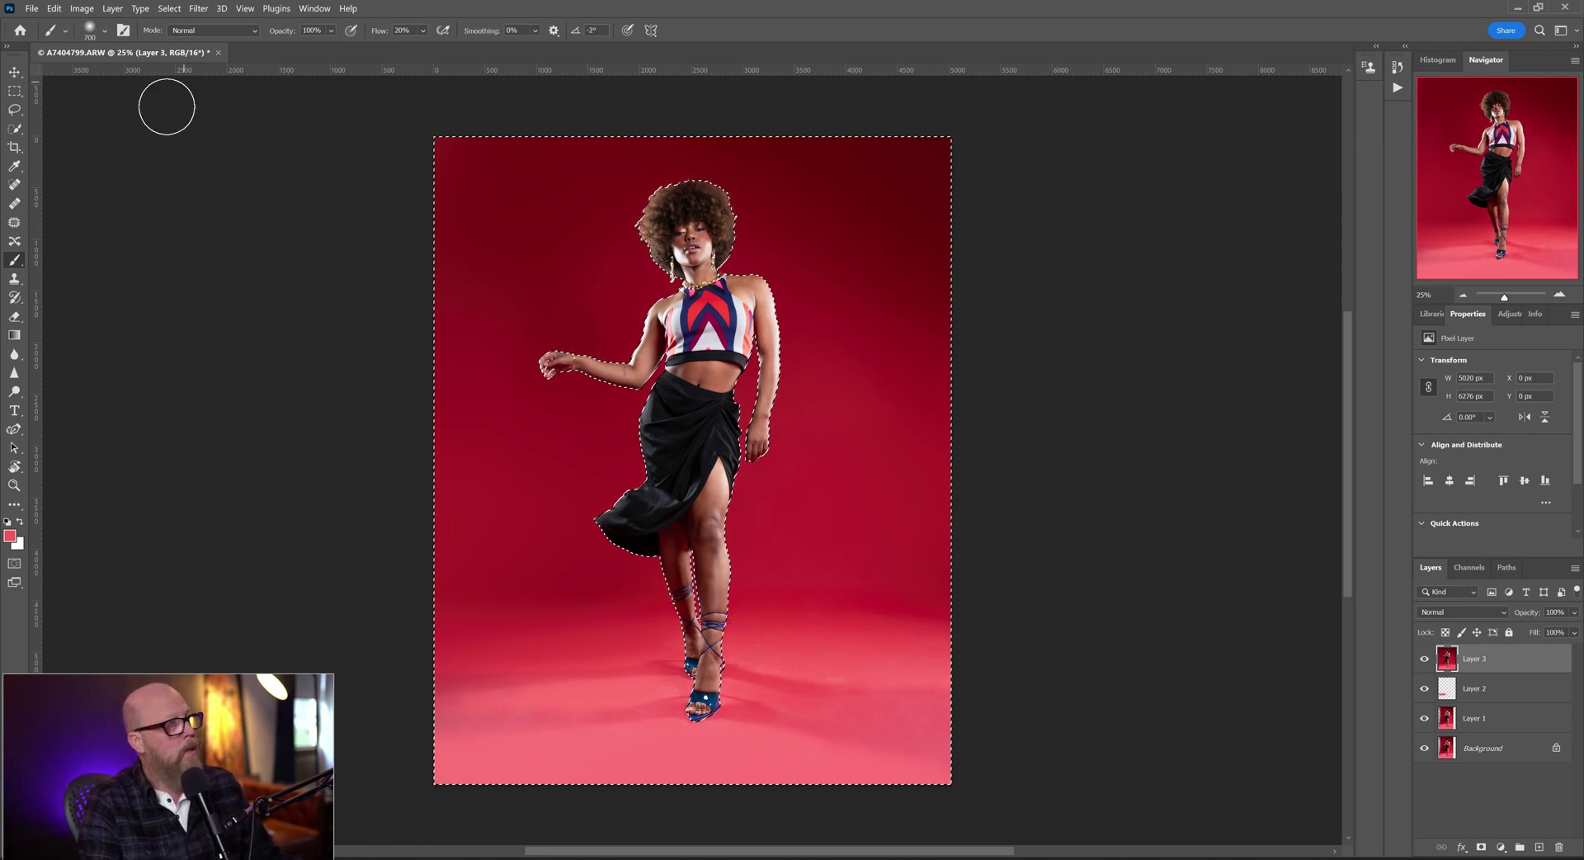
# - Deselect the backdrop and patch the uneven spots on the floor right of the shoes with the Patch tool
pyautogui.press('j')
pyautogui.moveTo(783, 716); pyautogui.dragTo(828, 694)
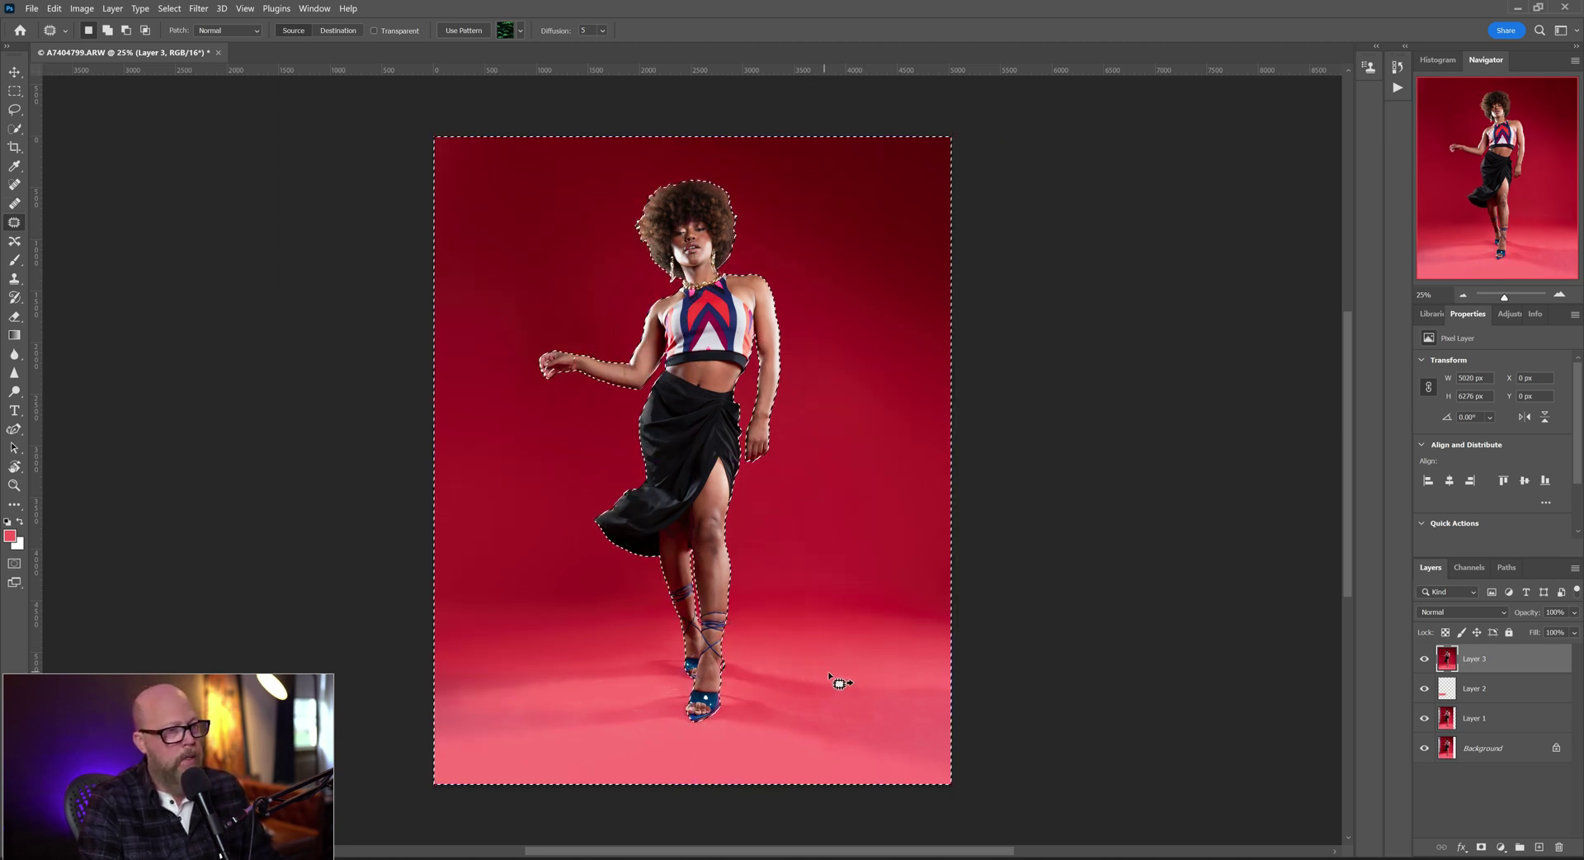
pyautogui.hotkey('ctrl', 'd')
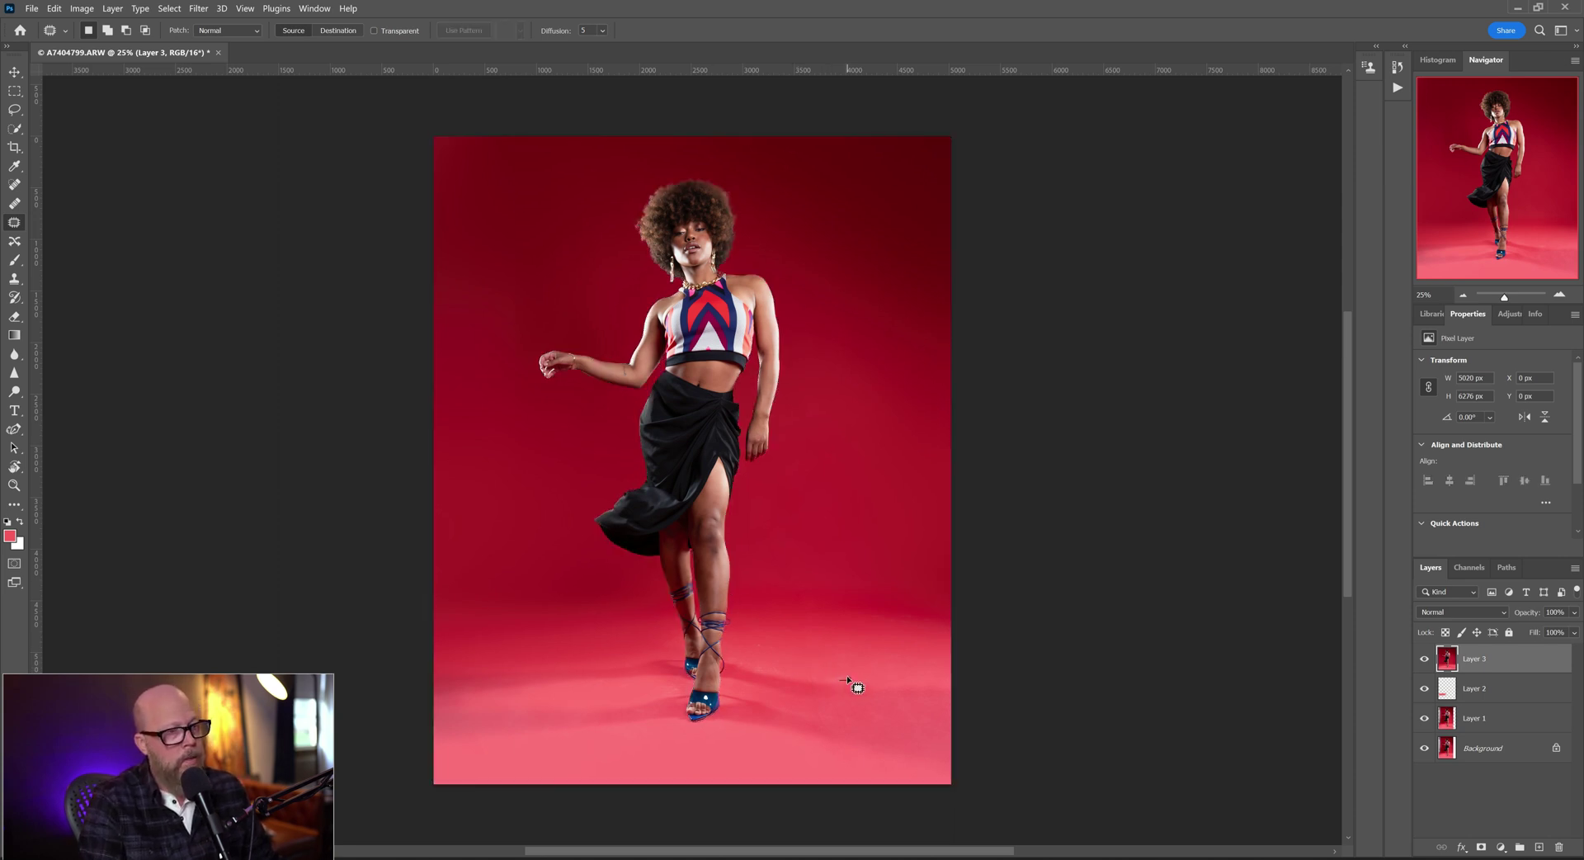
pyautogui.moveTo(825, 673); pyautogui.dragTo(848, 665)
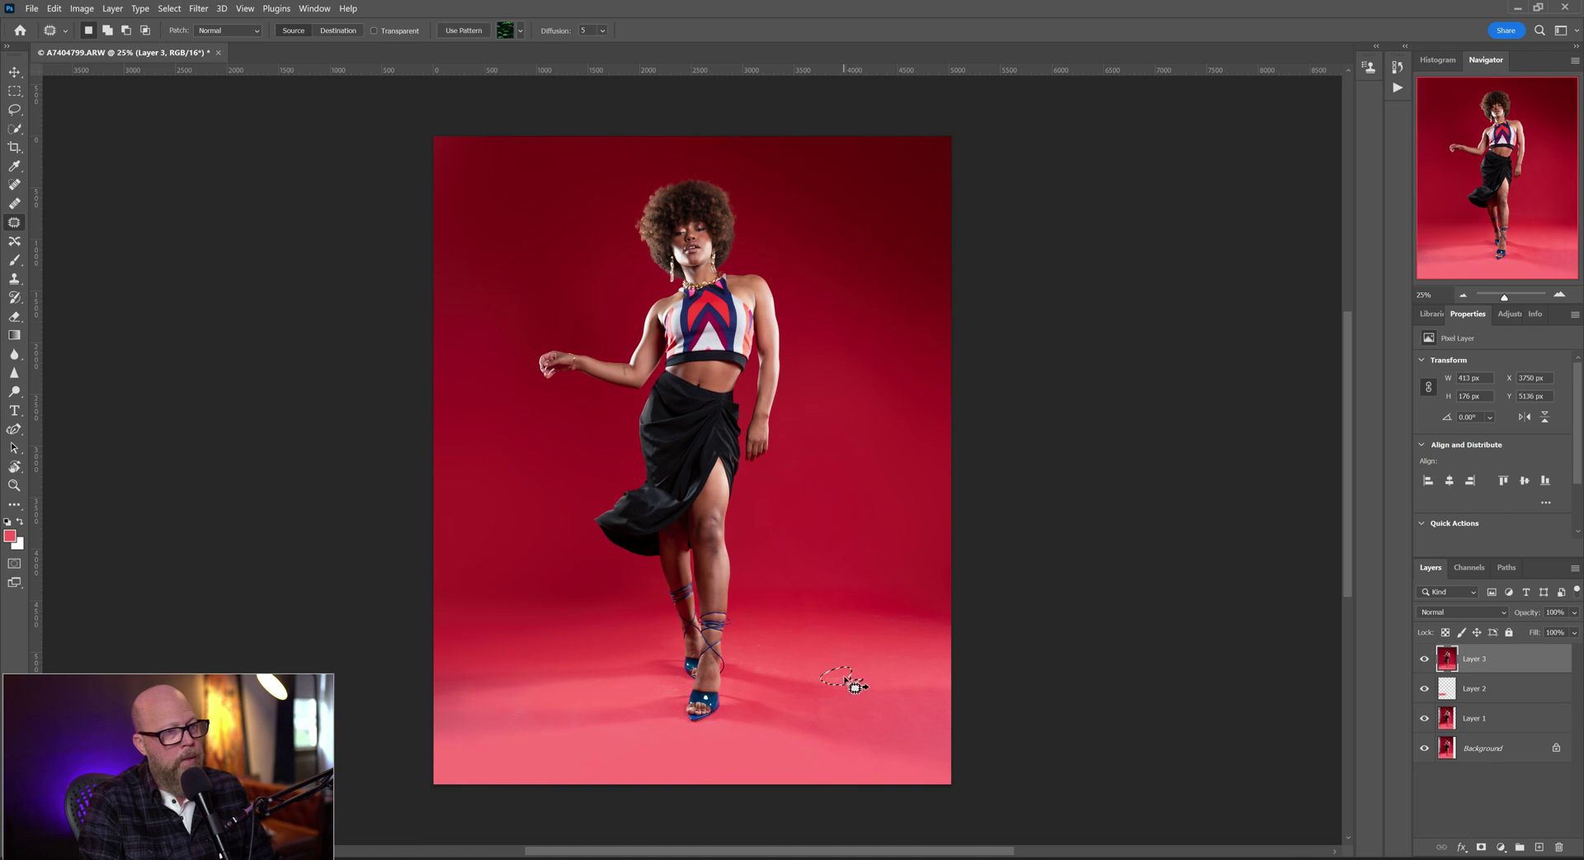
pyautogui.hotkey('ctrl', 'd')
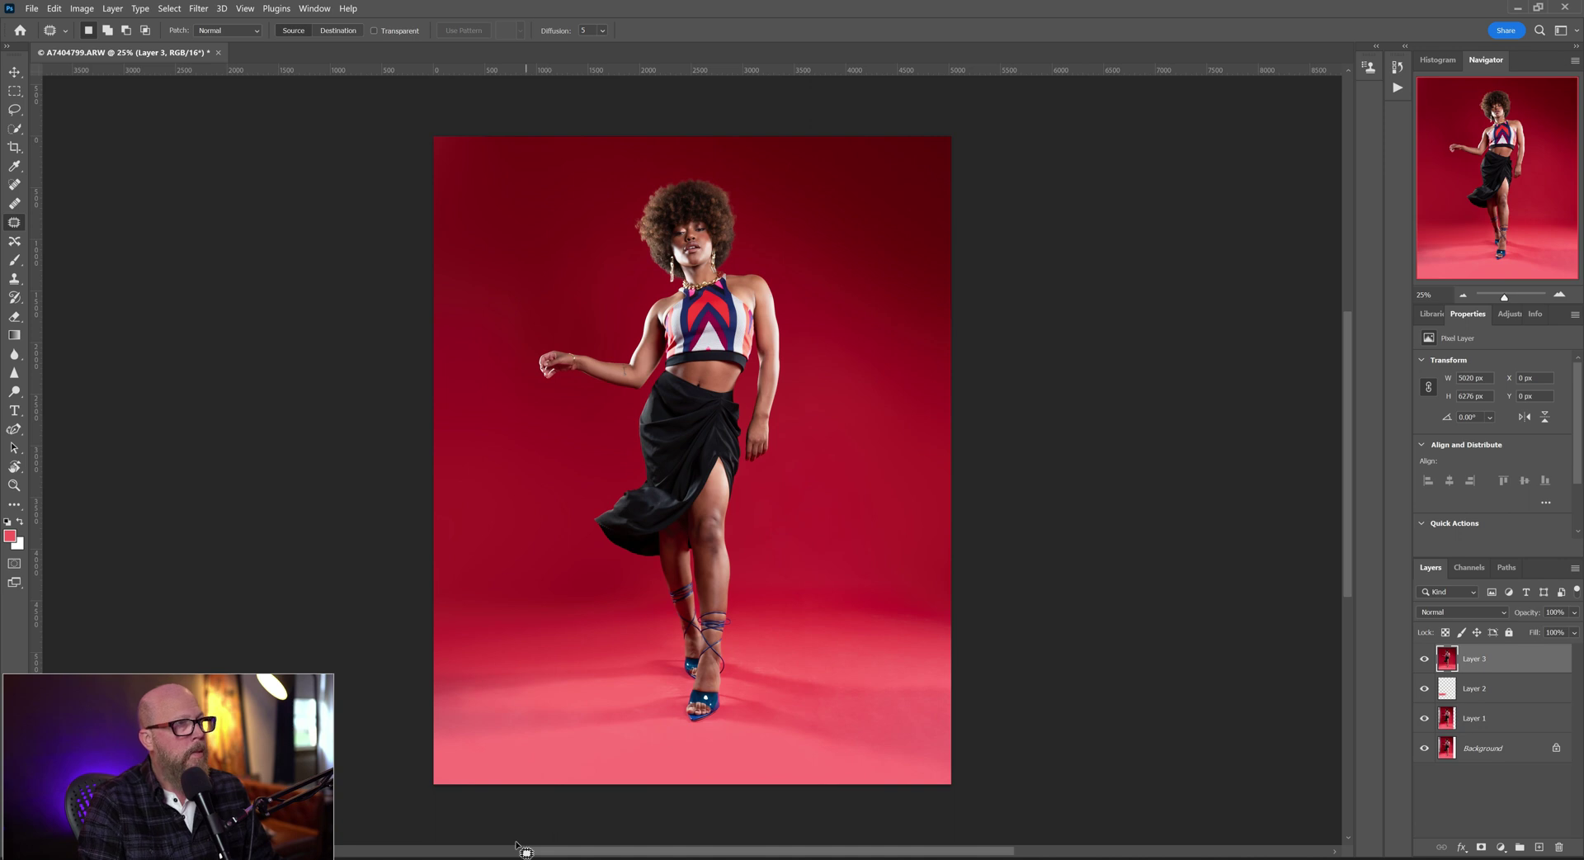
pyautogui.moveTo(741, 679); pyautogui.dragTo(792, 676)
pyautogui.hotkey('ctrl', 'd')
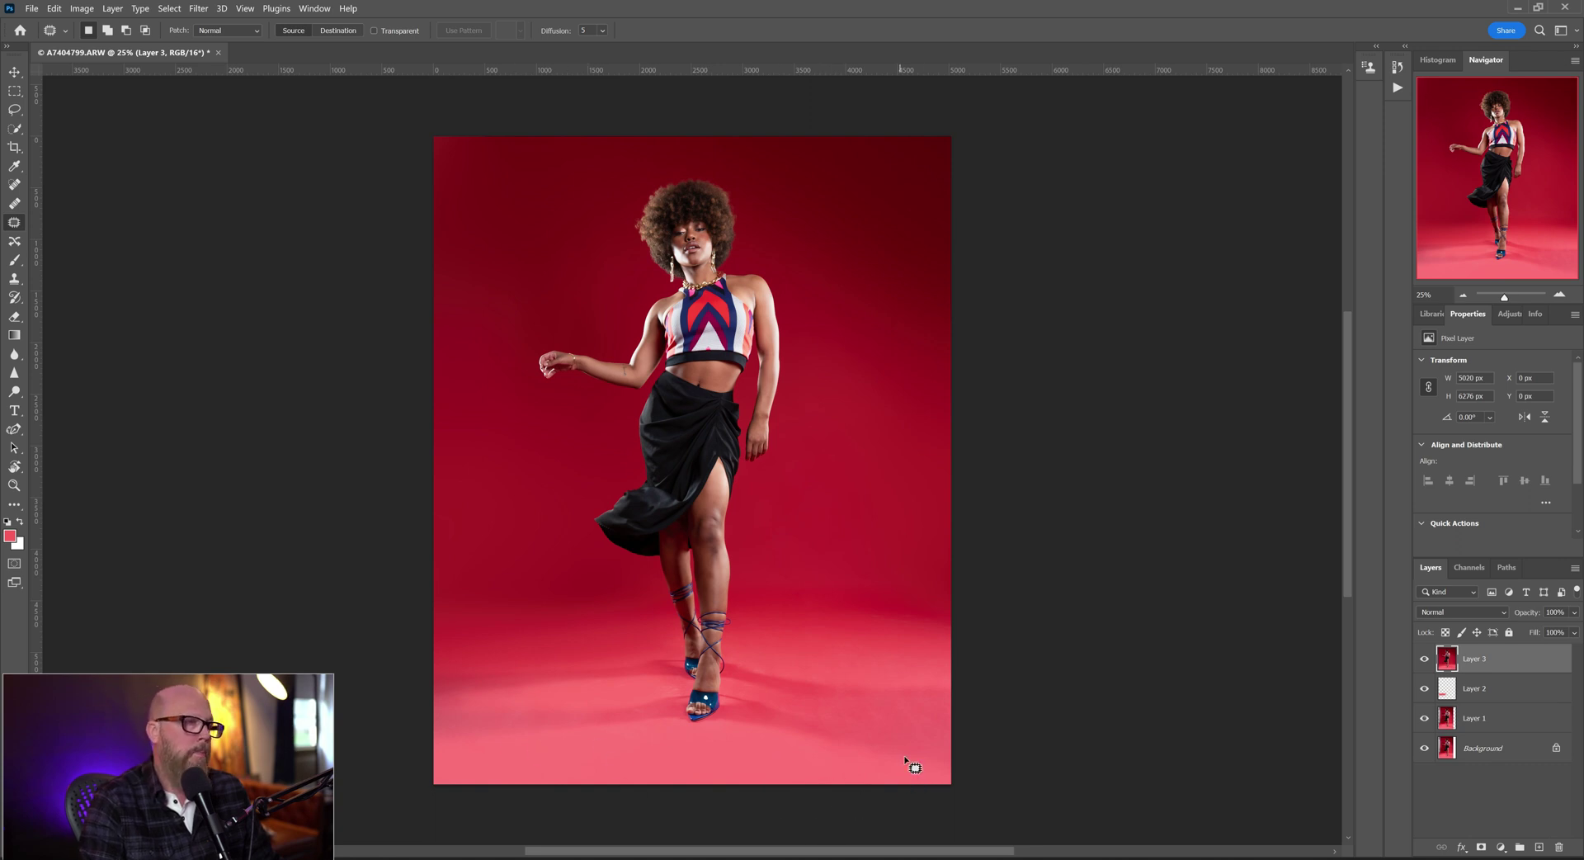
# - Blend the upper-left backdrop with dark red sampled there, using a soft brush enlarged to 2600 px
pyautogui.click(14, 259)
pyautogui.press(']')
pyautogui.press(']')
pyautogui.press(']')
pyautogui.press(']')
pyautogui.press(']')
pyautogui.press(']')
pyautogui.press(']')
pyautogui.press(']')
pyautogui.press(']')
pyautogui.press(']')
pyautogui.press(']')
pyautogui.press(']')
pyautogui.press(']')
pyautogui.press(']')
pyautogui.press(']')
pyautogui.press(']')
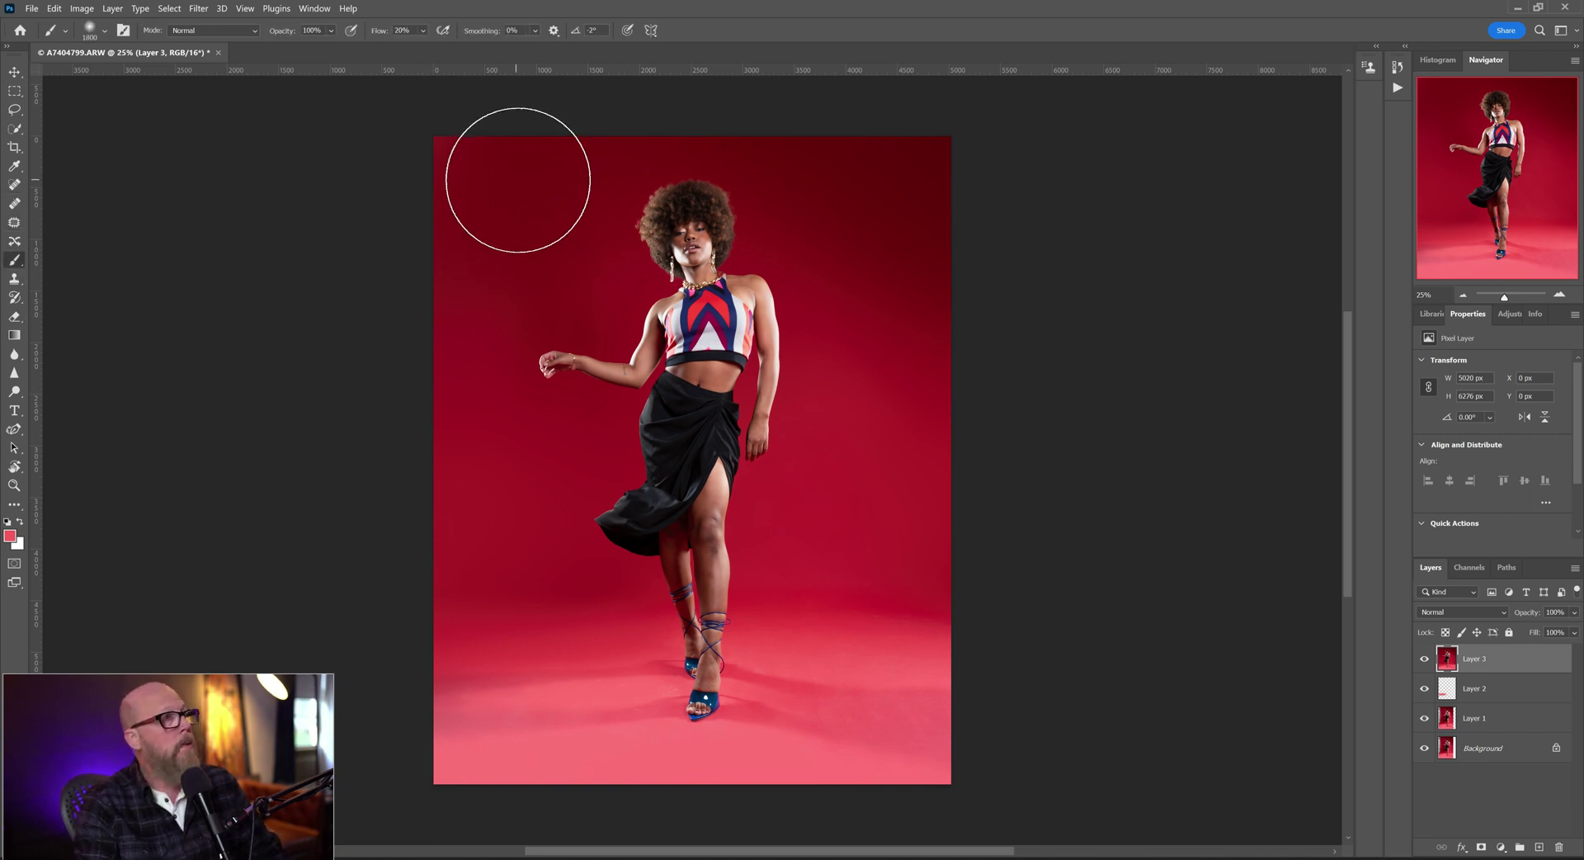
pyautogui.keyDown('alt'); pyautogui.click(508, 186); pyautogui.keyUp('alt')
pyautogui.press(']')
pyautogui.press(']')
pyautogui.press(']')
pyautogui.press(']')
pyautogui.press(']')
pyautogui.press(']')
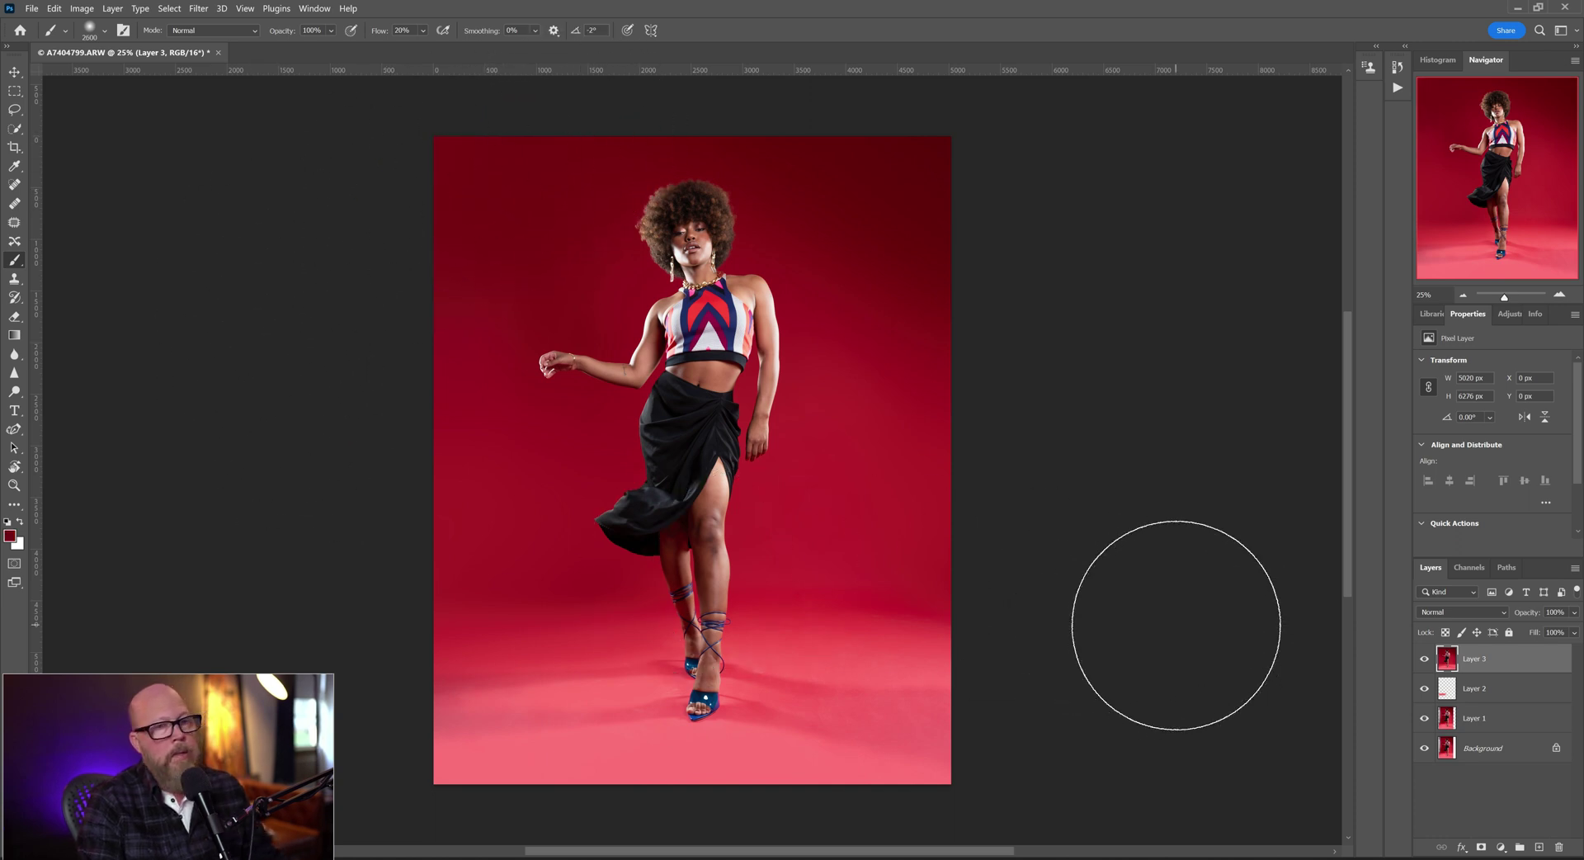
# - Group Layer 1, Layer 2 and Layer 3, and hide and show the group to compare before and after
pyautogui.keyDown('shift'); pyautogui.click(1481, 722); pyautogui.keyUp('shift')
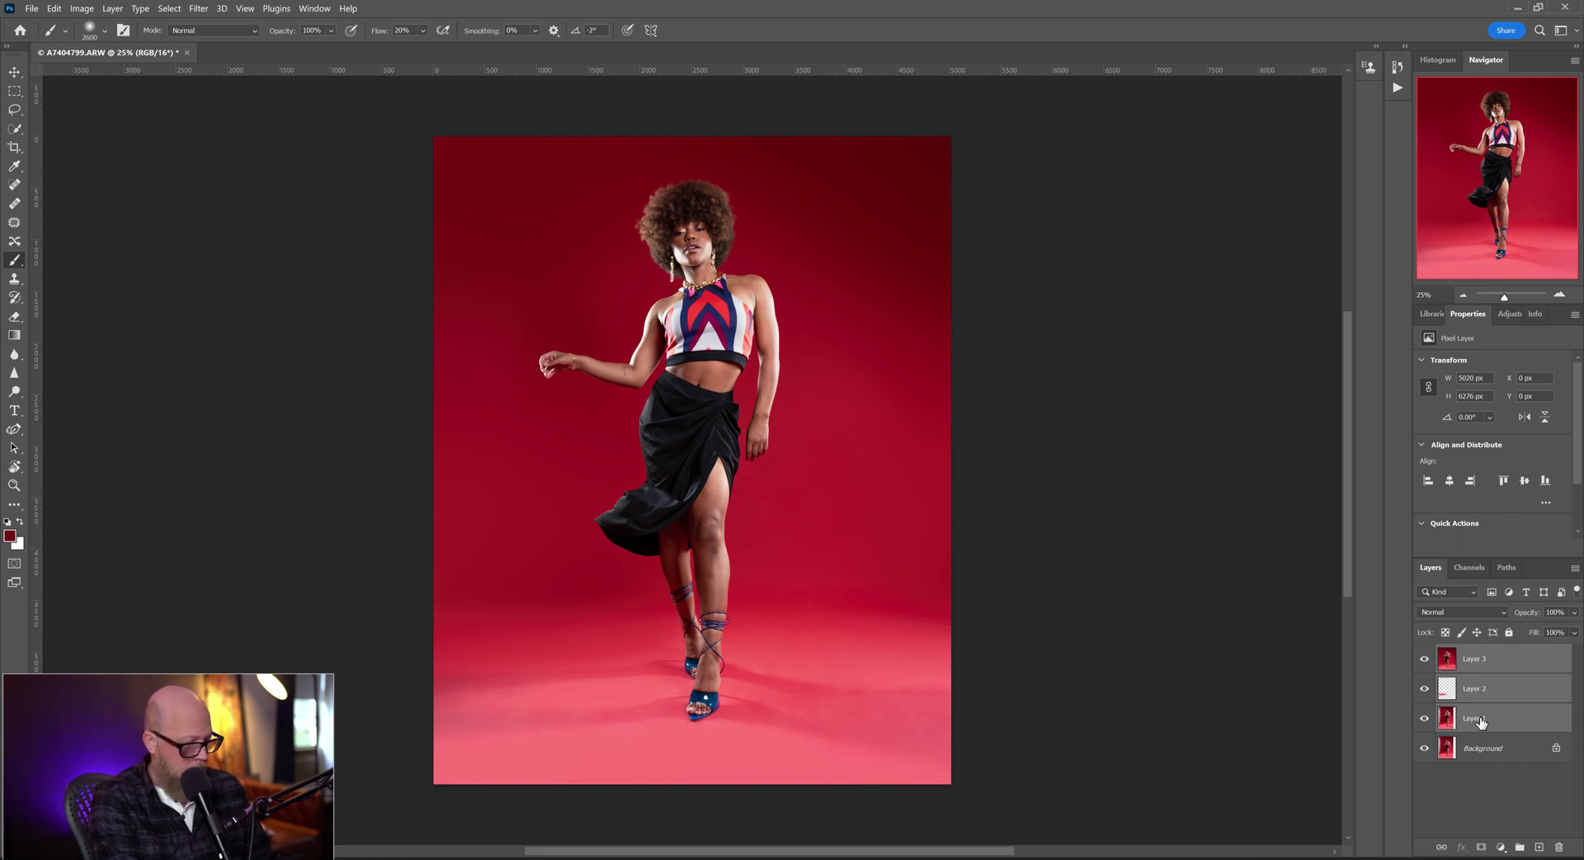
pyautogui.hotkey('ctrl', 'g')
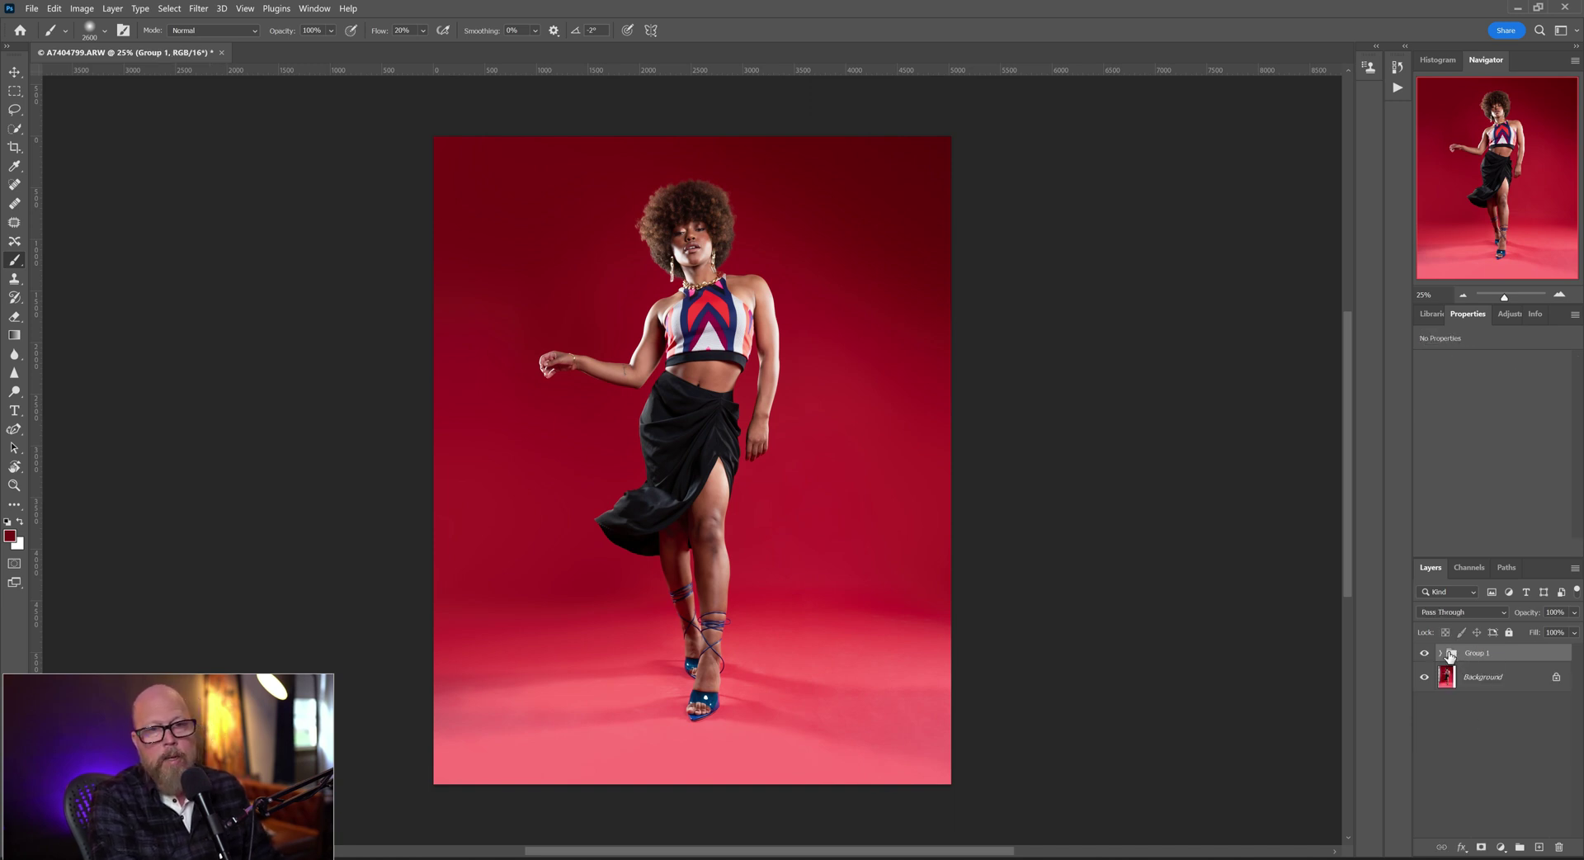
pyautogui.click(1424, 653)
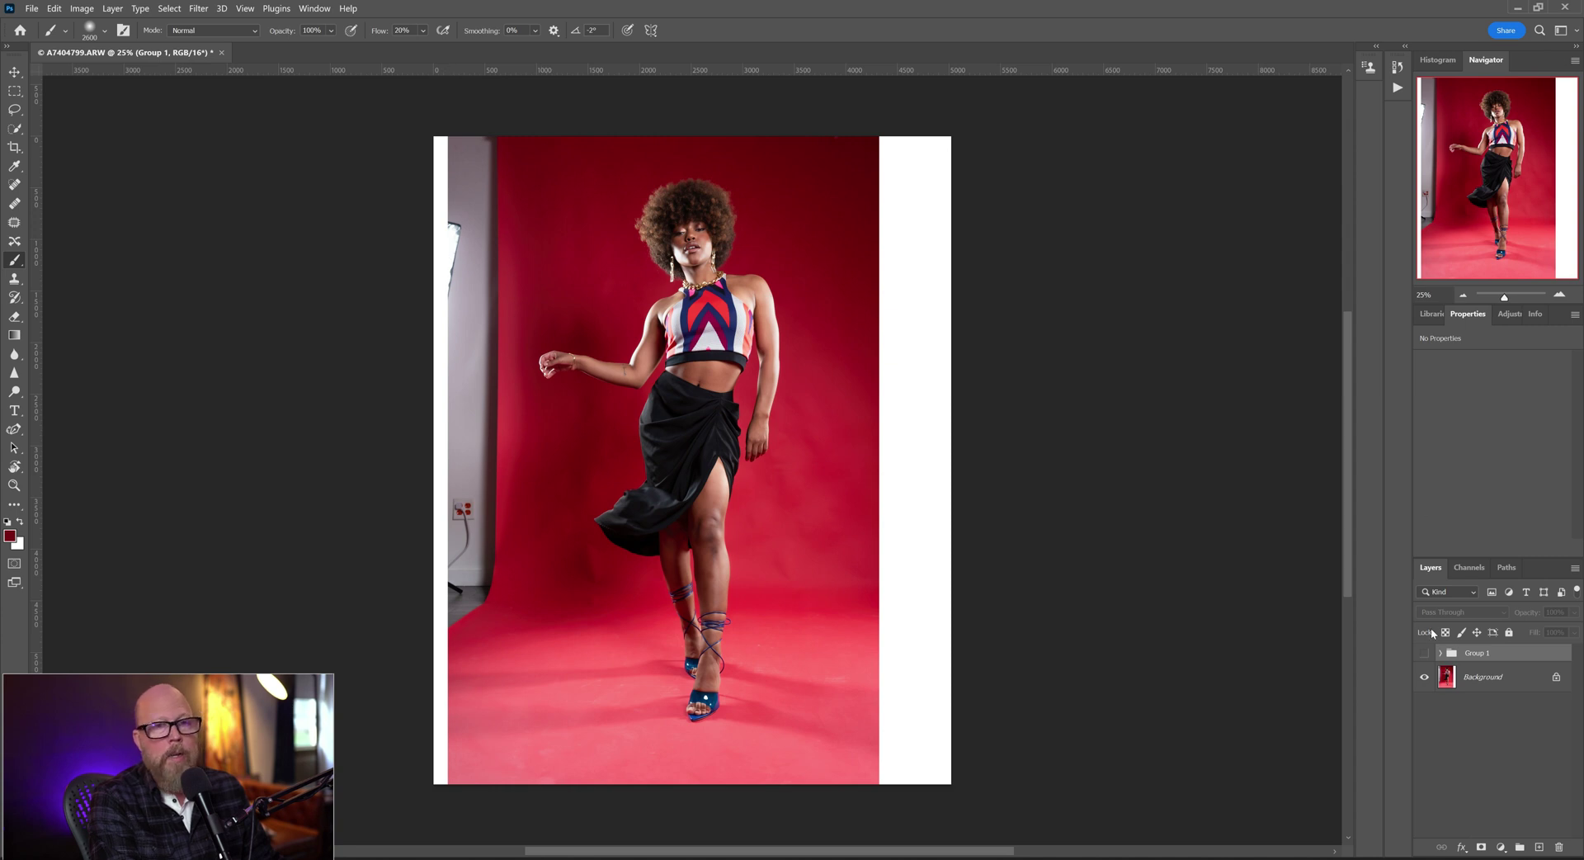
pyautogui.click(1428, 654)
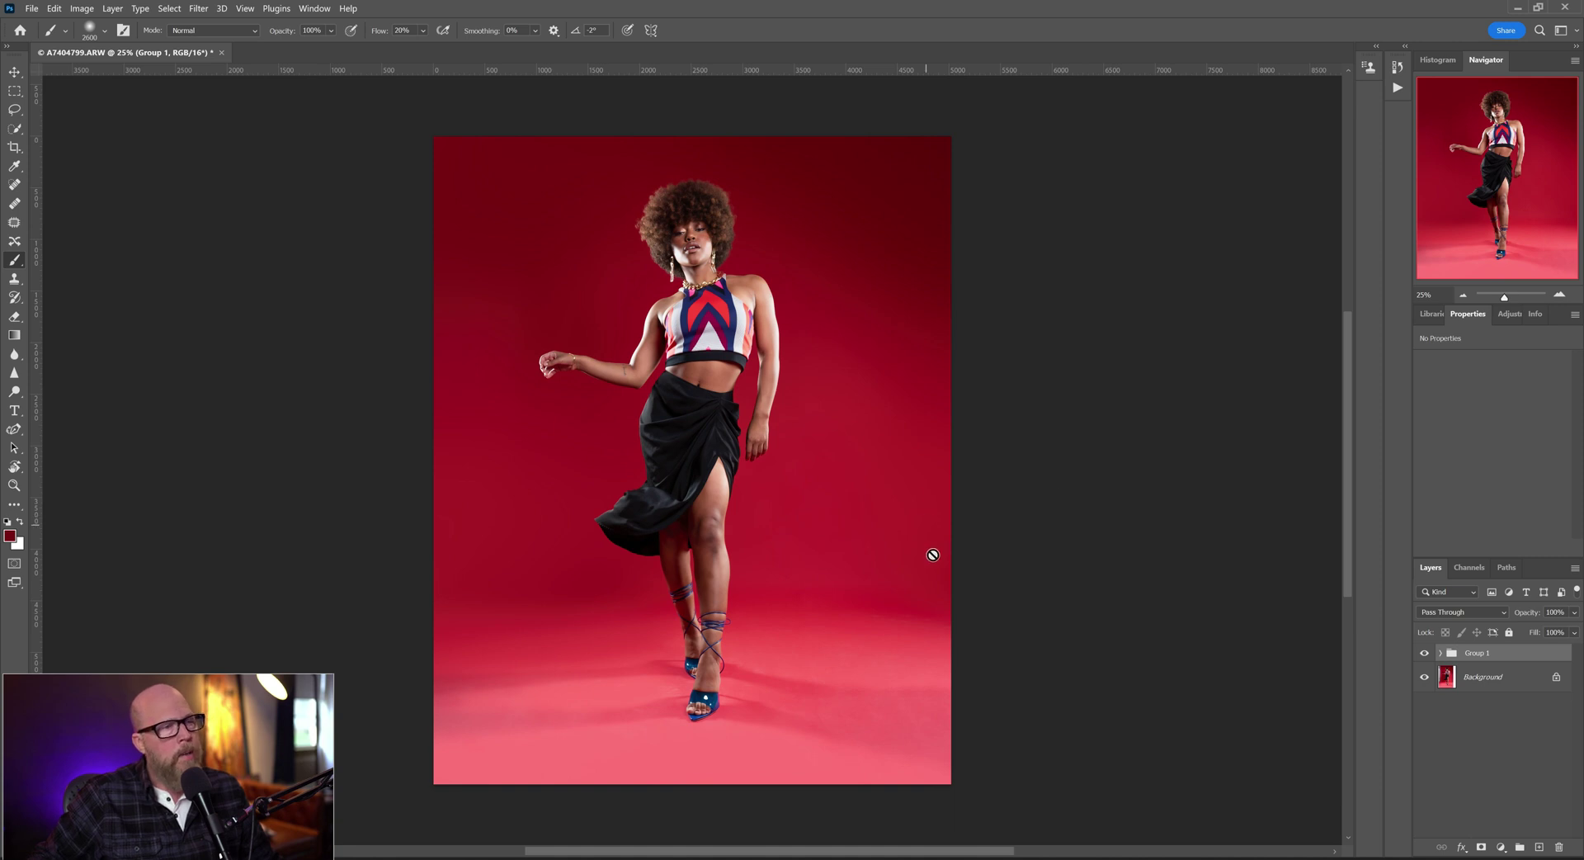
# - Expand Group 1, compare the image with the group hidden and shown, and make Layer 3 active
pyautogui.click(1440, 653)
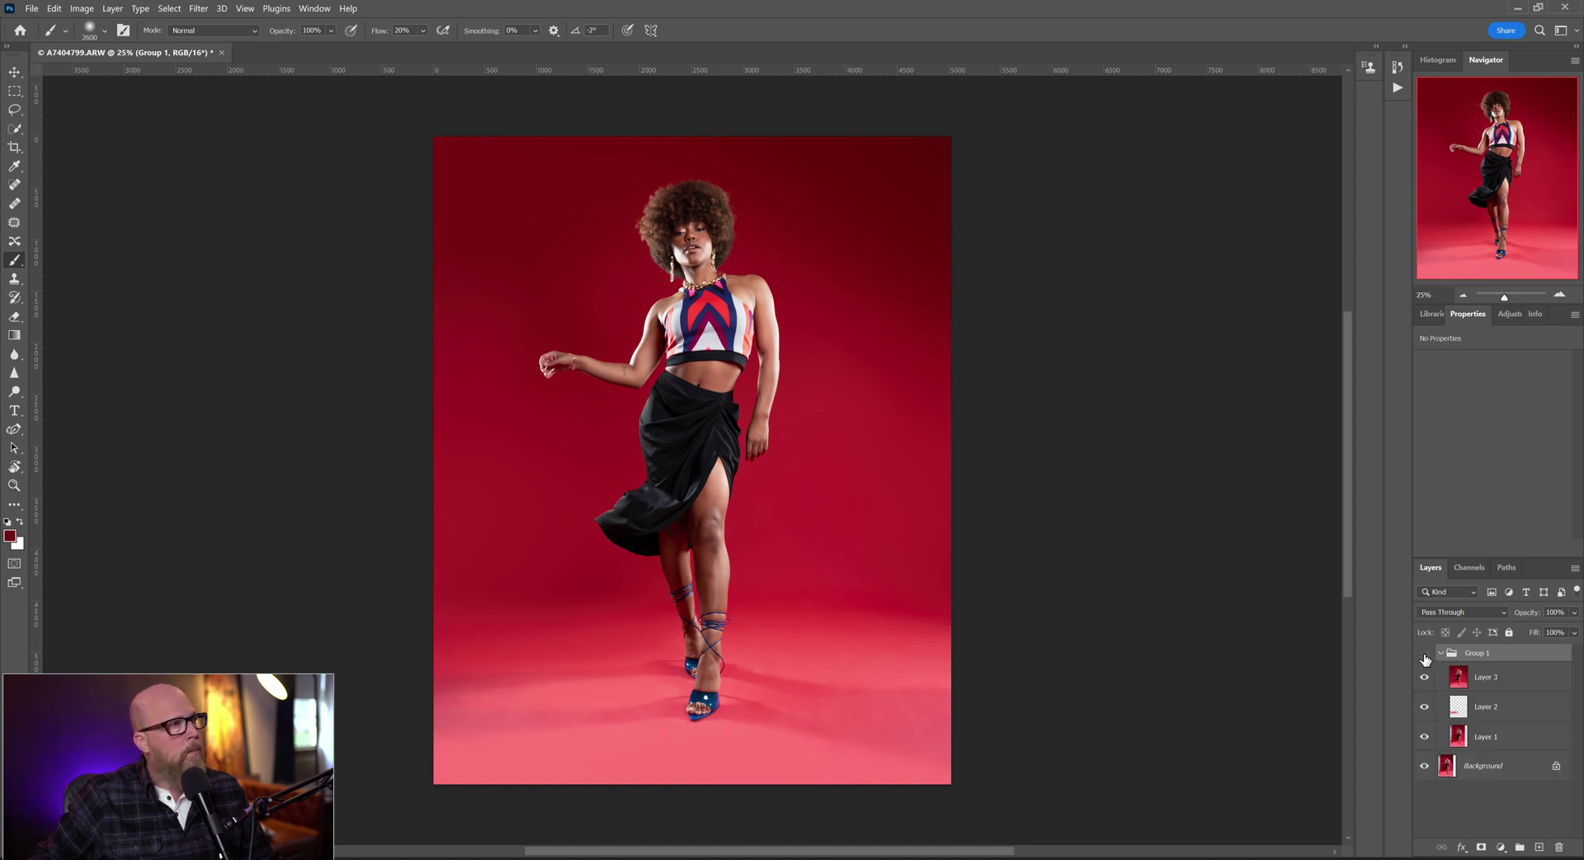
pyautogui.click(1424, 653)
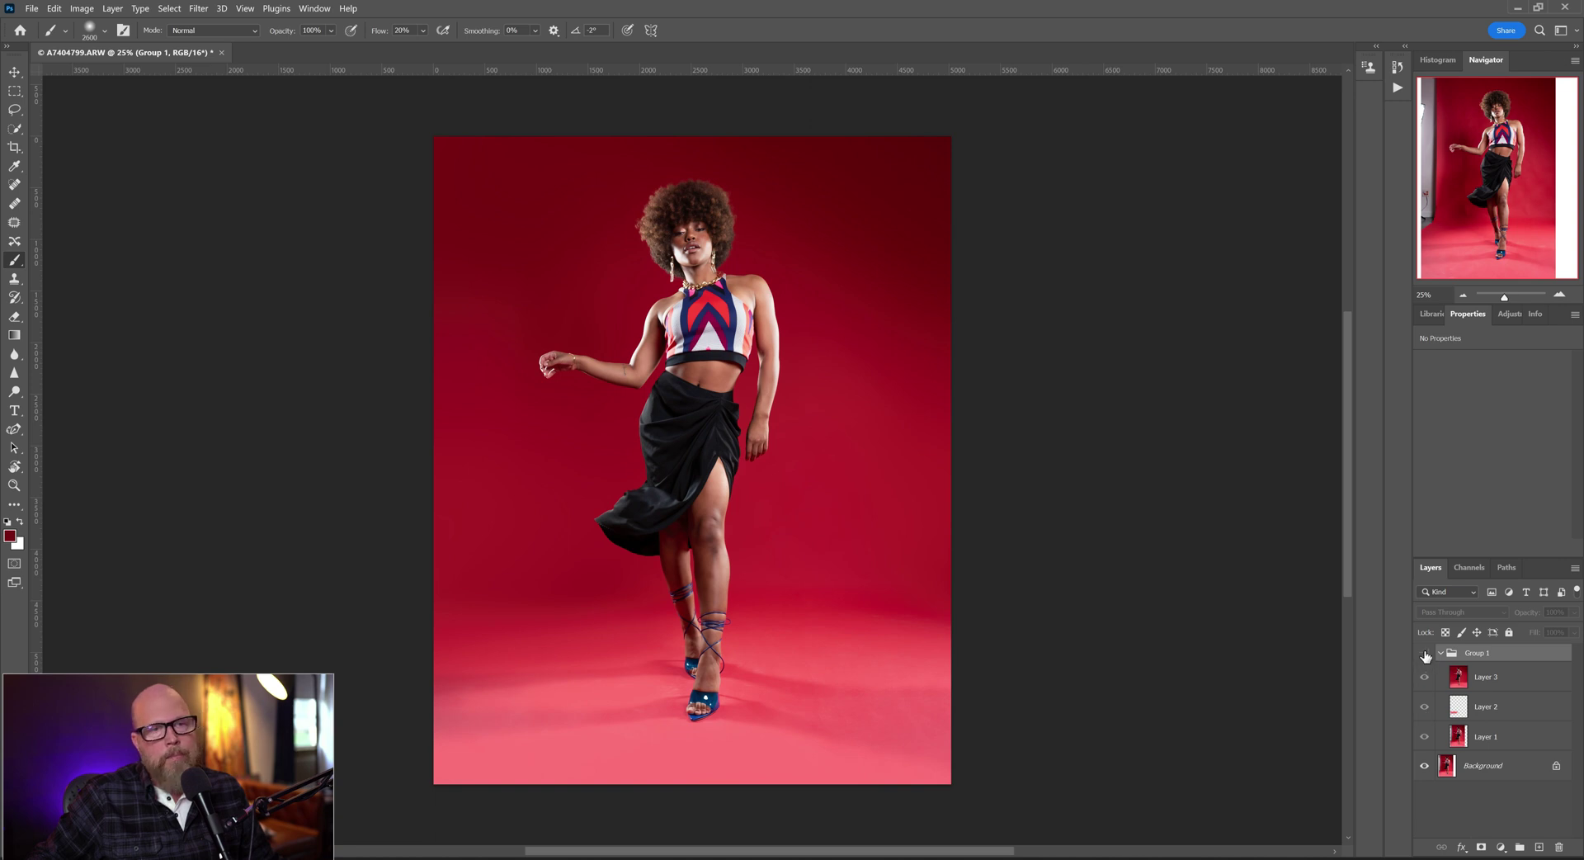
pyautogui.click(1424, 654)
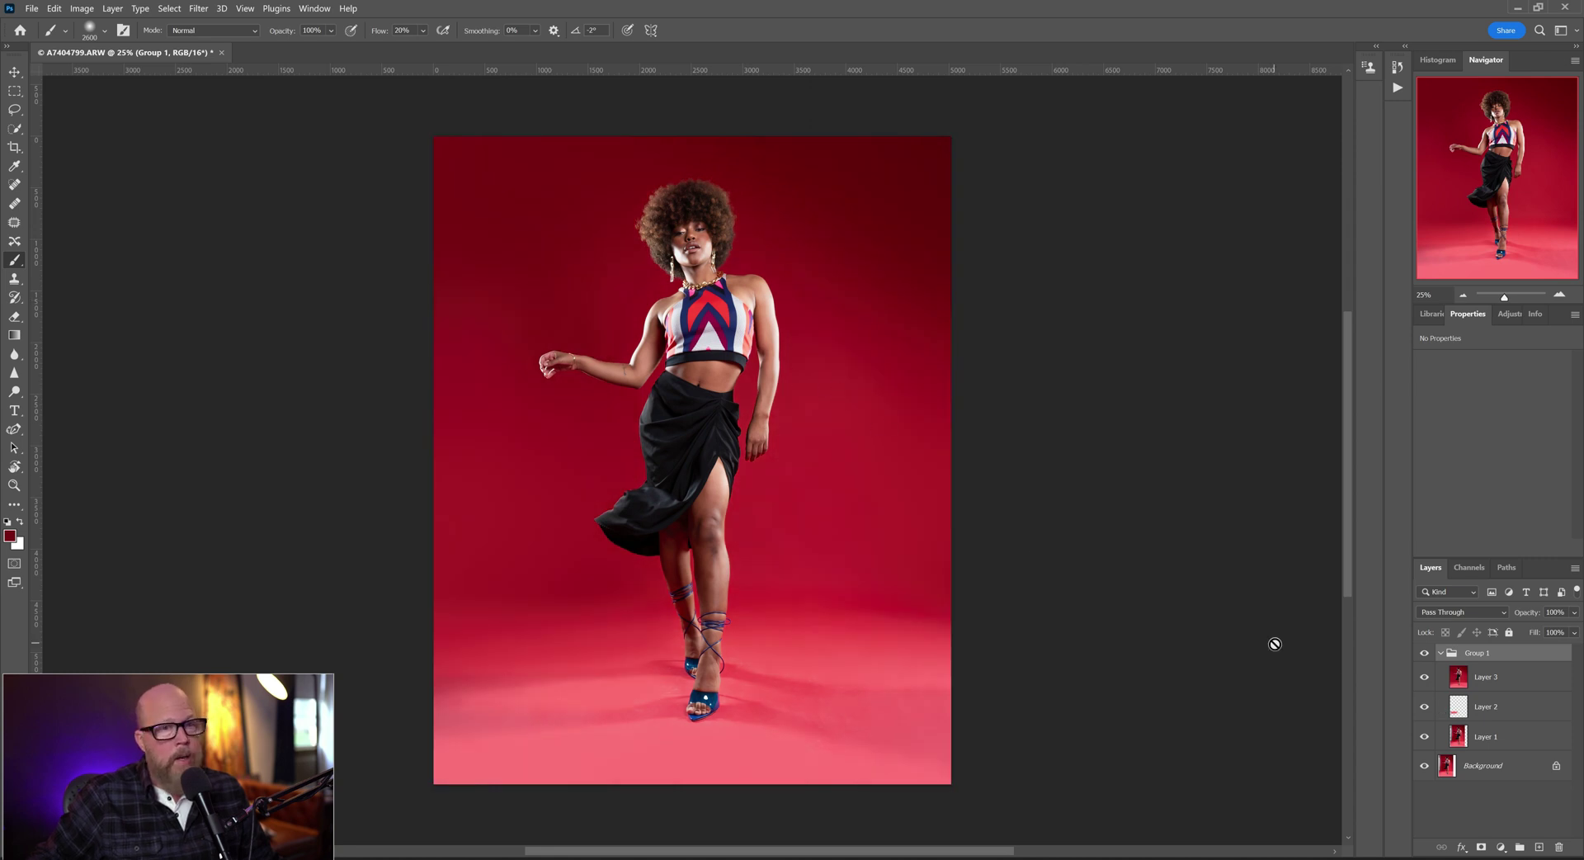
pyautogui.click(1519, 678)
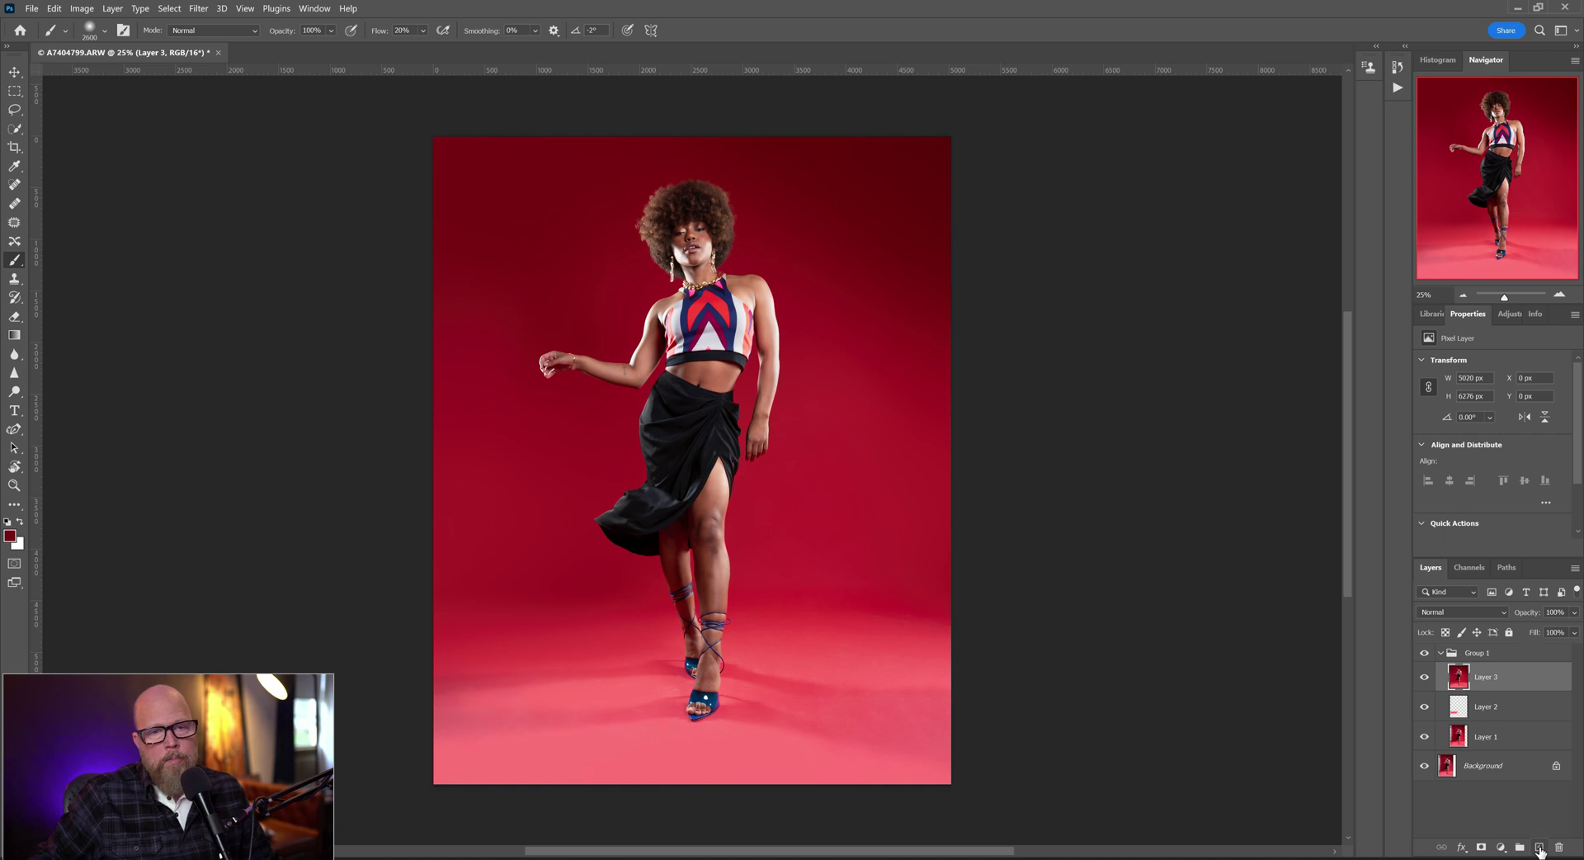
# - Add an empty layer above Layer 3 inside Group 1, and make Layer 3 active again
pyautogui.click(1538, 847)
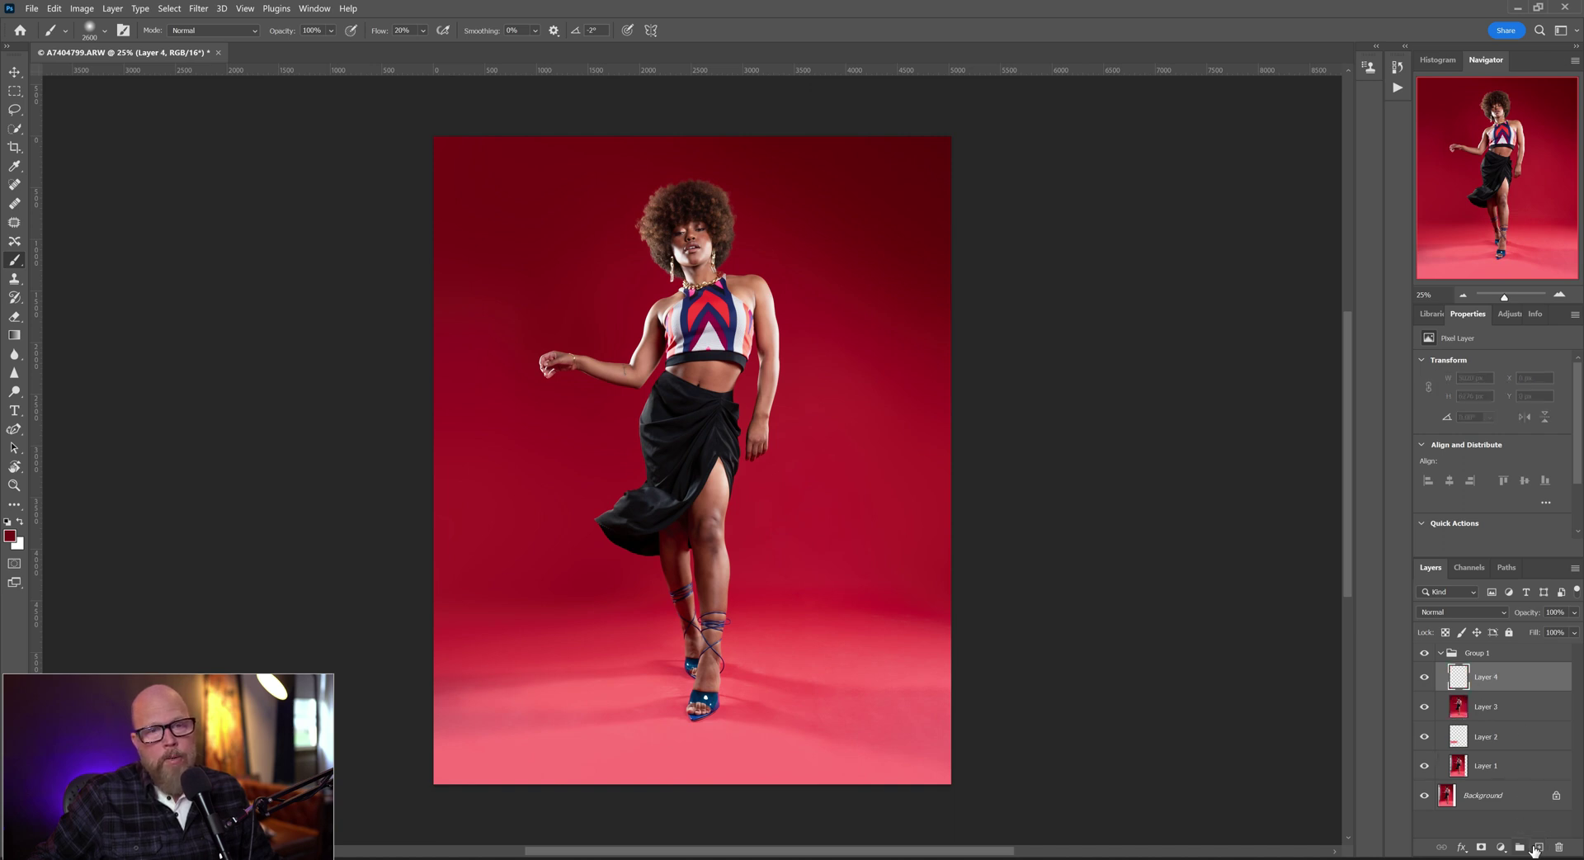
pyautogui.click(1456, 708)
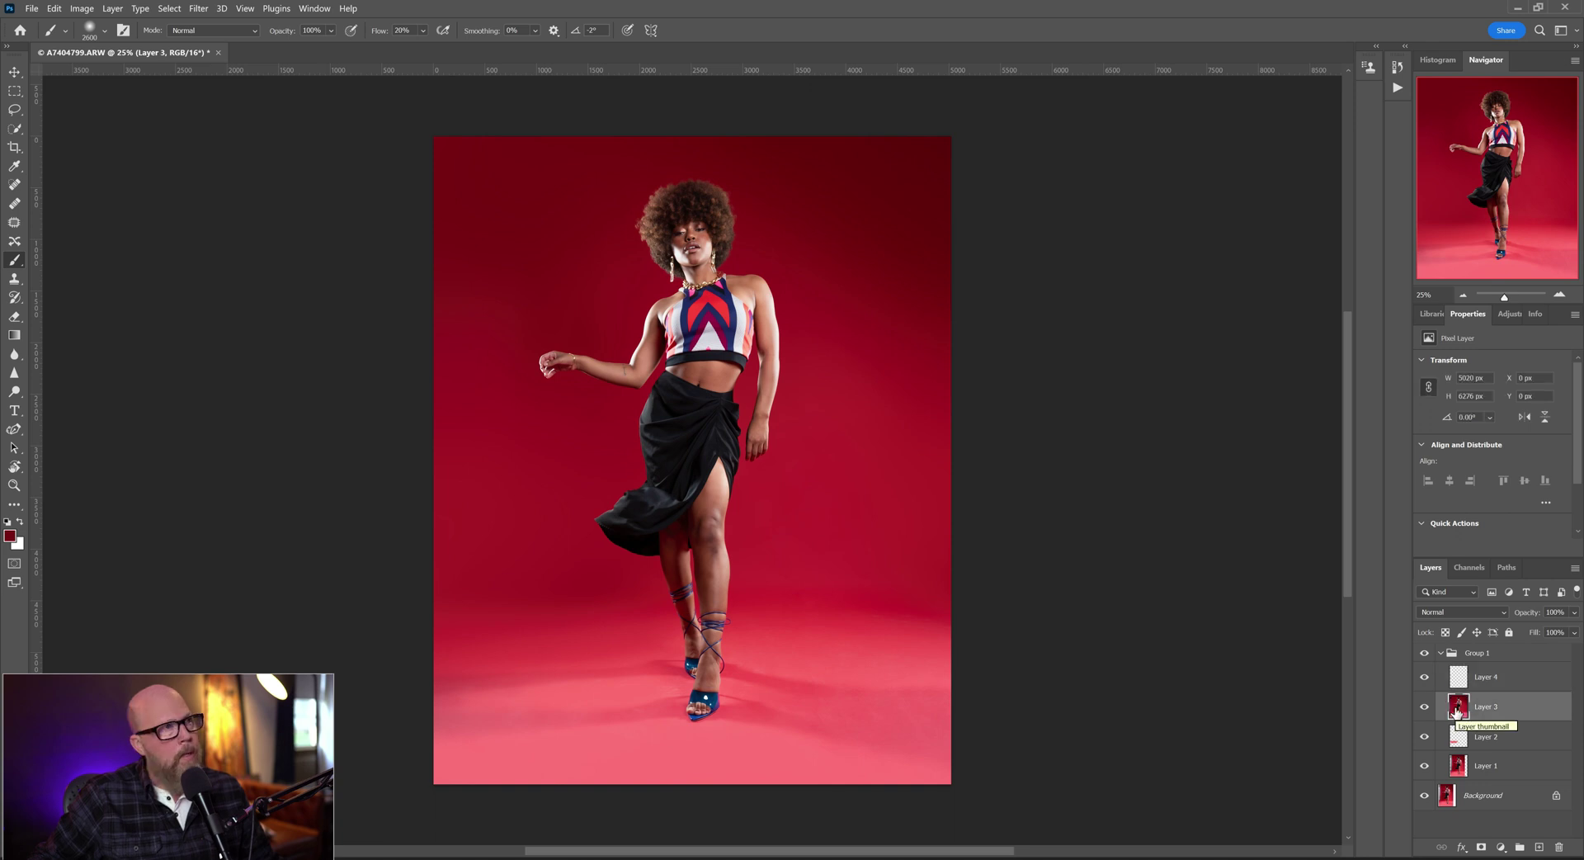
pyautogui.rightClick(1456, 709)
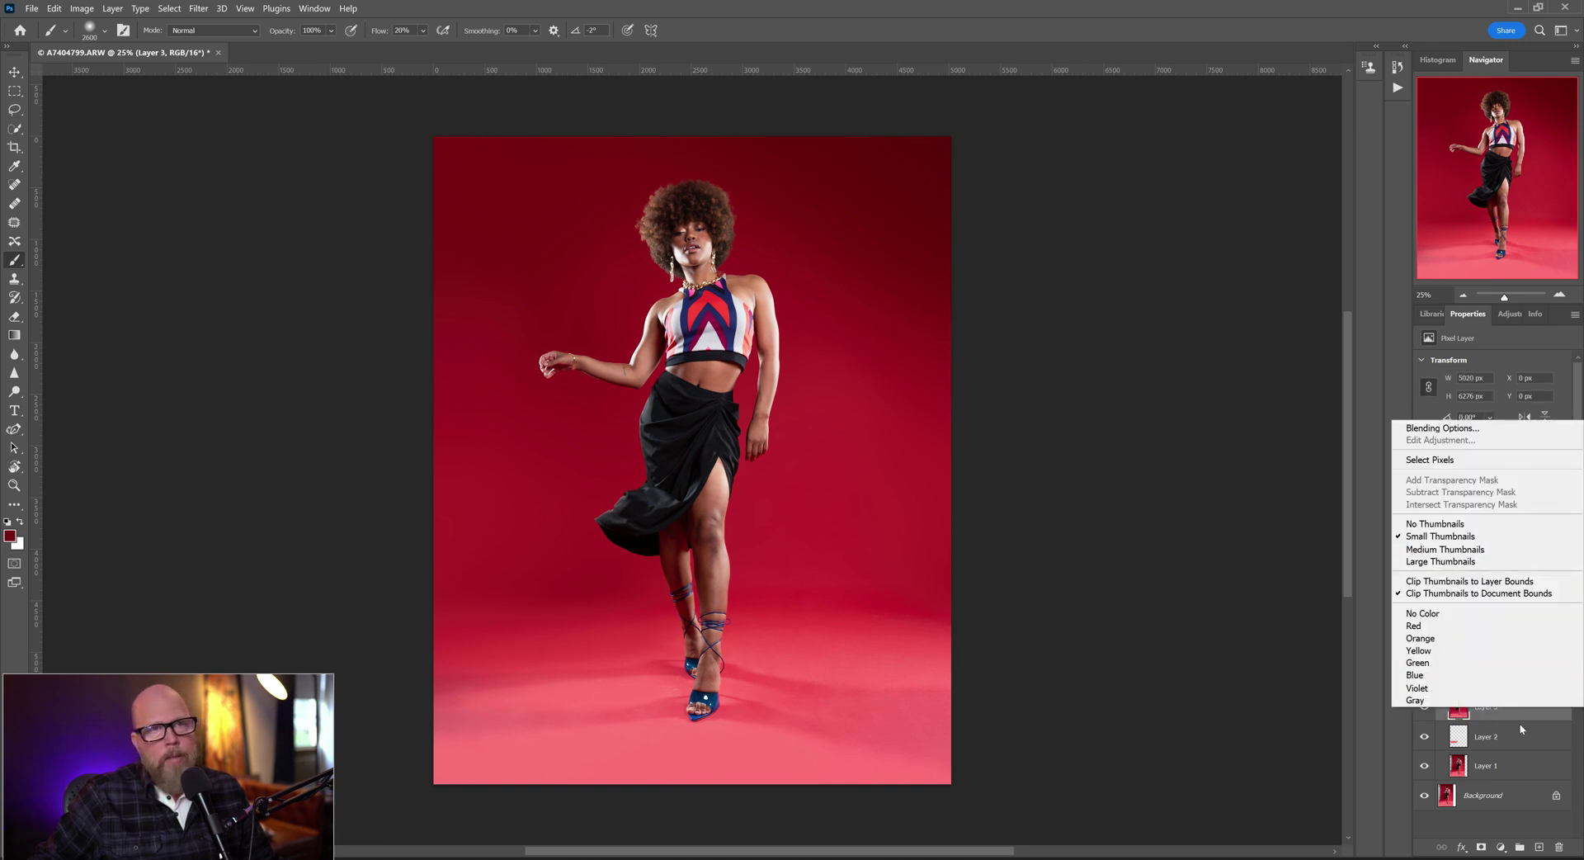
pyautogui.click(1501, 714)
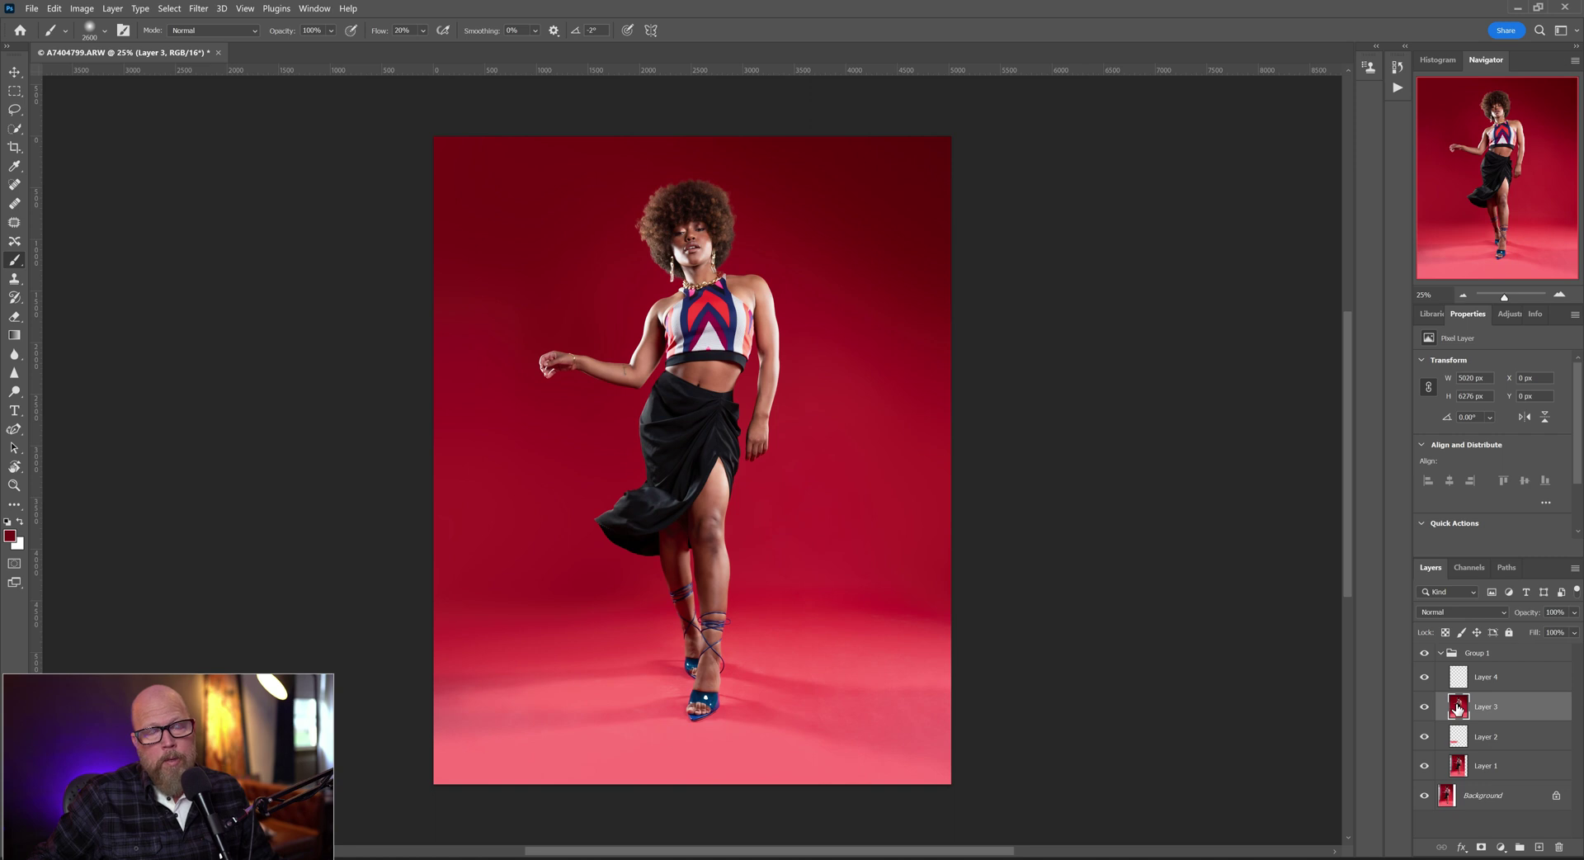
pyautogui.rightClick(1456, 707)
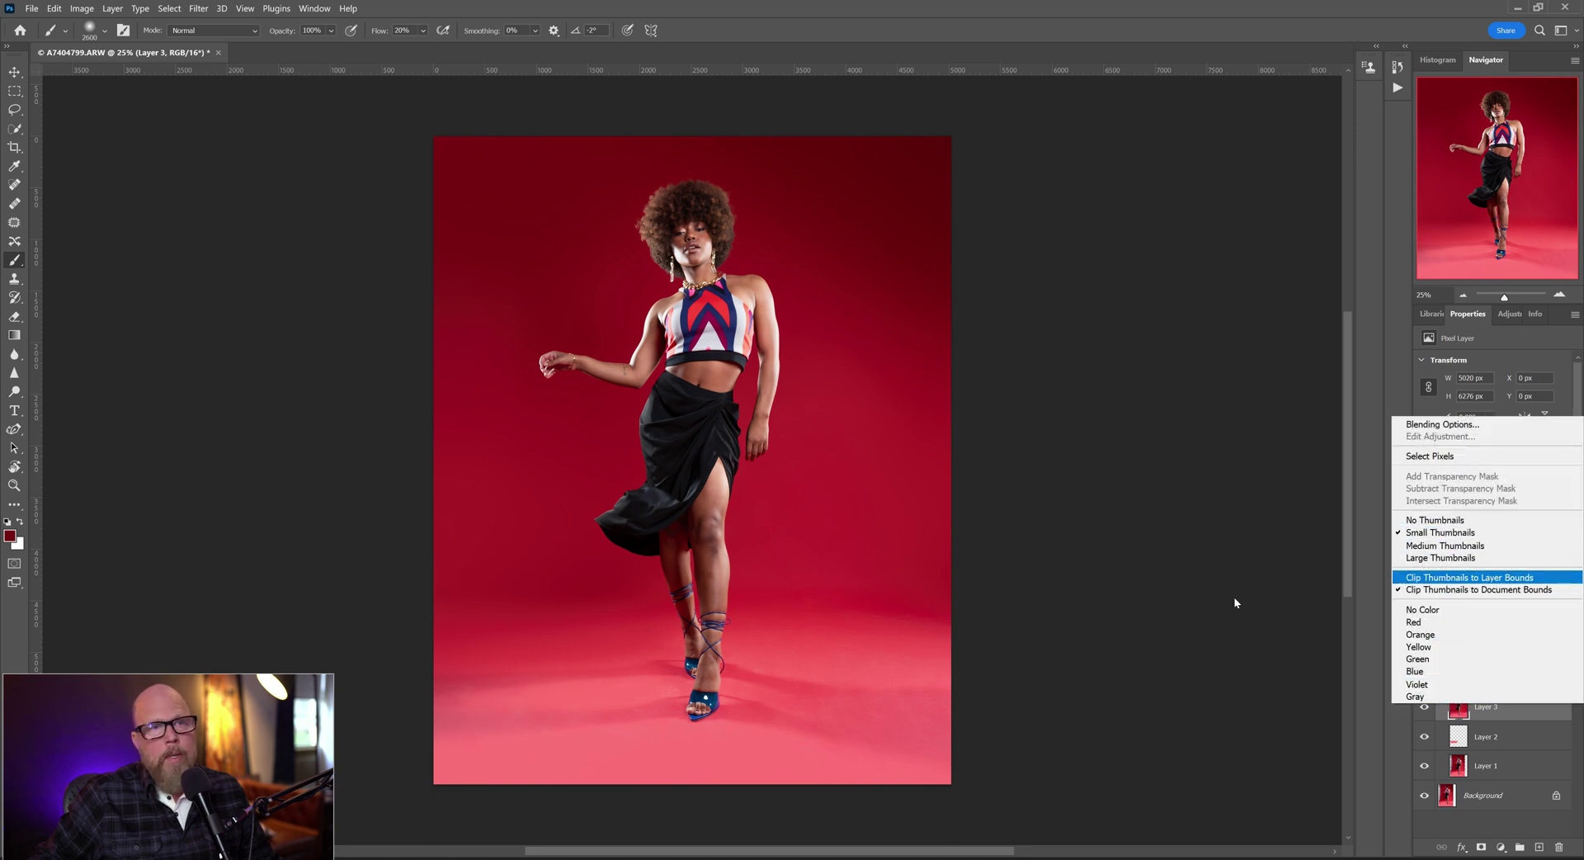
# - Select the model with Select Subject, and invert the selection so that it covers the backdrop
pyautogui.click(14, 128)
pyautogui.press('w')
pyautogui.click(410, 32)
pyautogui.rightClick(701, 316)
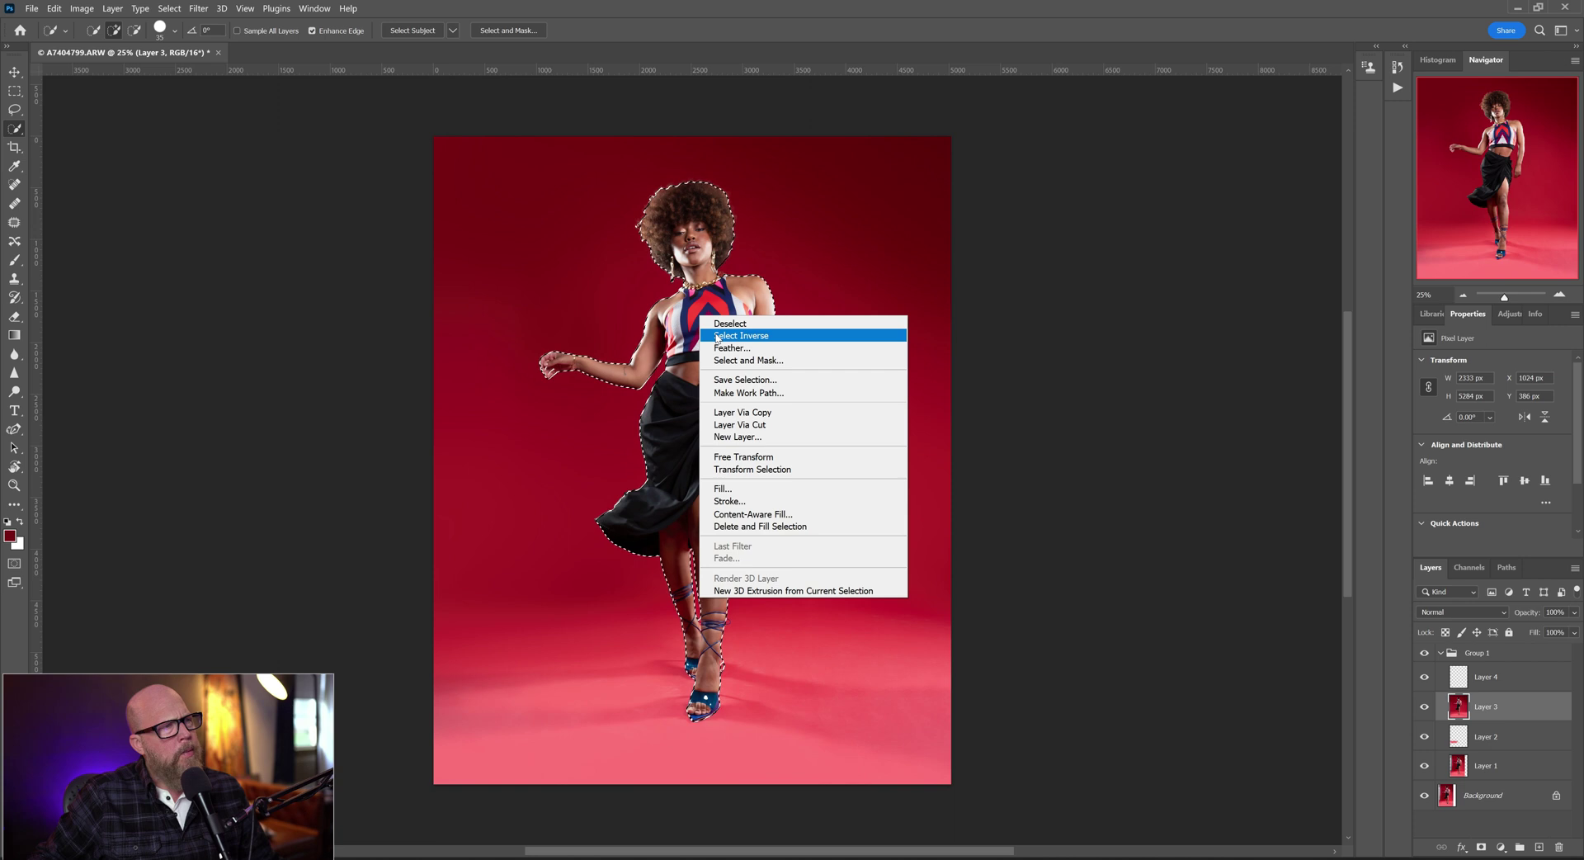
pyautogui.click(725, 336)
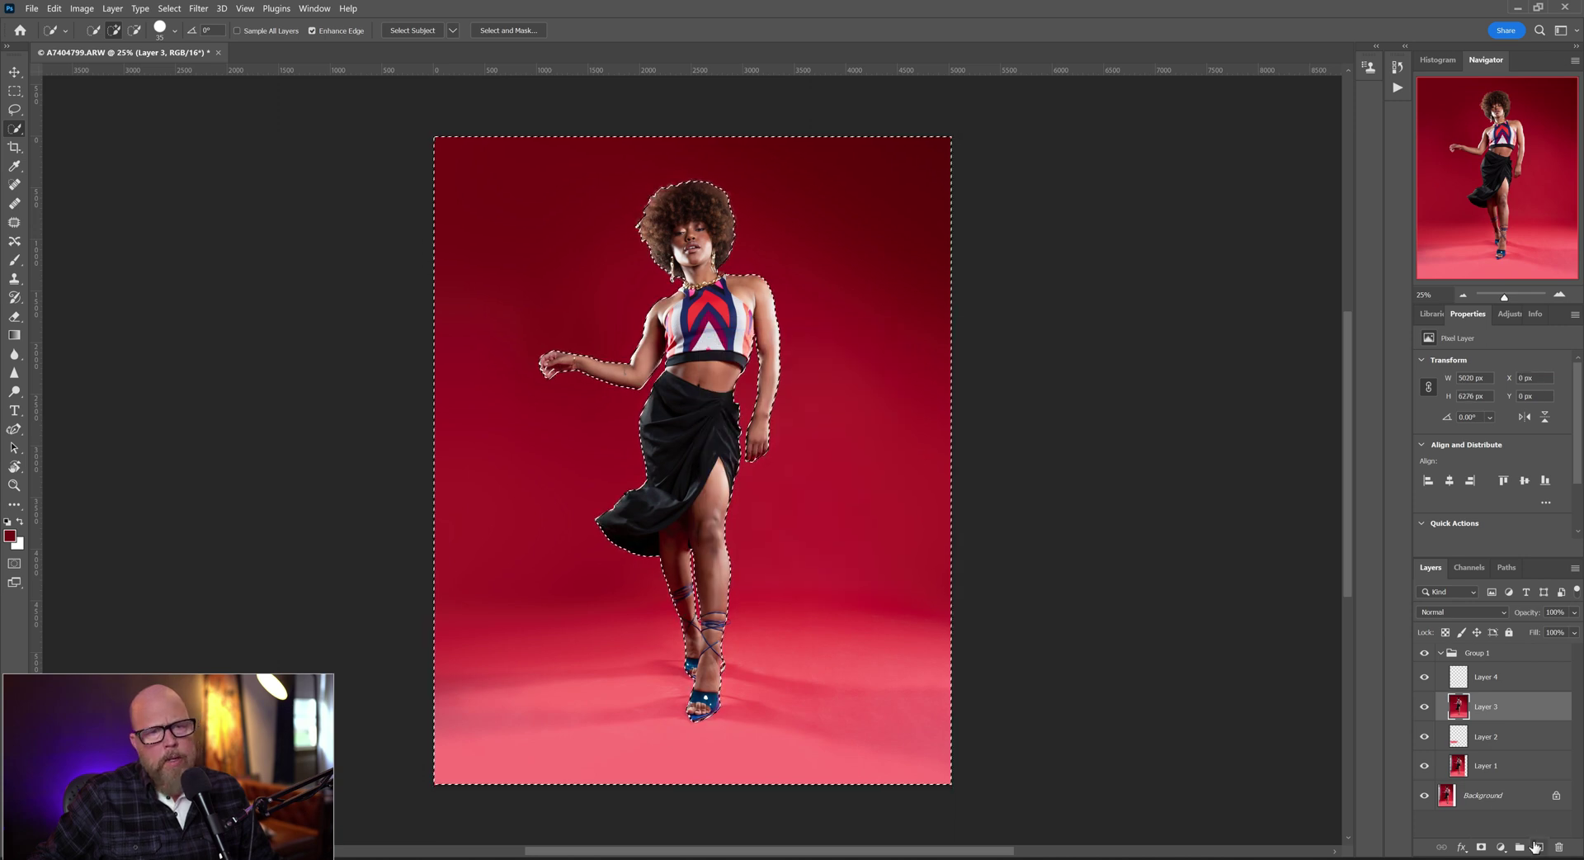
# - Add a Curves adjustment layer masked to the backdrop, hide it, and select its layer mask
pyautogui.click(1500, 847)
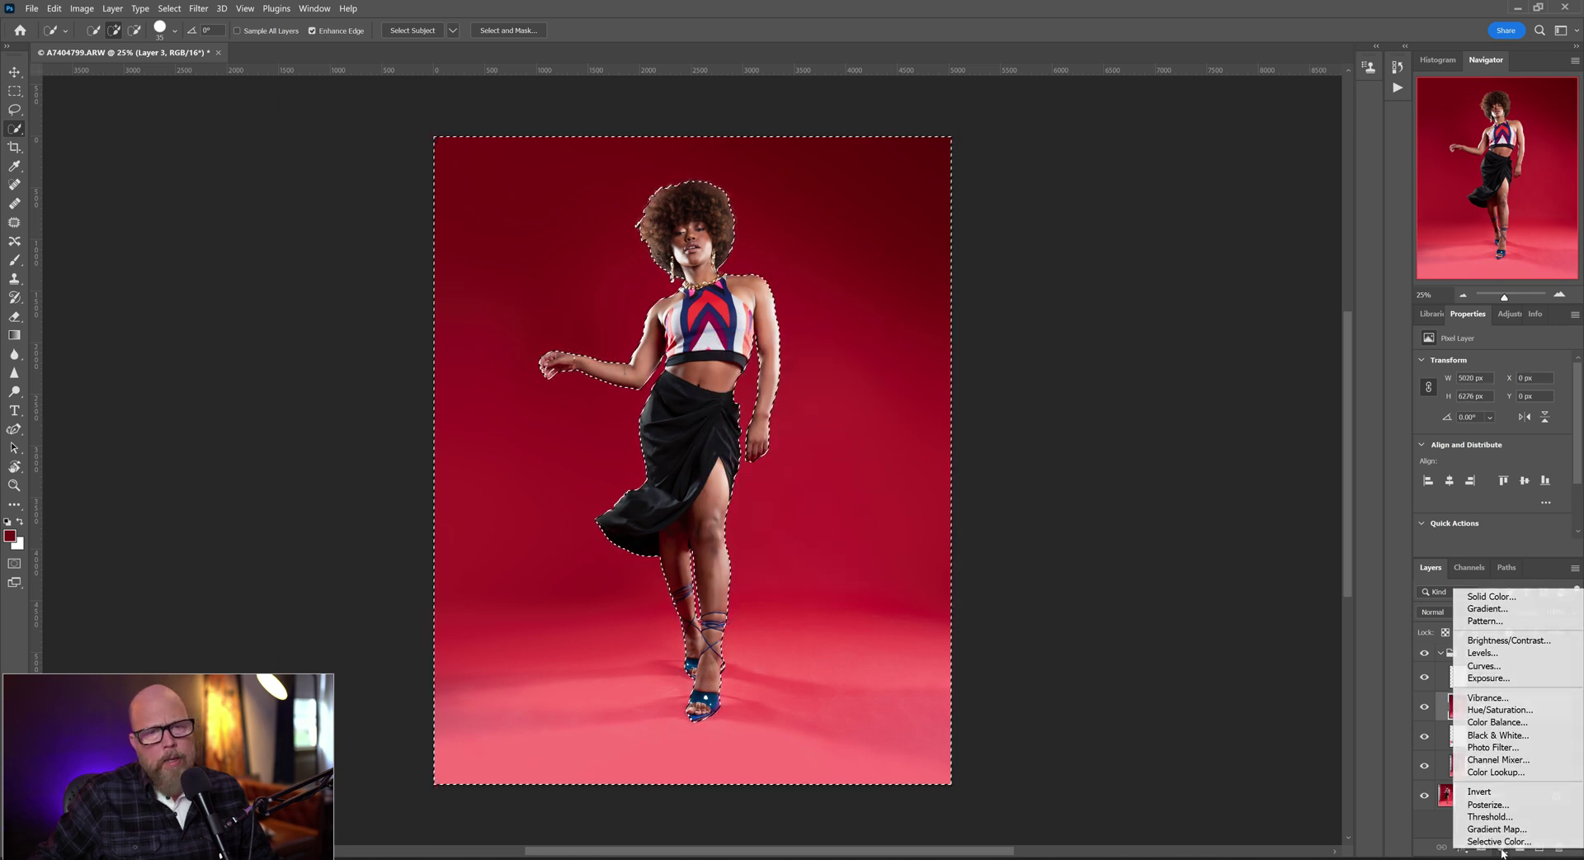
pyautogui.click(1503, 677)
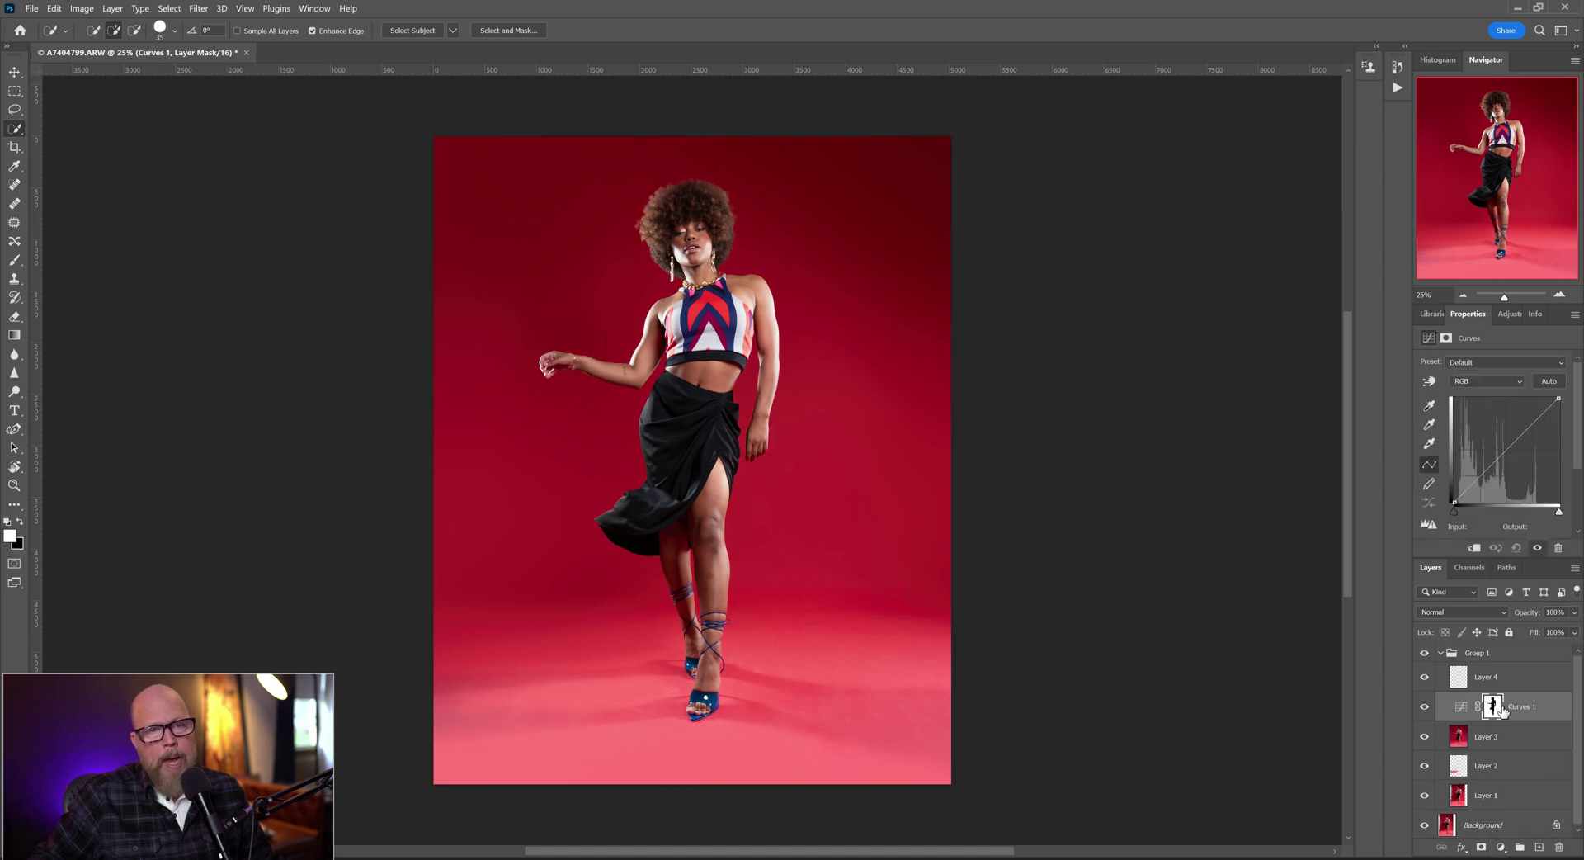
pyautogui.click(1423, 708)
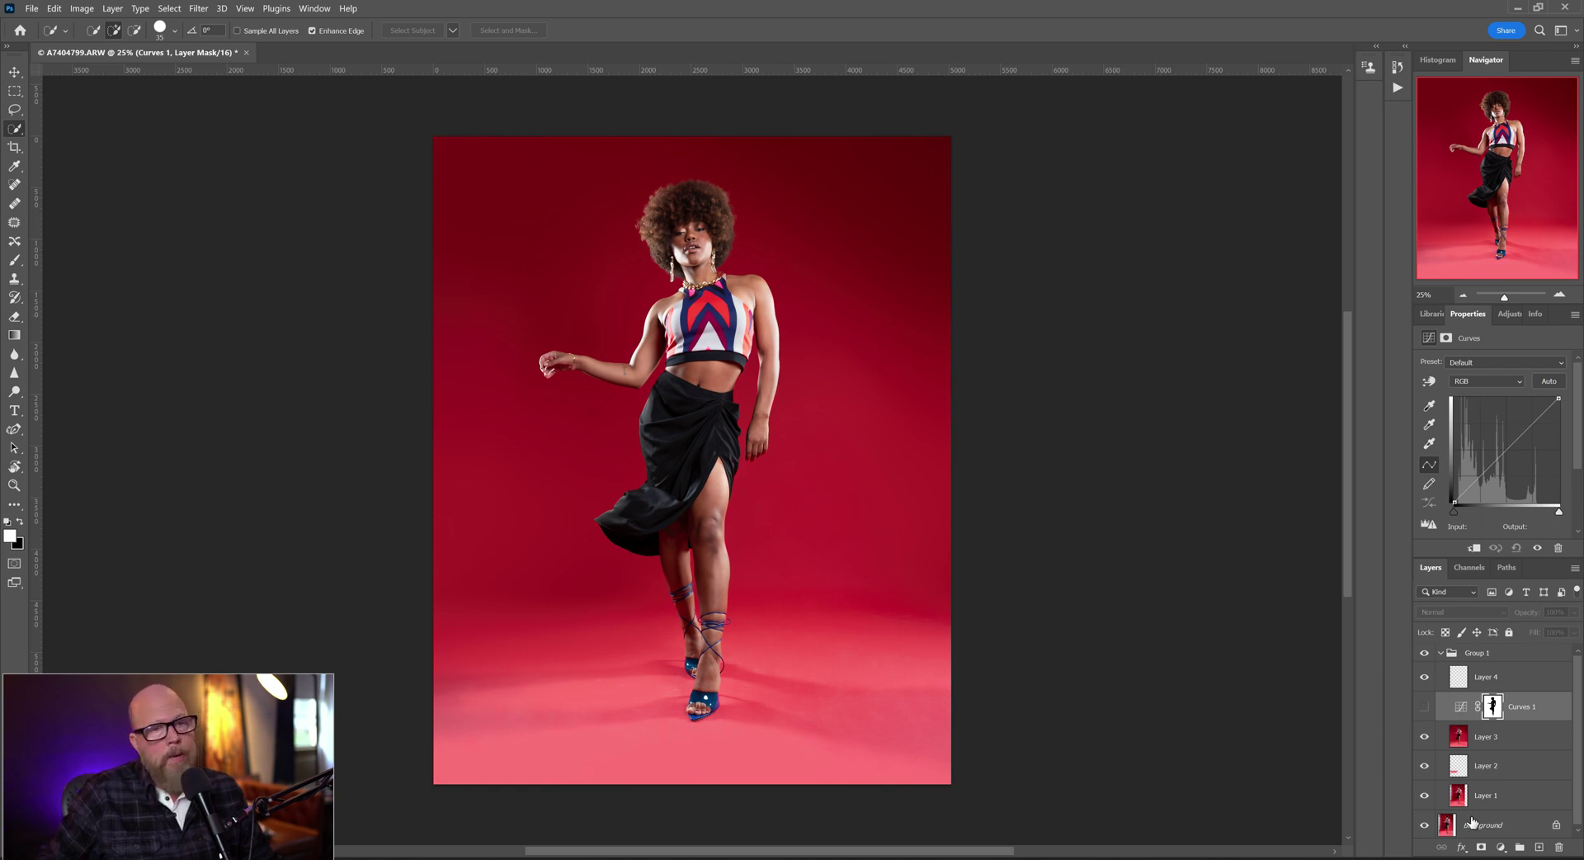
pyautogui.click(1501, 847)
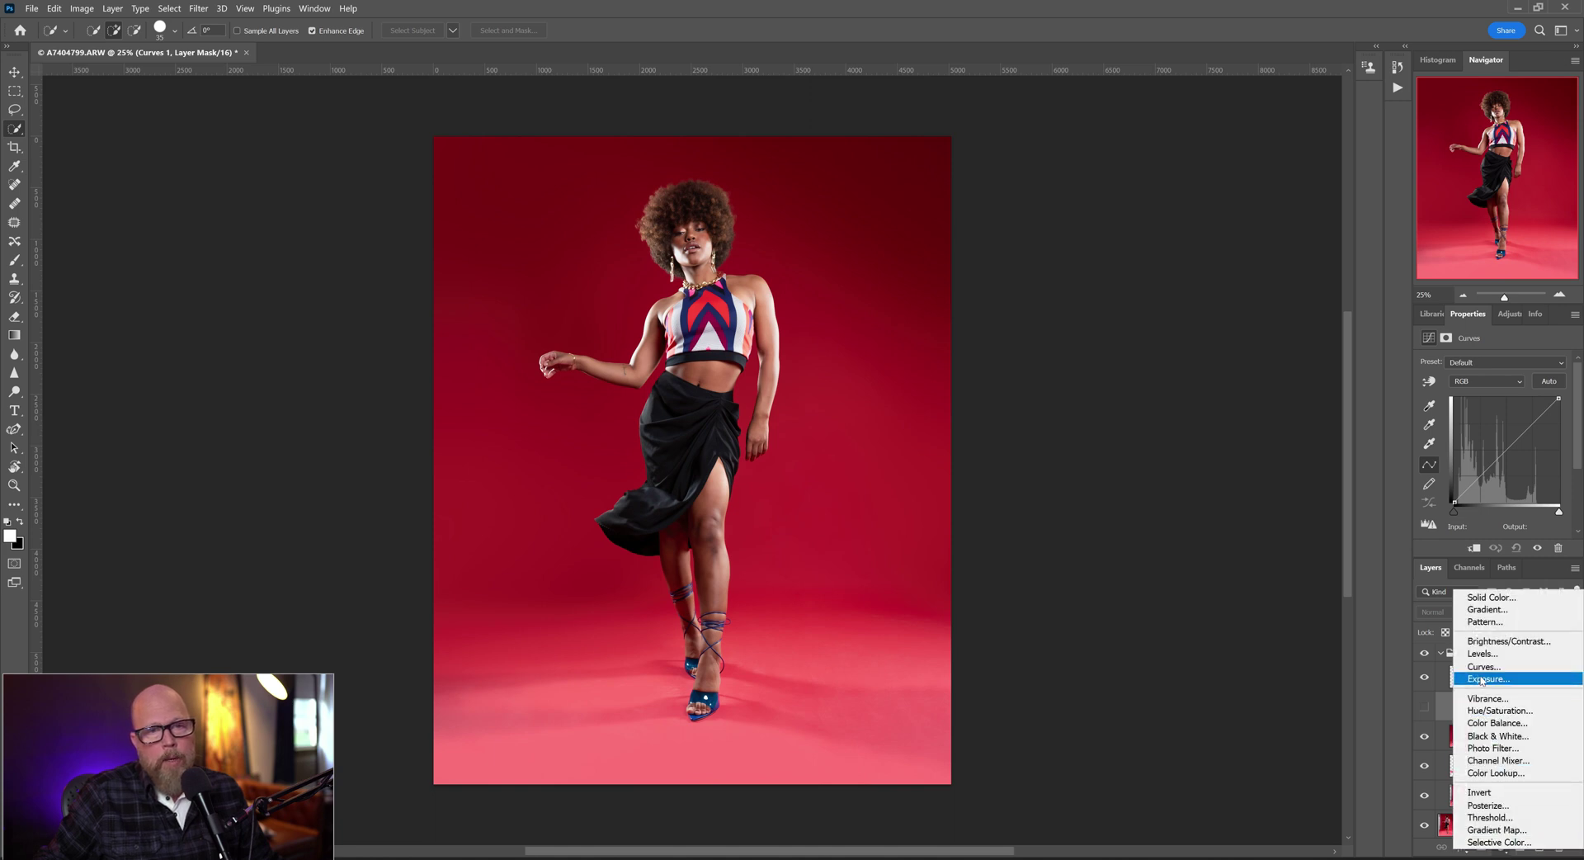
pyautogui.click(1484, 668)
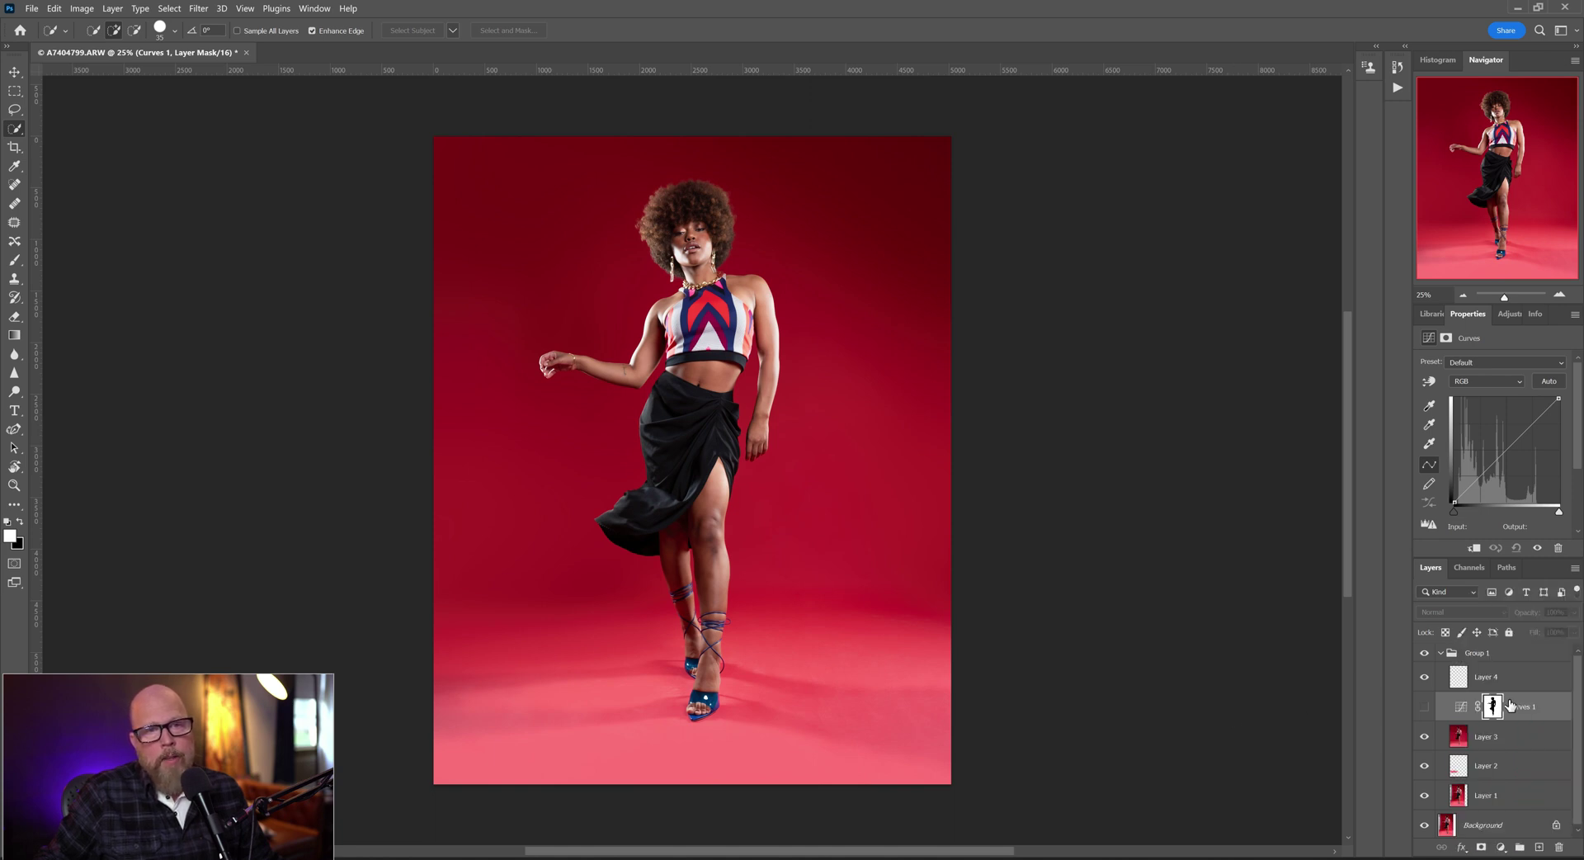
pyautogui.click(1494, 709)
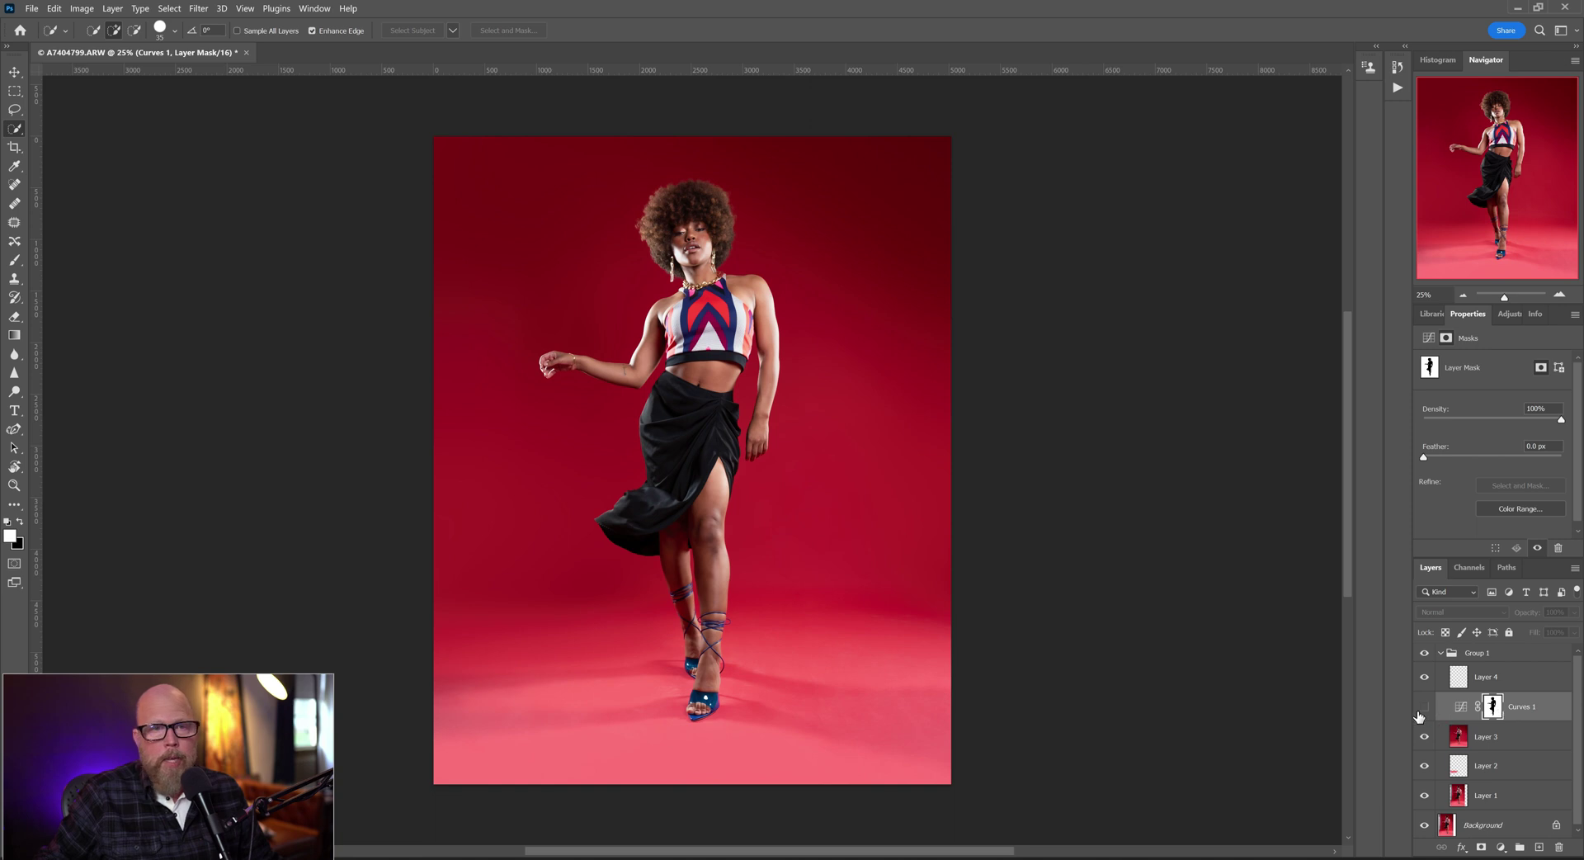
# - Make Layer 4 active and enlarge the soft brush to 3500 px
pyautogui.click(1497, 678)
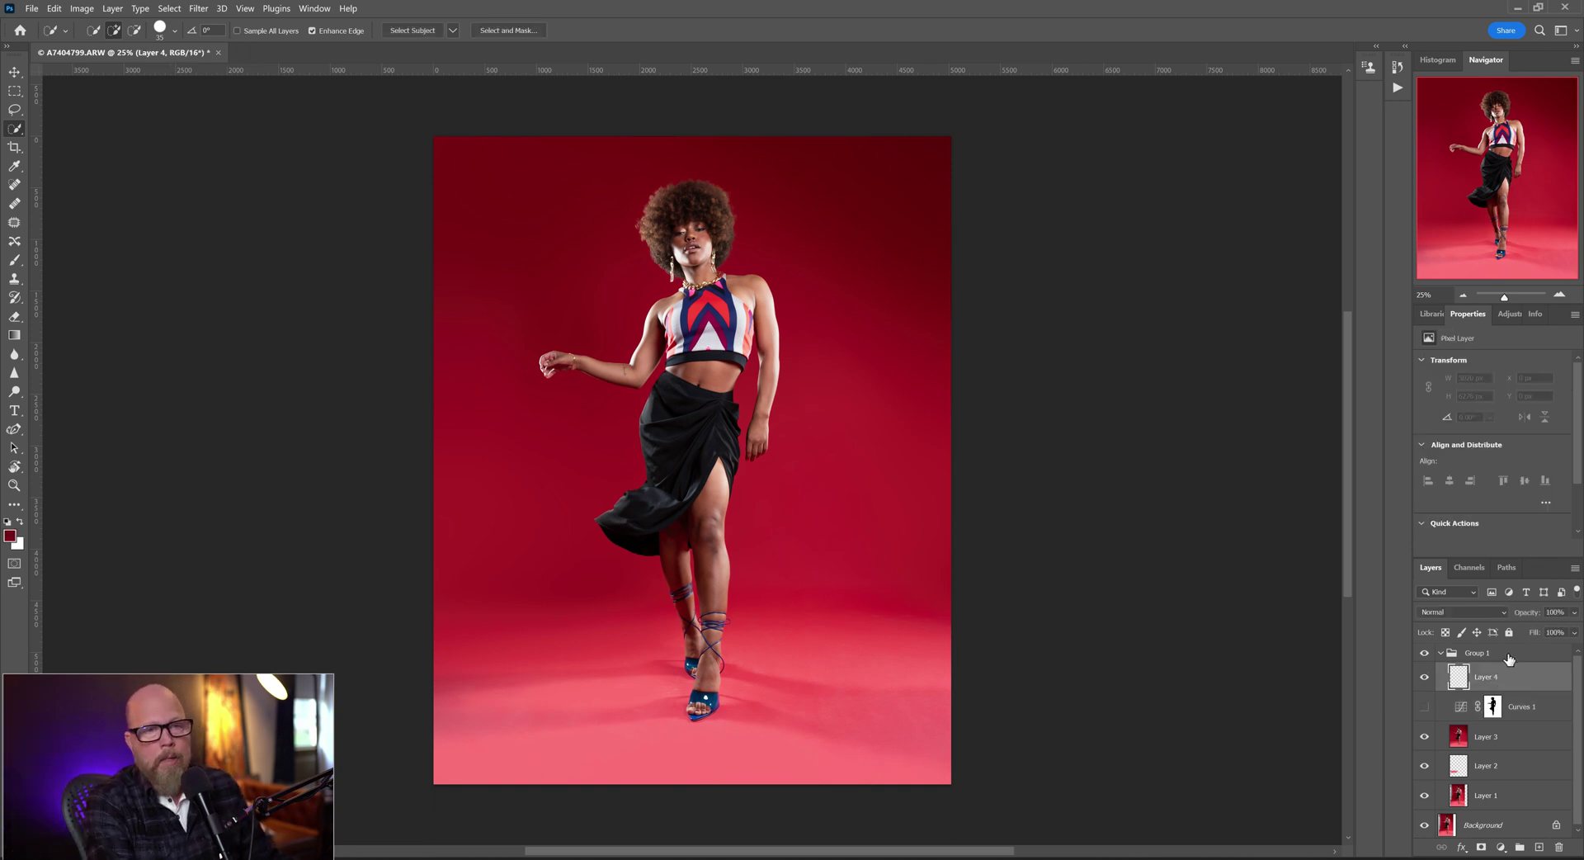
pyautogui.click(14, 261)
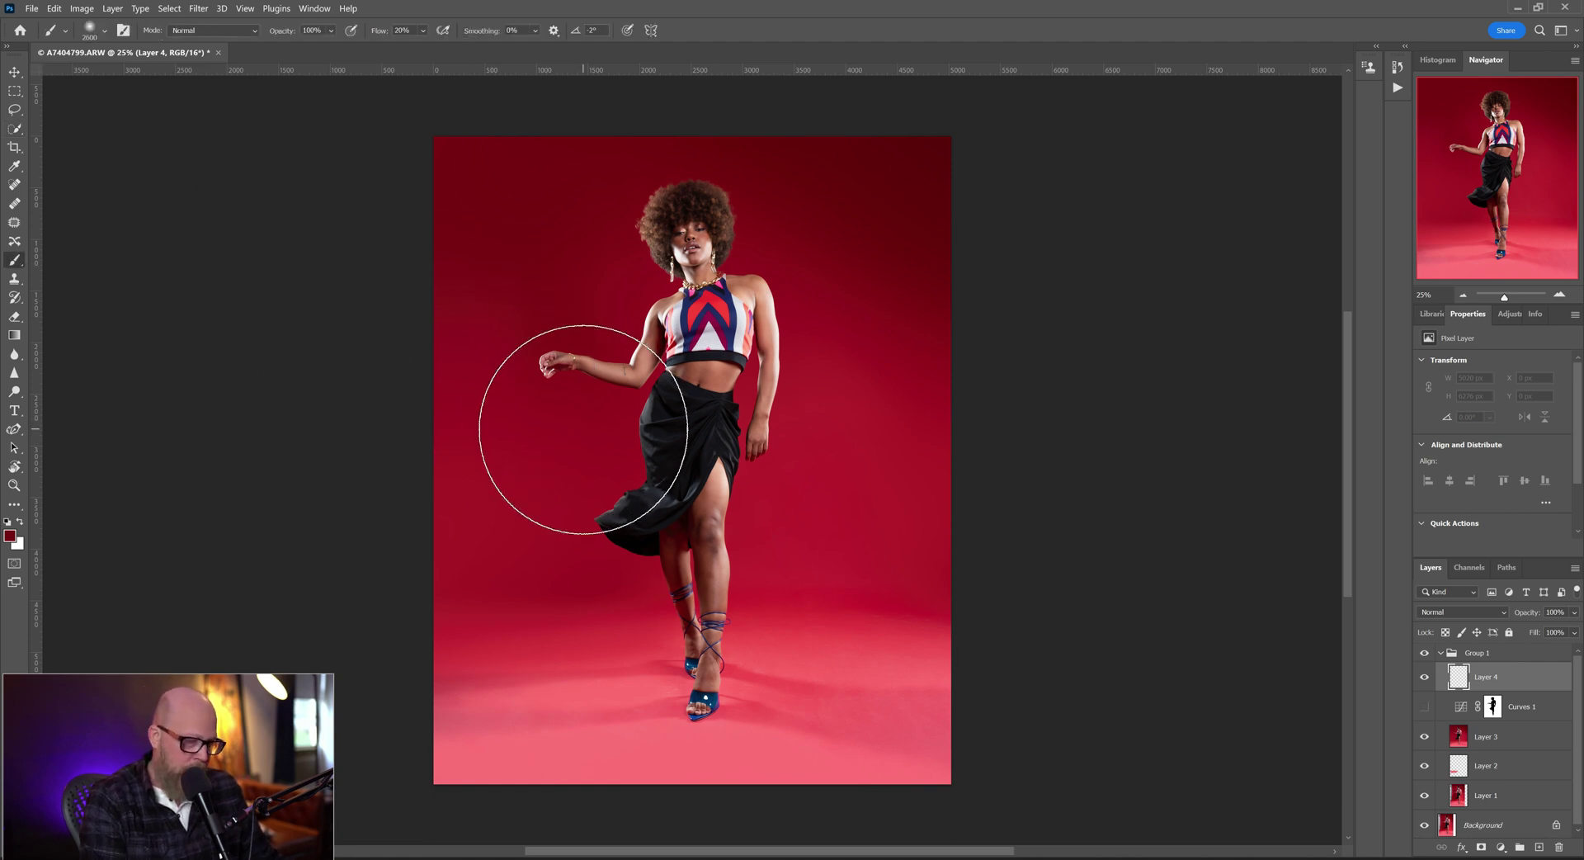
pyautogui.press(']')
pyautogui.press(']')
pyautogui.press(']')
pyautogui.press(']')
pyautogui.press(']')
pyautogui.press(']')
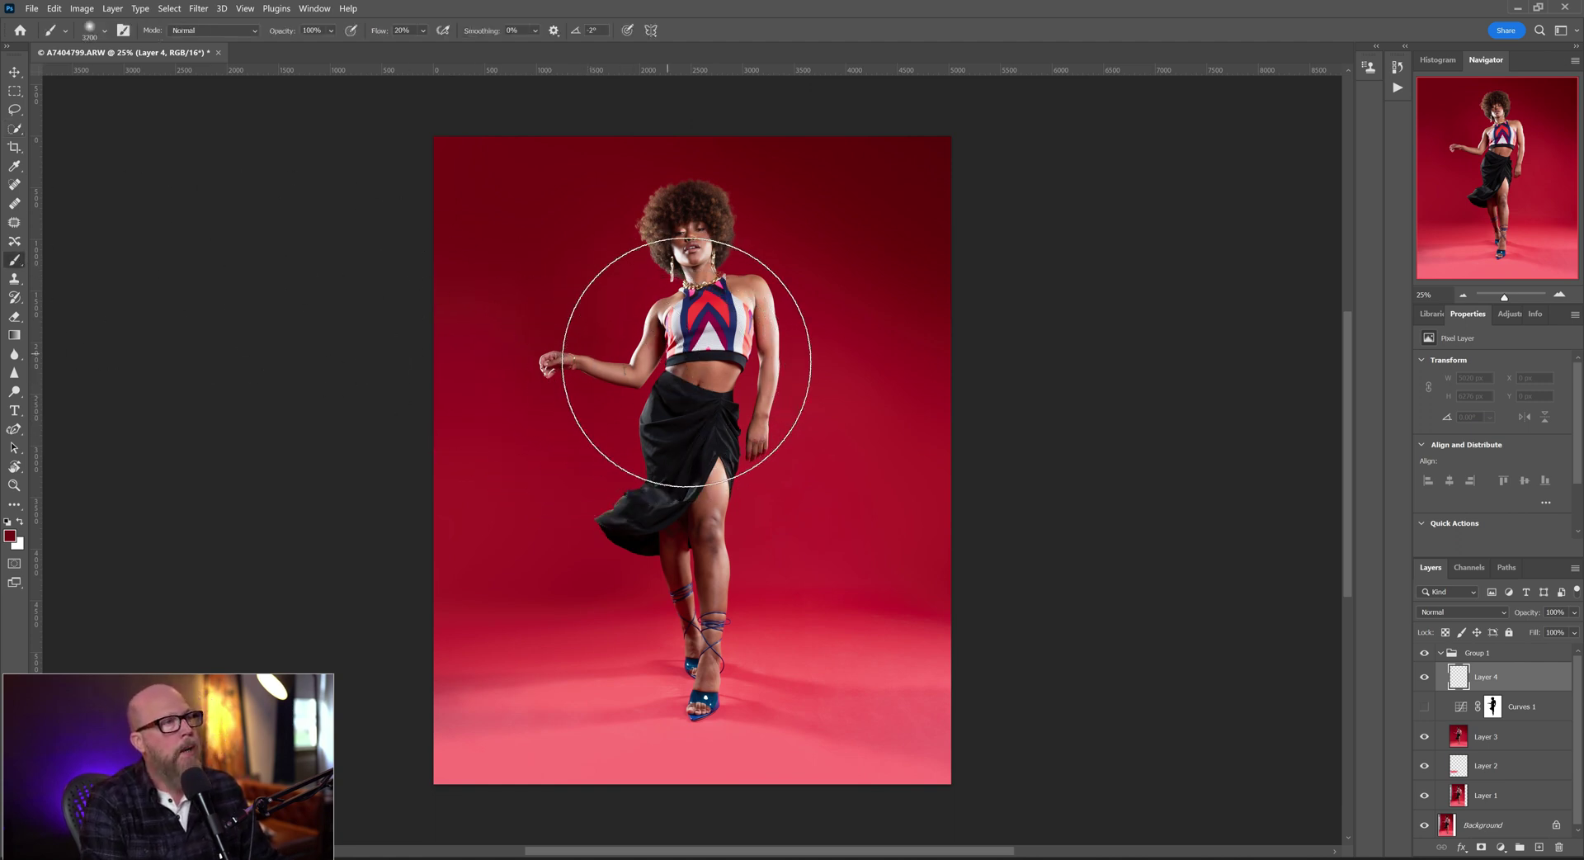
pyautogui.press(']')
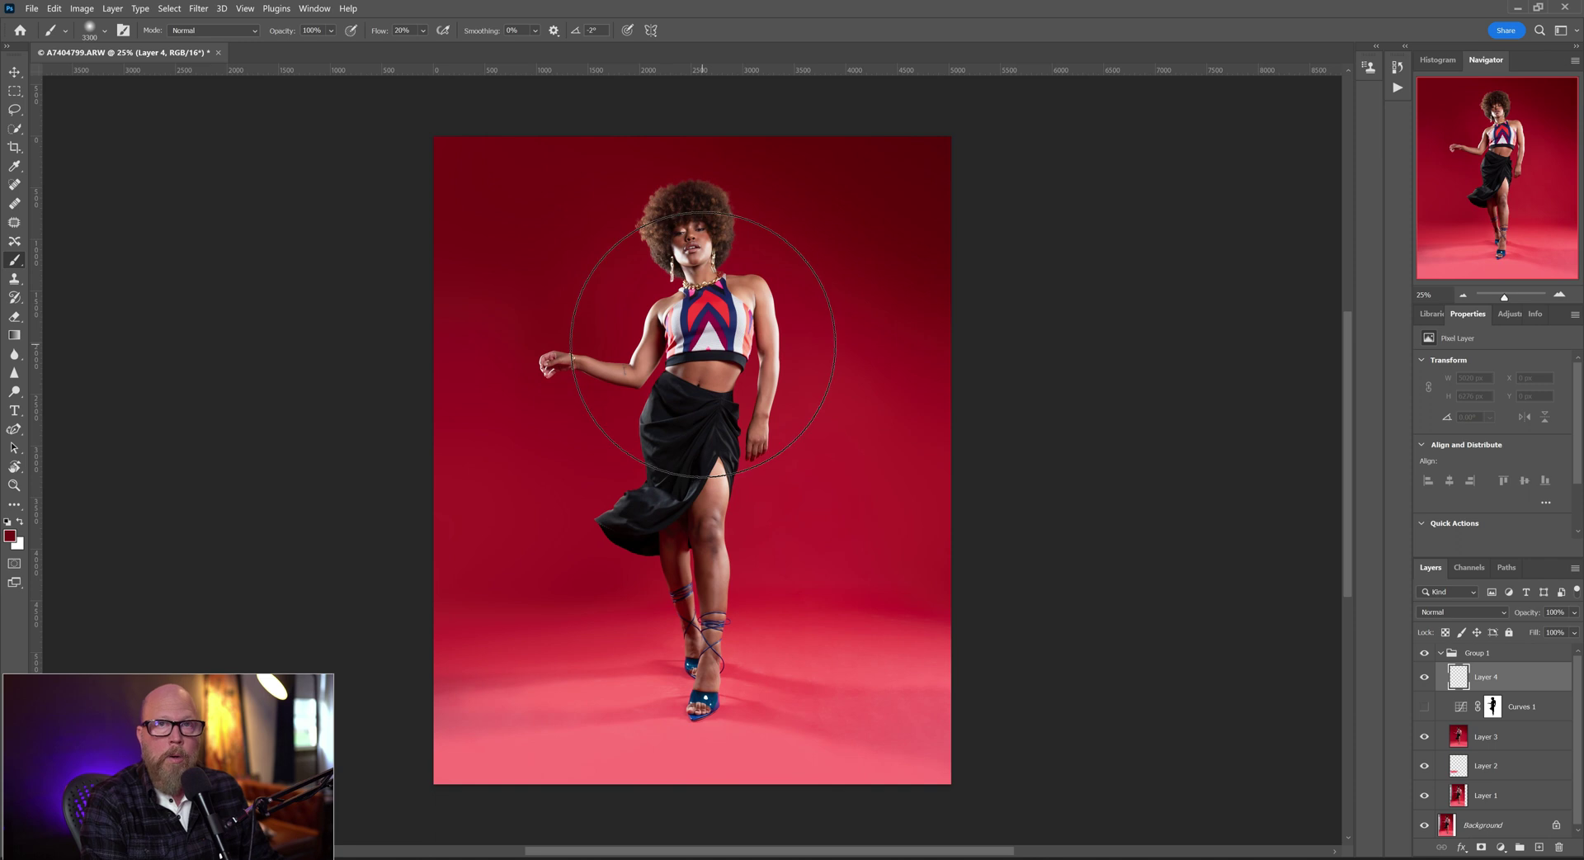
pyautogui.press(']')
pyautogui.press(']')
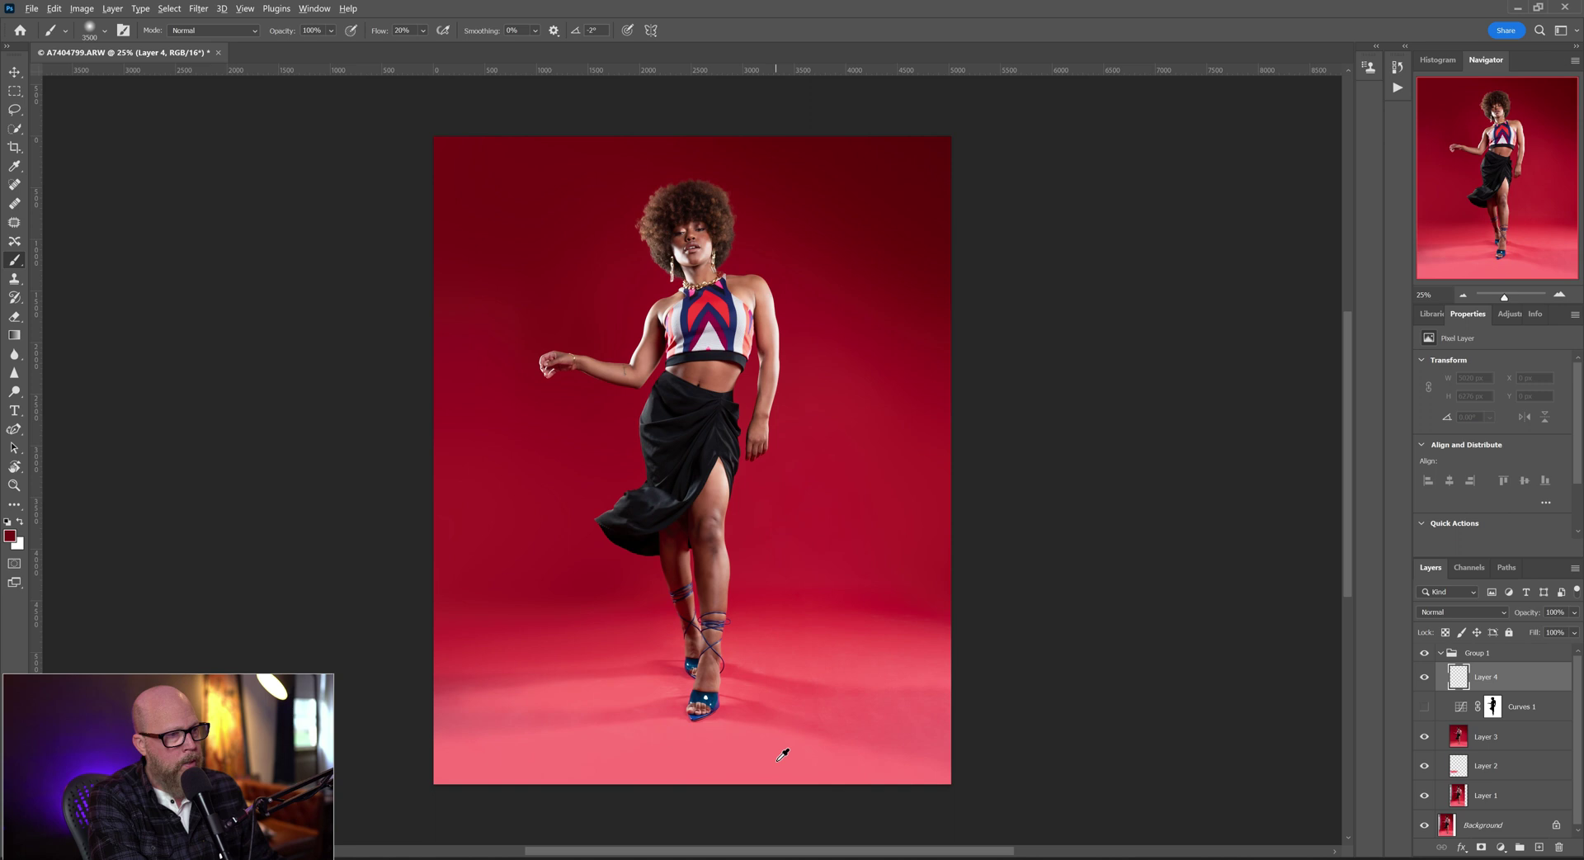
# - Sample the pink of the floor and set the foreground to the lighter pink f5a696
pyautogui.keyDown('alt'); pyautogui.click(575, 693); pyautogui.keyUp('alt')
pyautogui.press('alt')
pyautogui.click(10, 536)
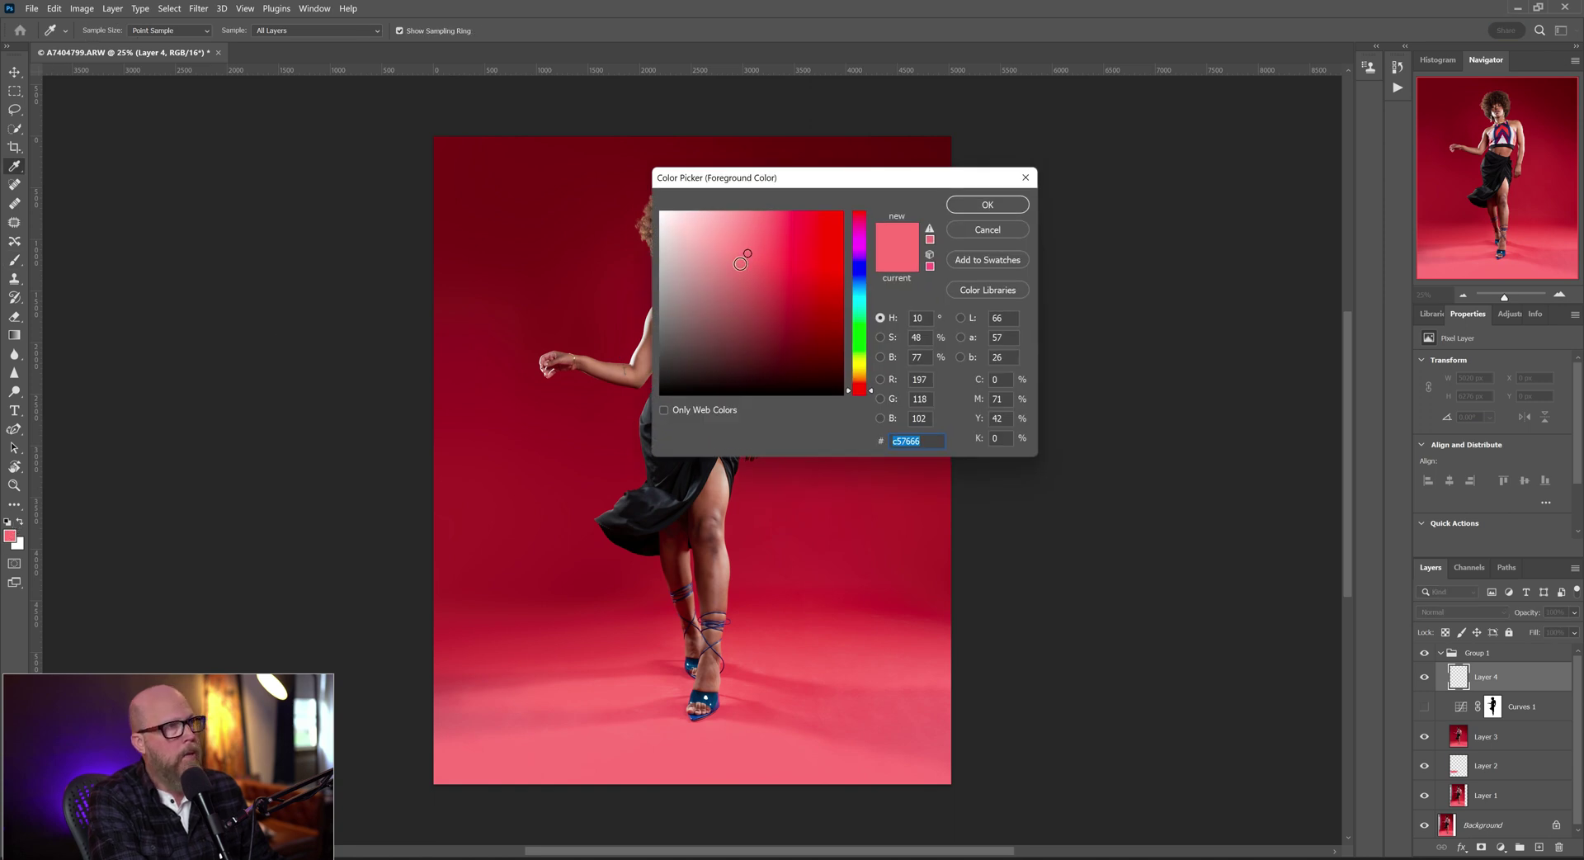
pyautogui.click(735, 226)
pyautogui.click(733, 217)
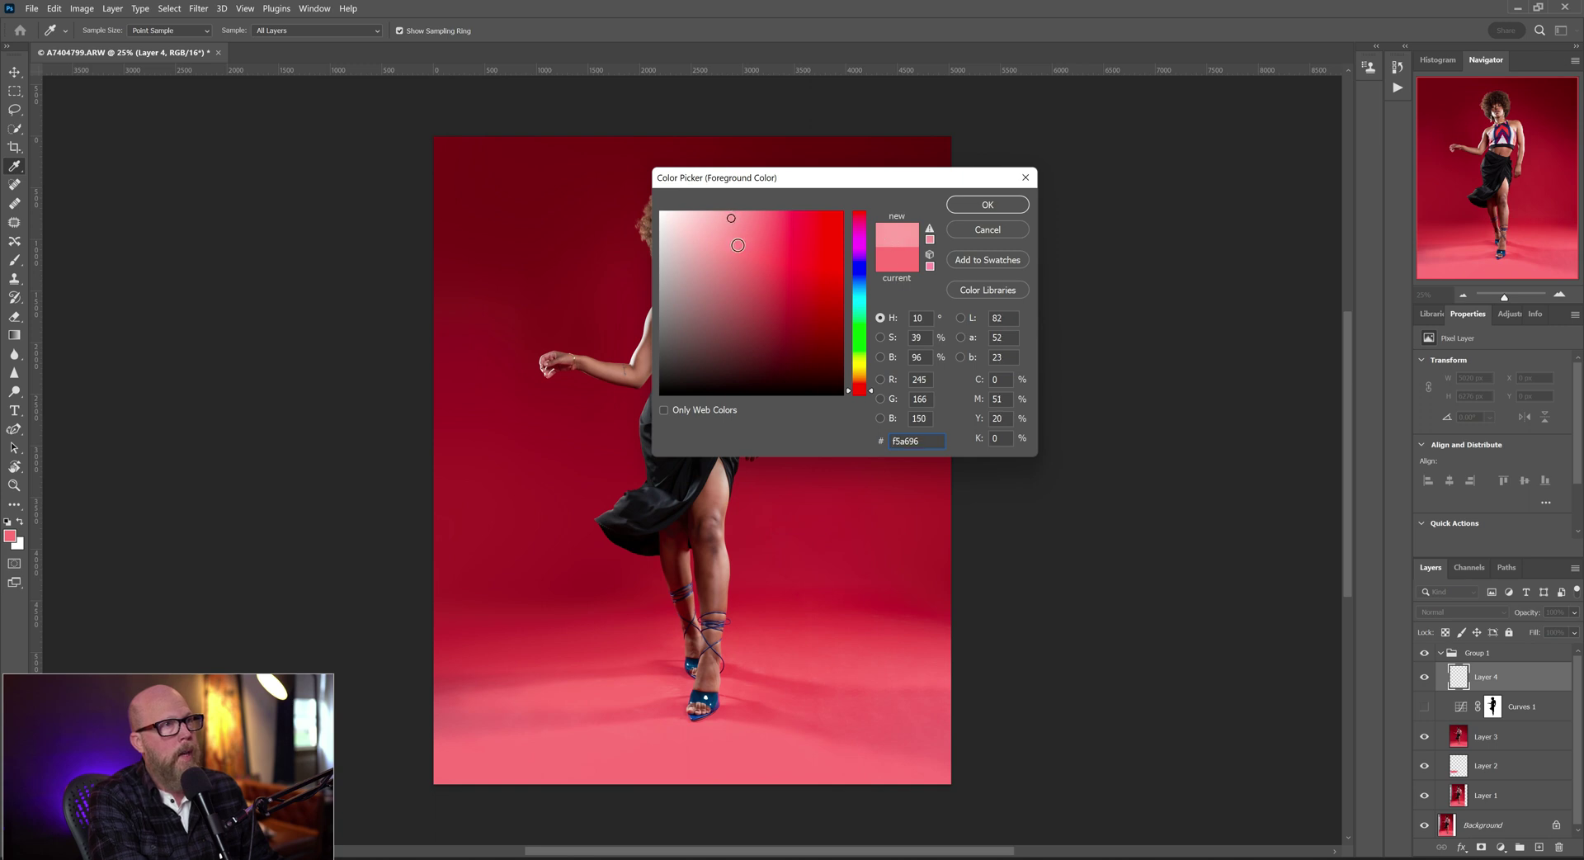
pyautogui.click(972, 204)
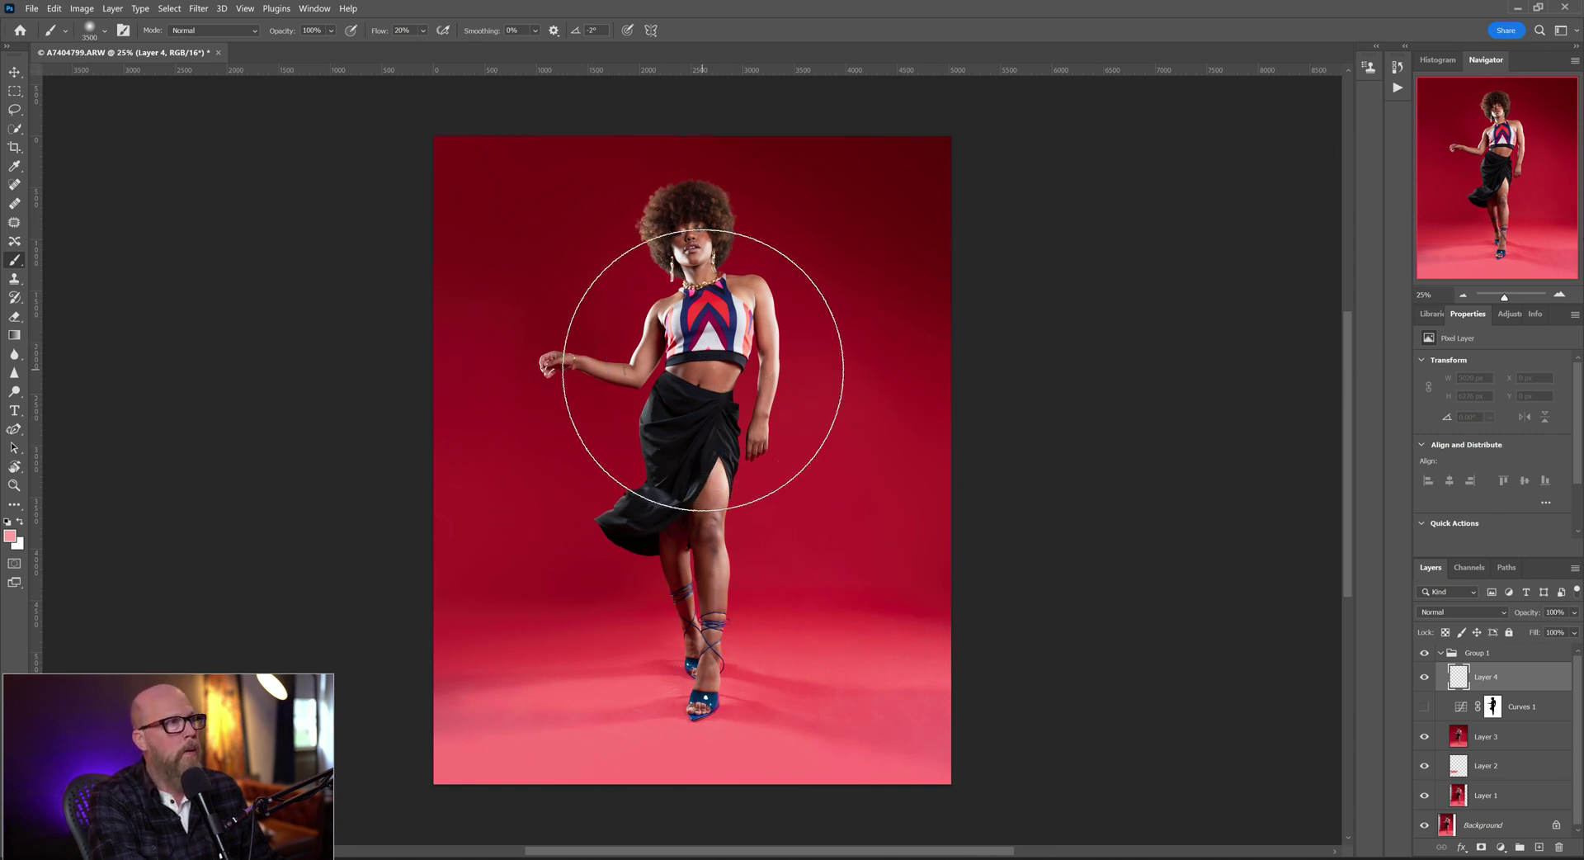
# - Build up a soft pink glow on Layer 4 over the model's torso with a 3800 px brush, redoing the last dab slightly higher
pyautogui.press(']')
pyautogui.press(']')
pyautogui.press(']')
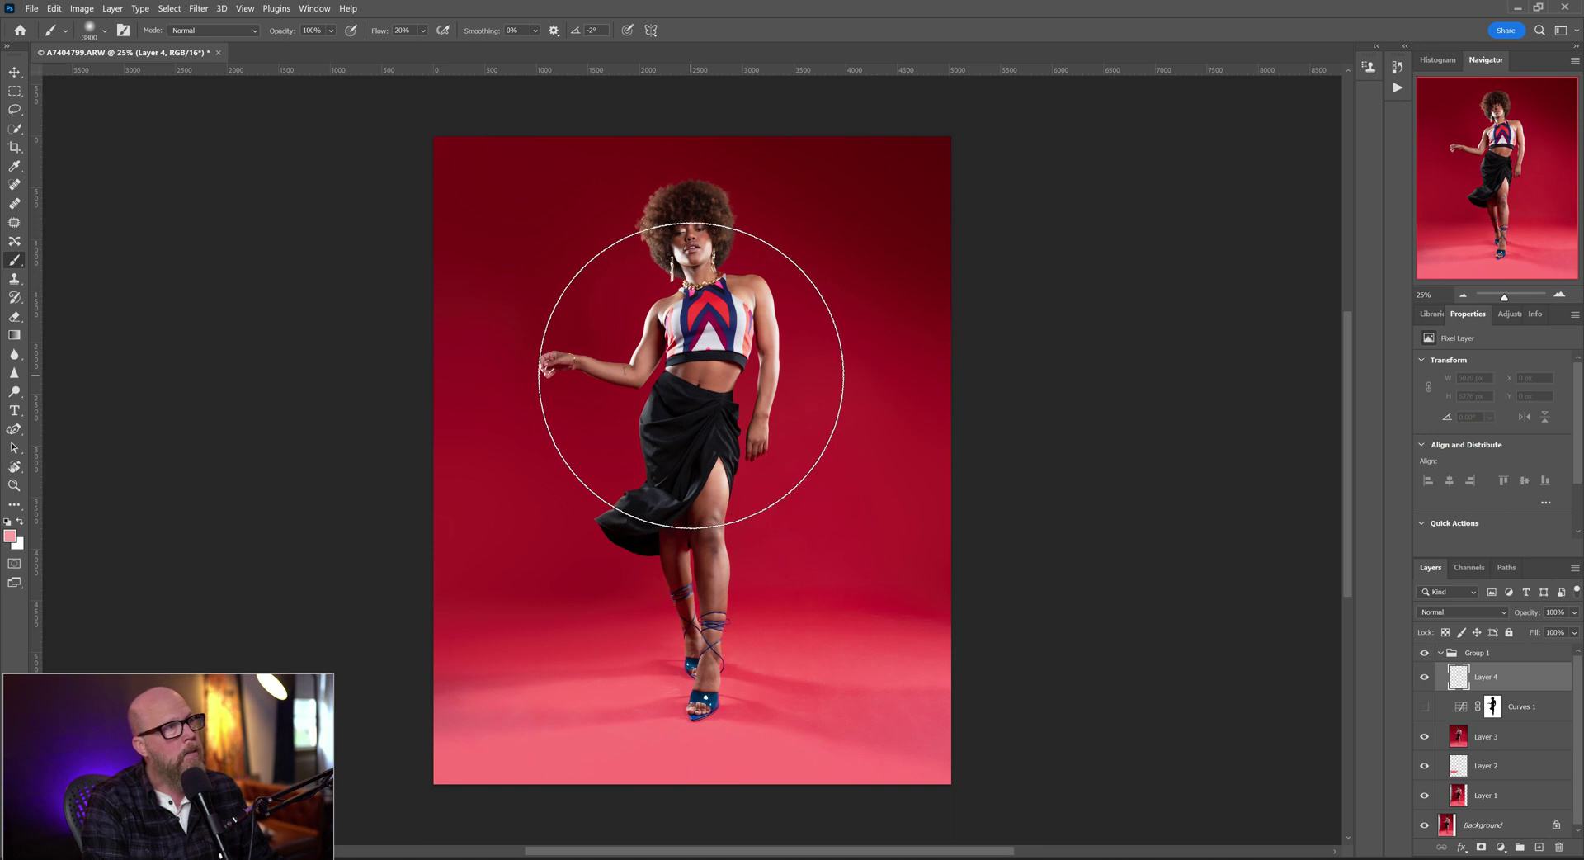
pyautogui.click(691, 376)
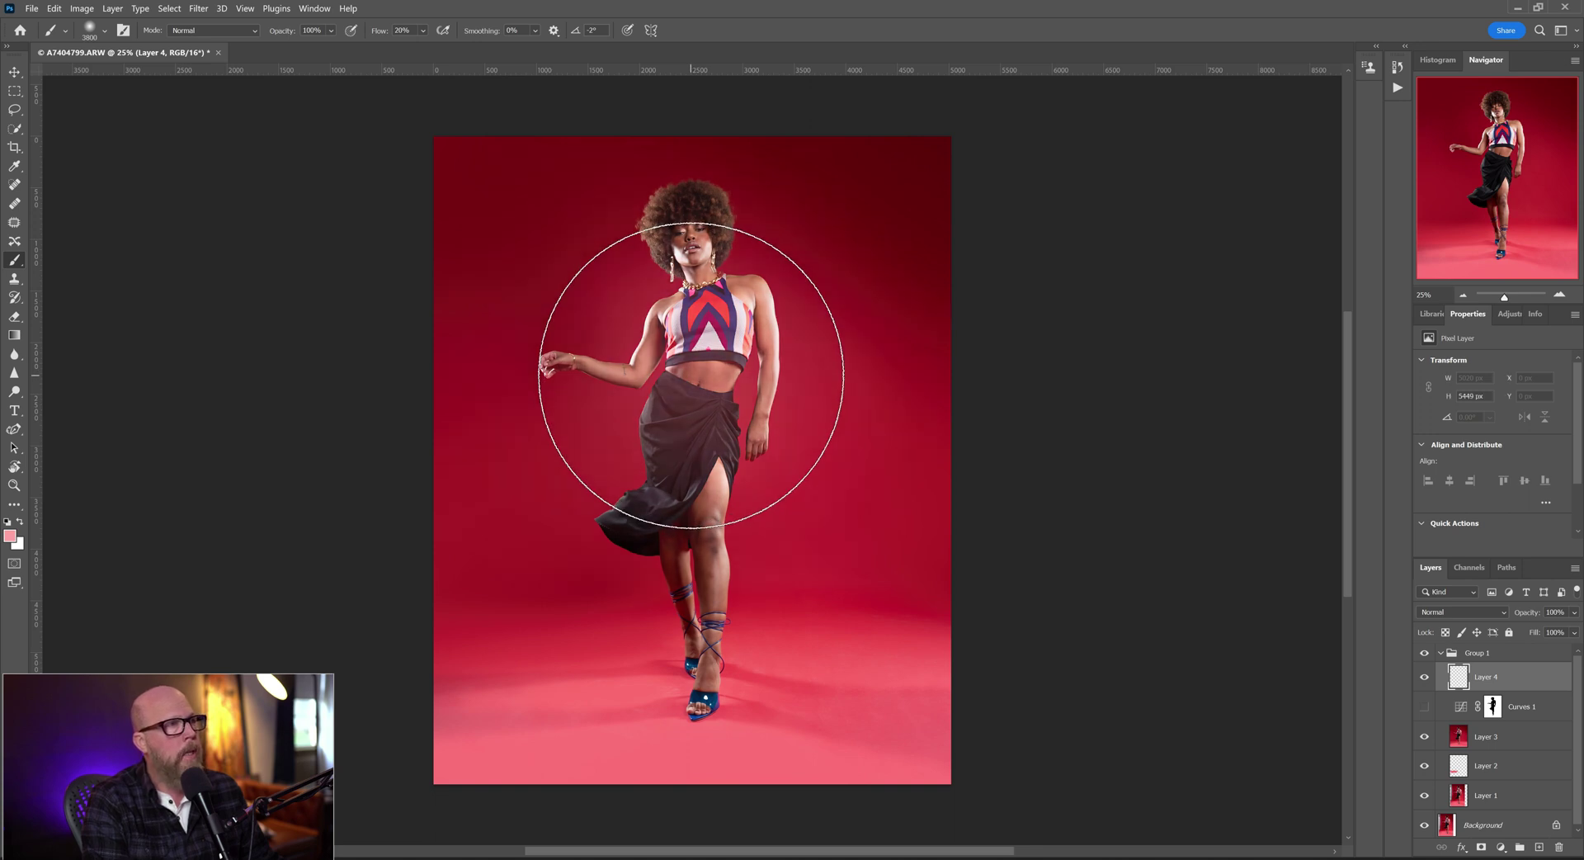
pyautogui.click(690, 375)
pyautogui.click(691, 376)
pyautogui.click(691, 375)
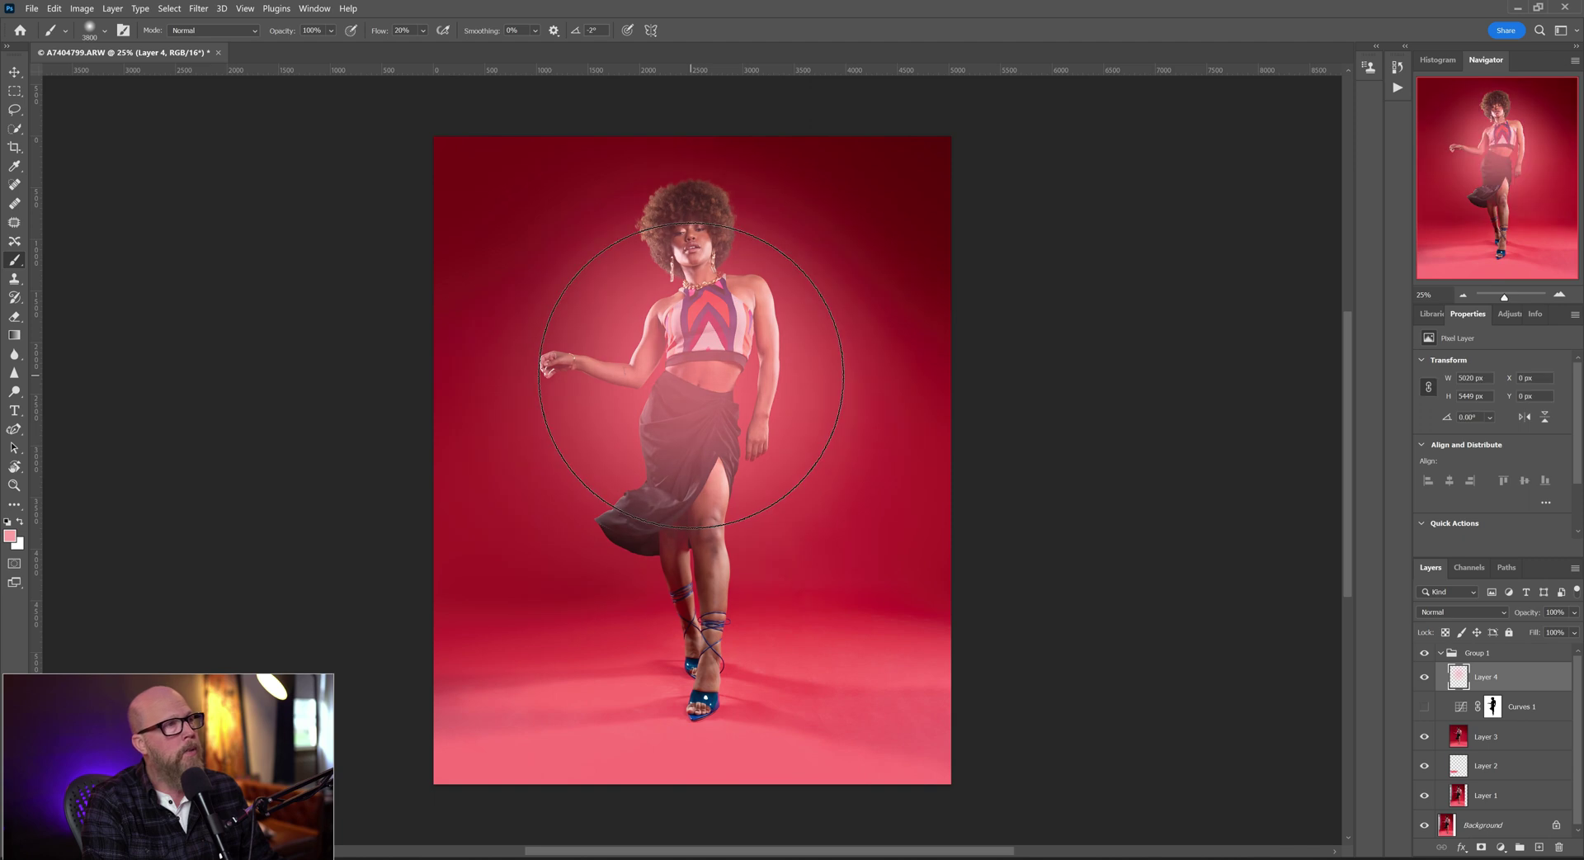
pyautogui.click(690, 375)
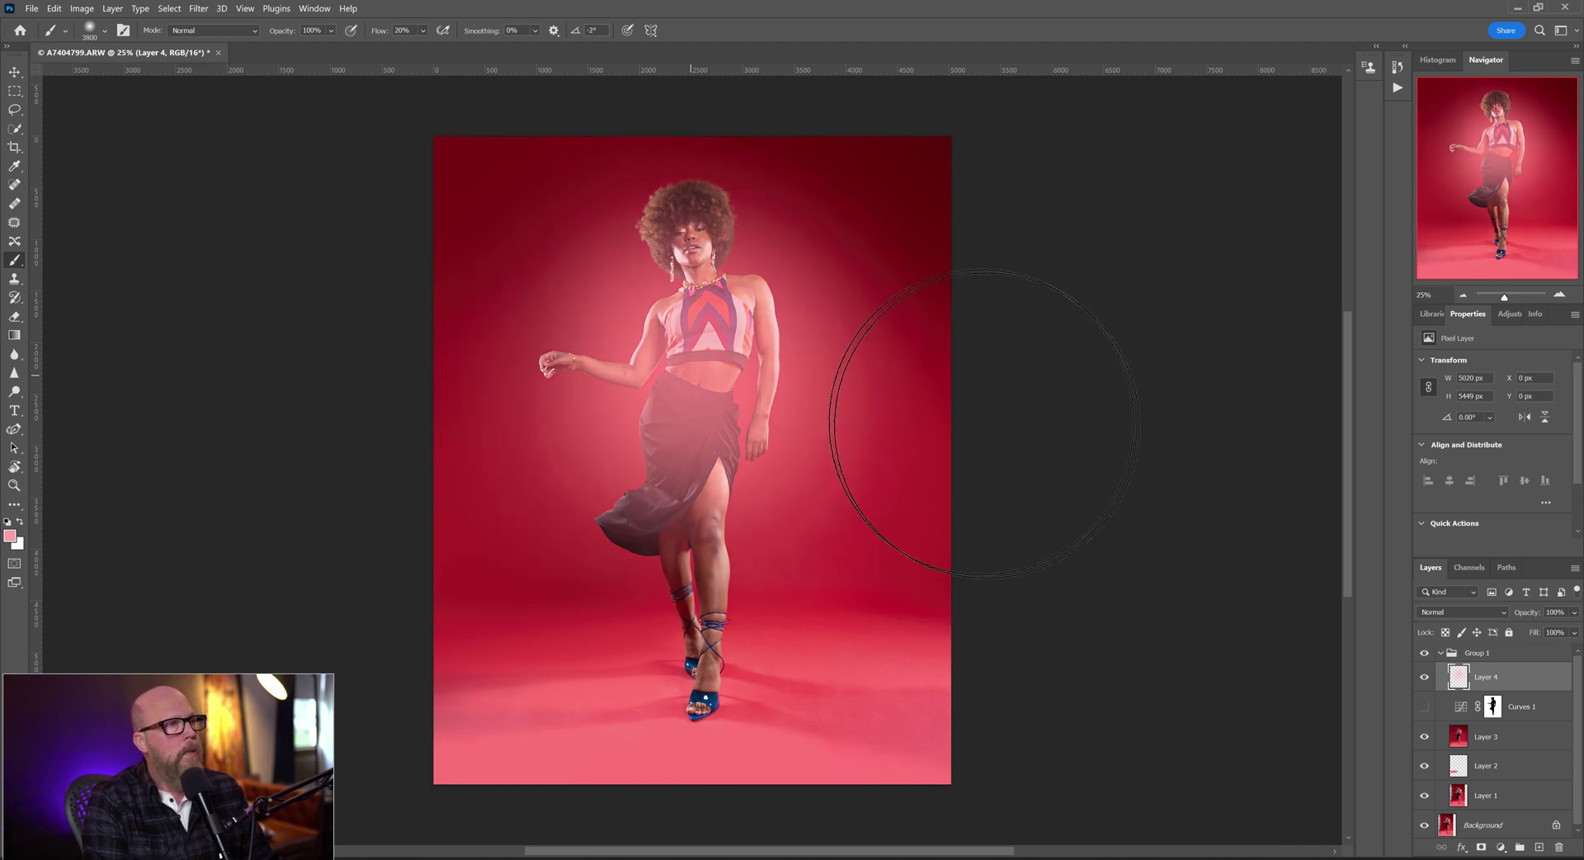
pyautogui.click(676, 429)
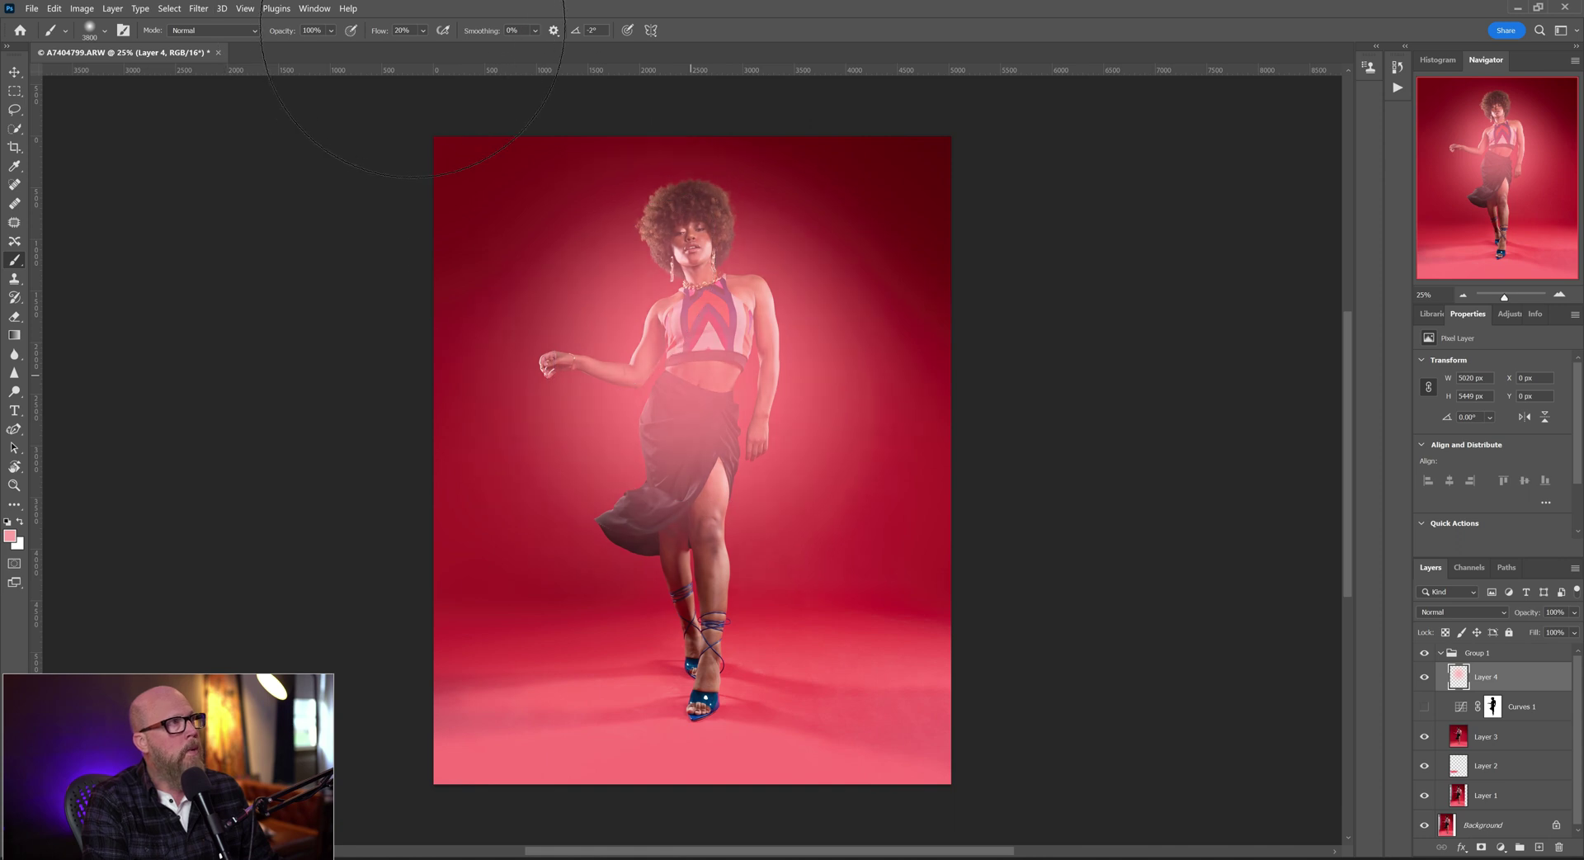
pyautogui.click(711, 400)
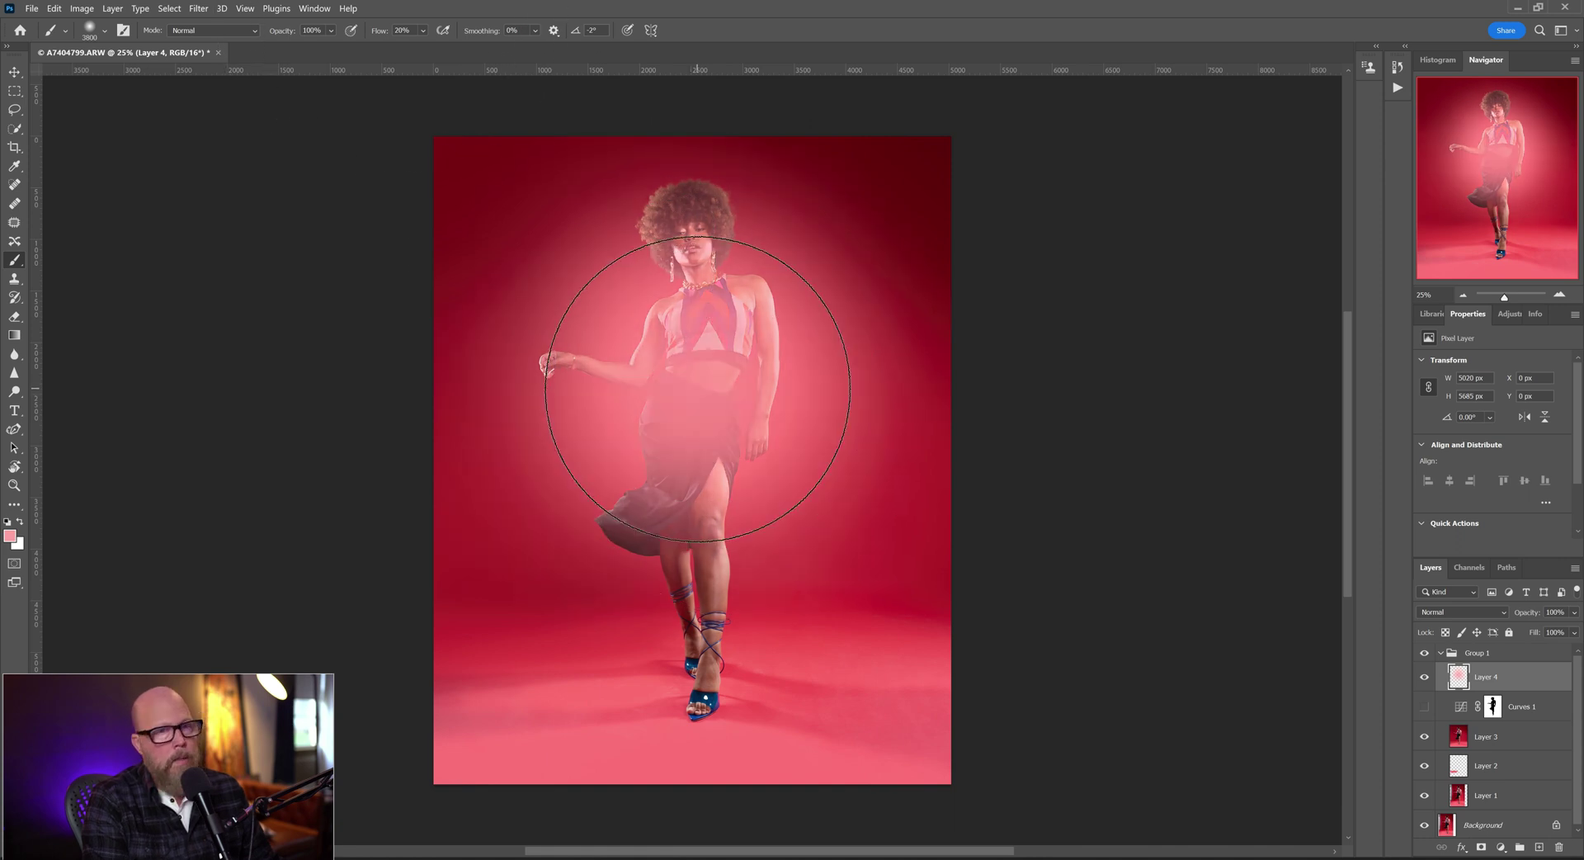
pyautogui.hotkey('ctrl', 'z')
pyautogui.click(689, 338)
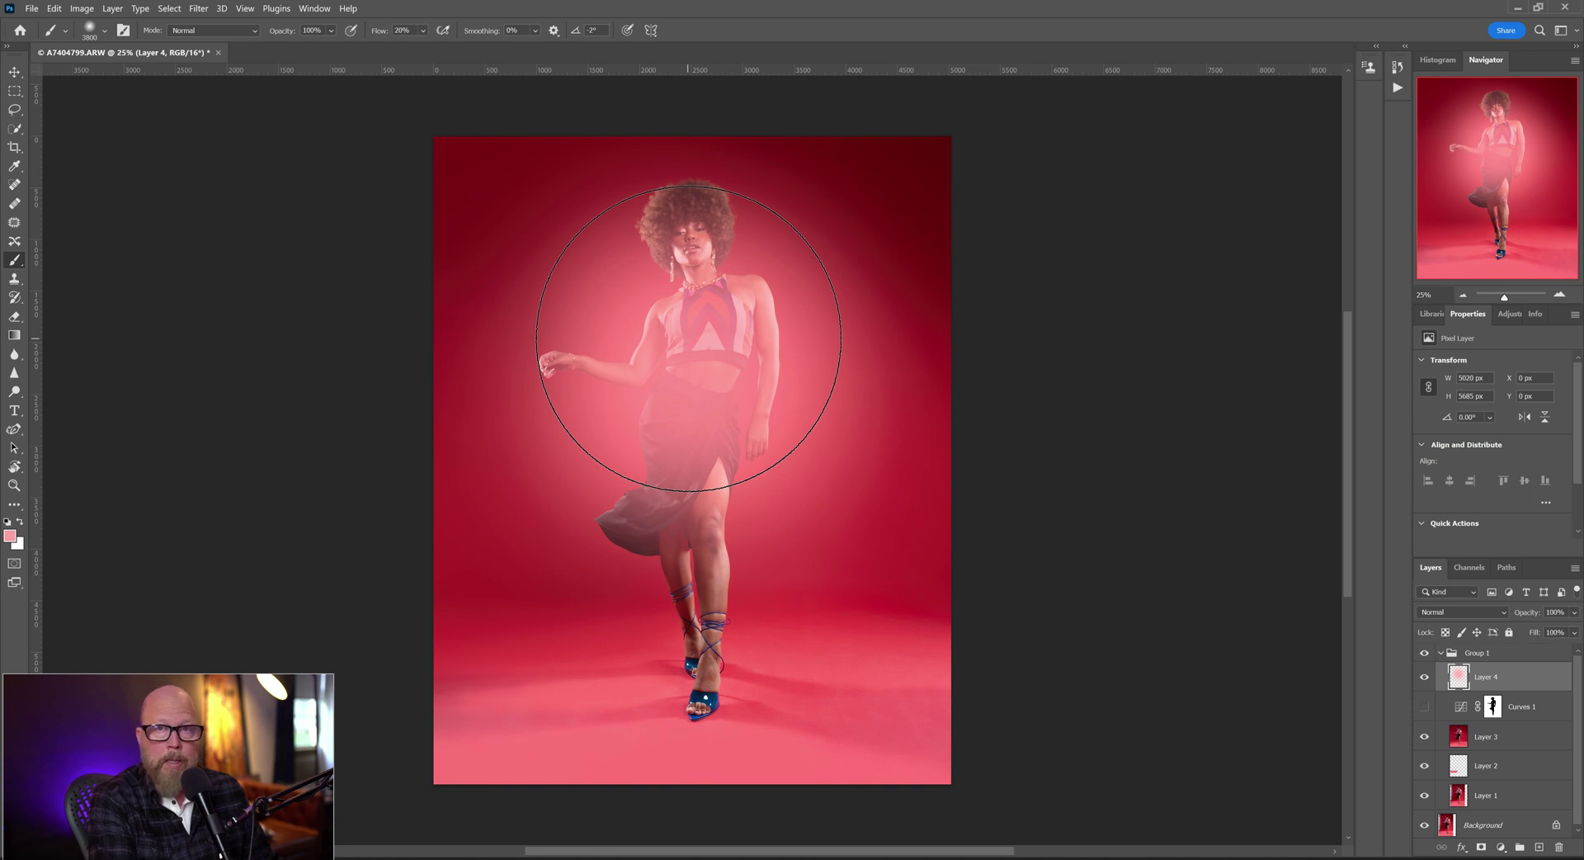
# - Copy the Curves 1 layer mask onto Layer 4 to keep the glow off the model, and make Layer 4 active
pyautogui.click(1494, 705)
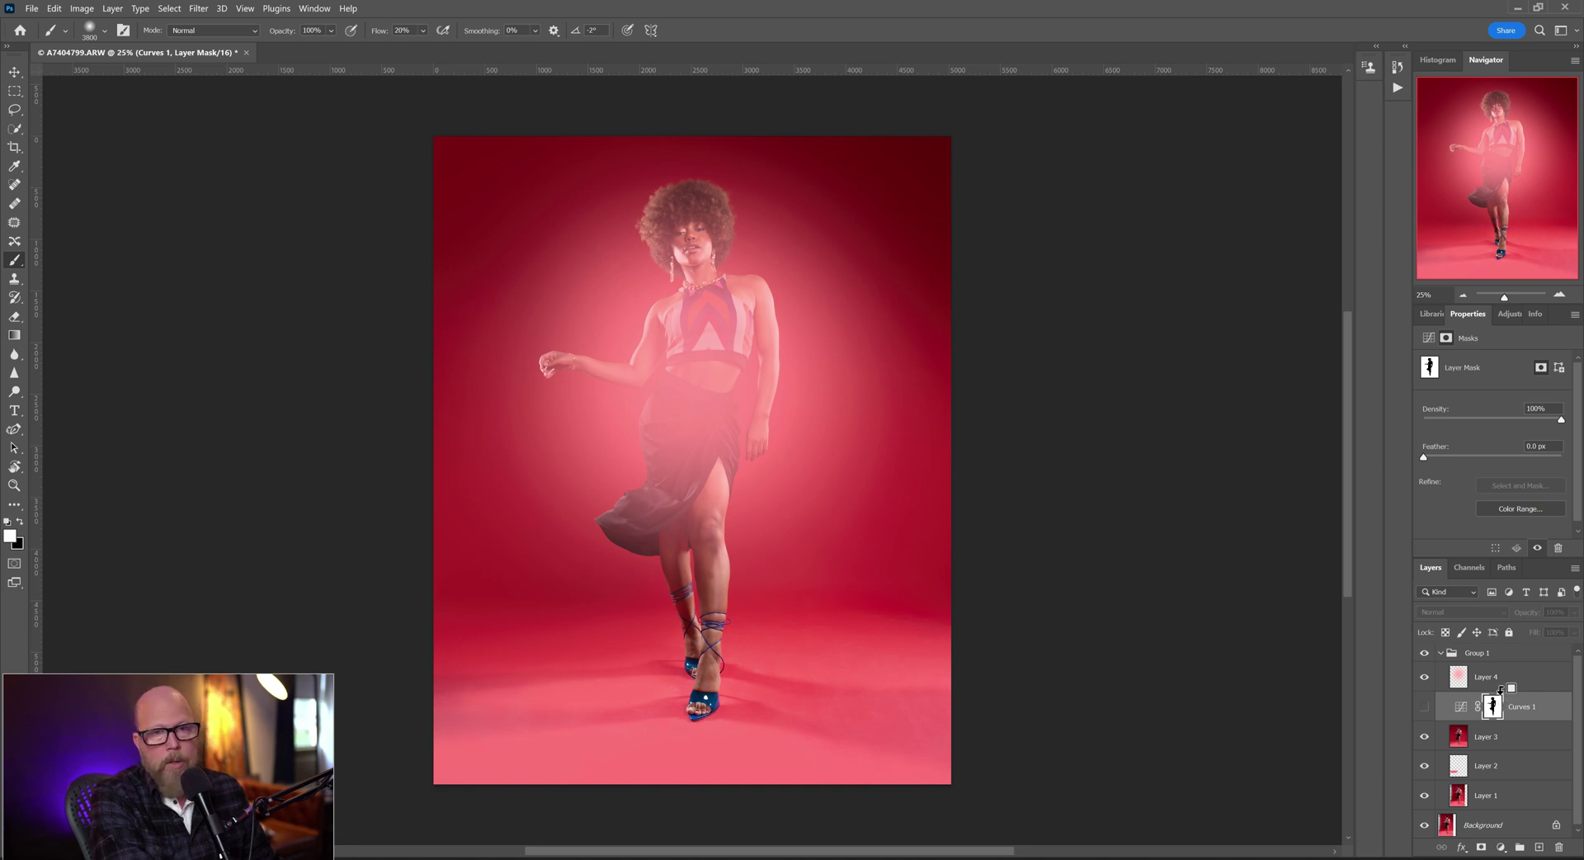
pyautogui.moveTo(1493, 703); pyautogui.dragTo(1497, 678)
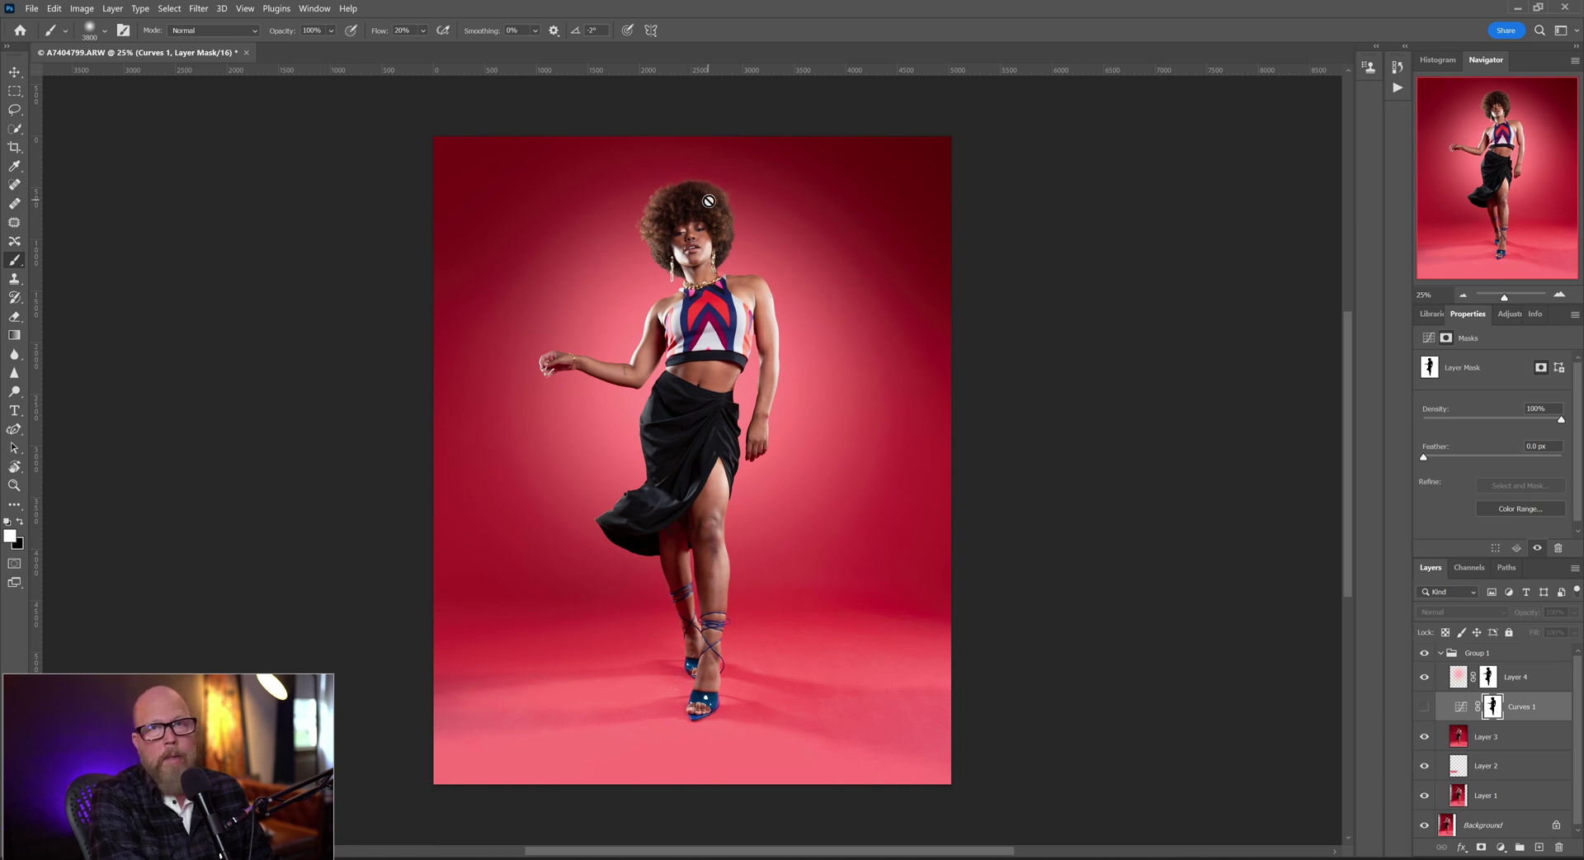
pyautogui.click(1534, 683)
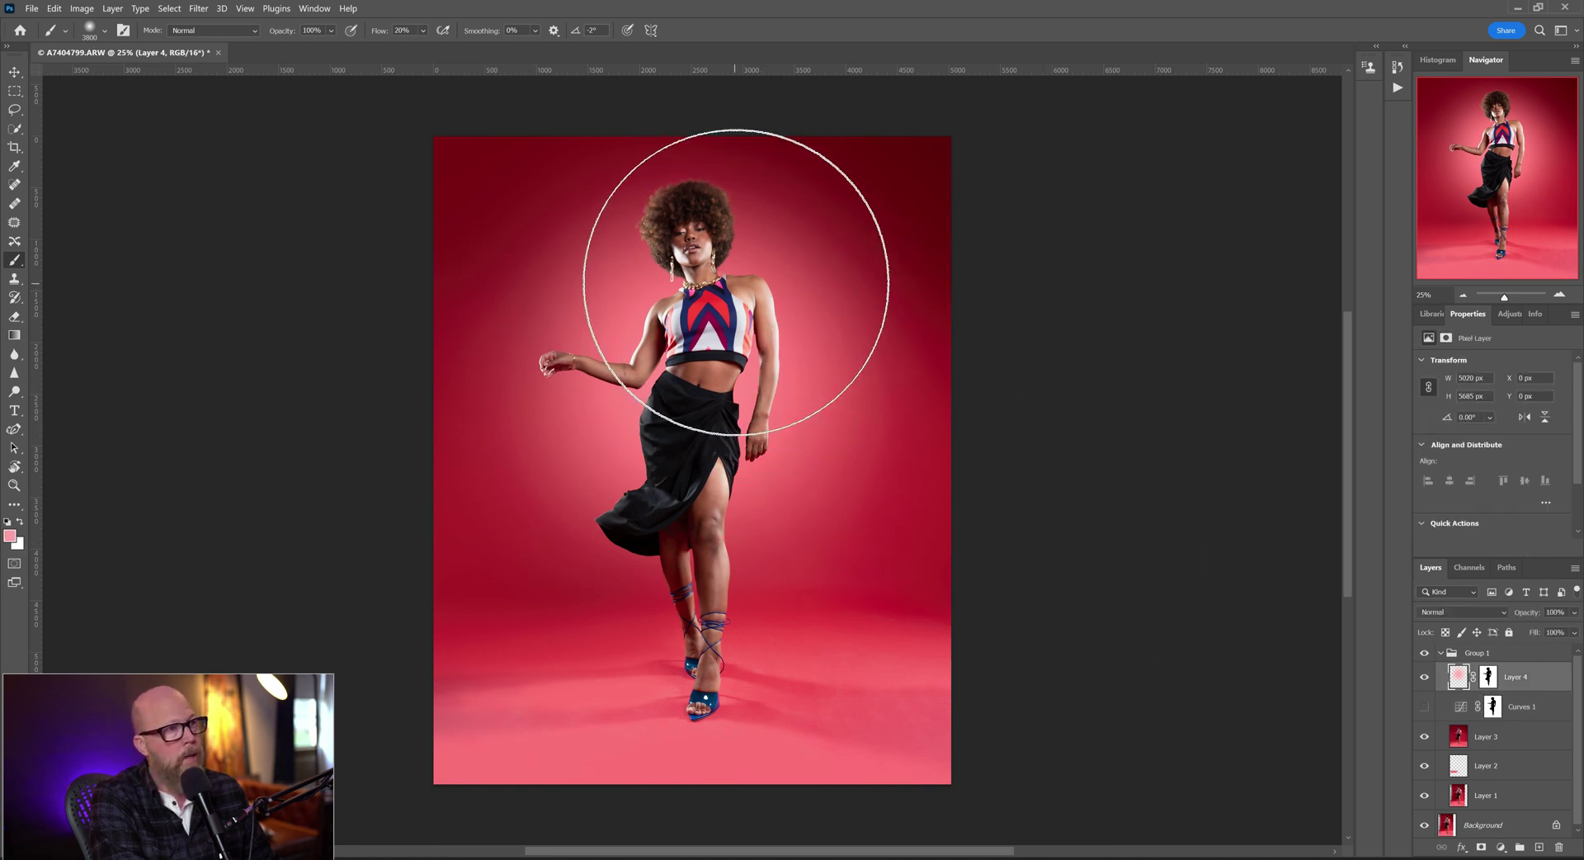
# - Check the glow along the model's edges up close, and reduce Layer 4's opacity to 57%
pyautogui.scroll(1, 769, 336)
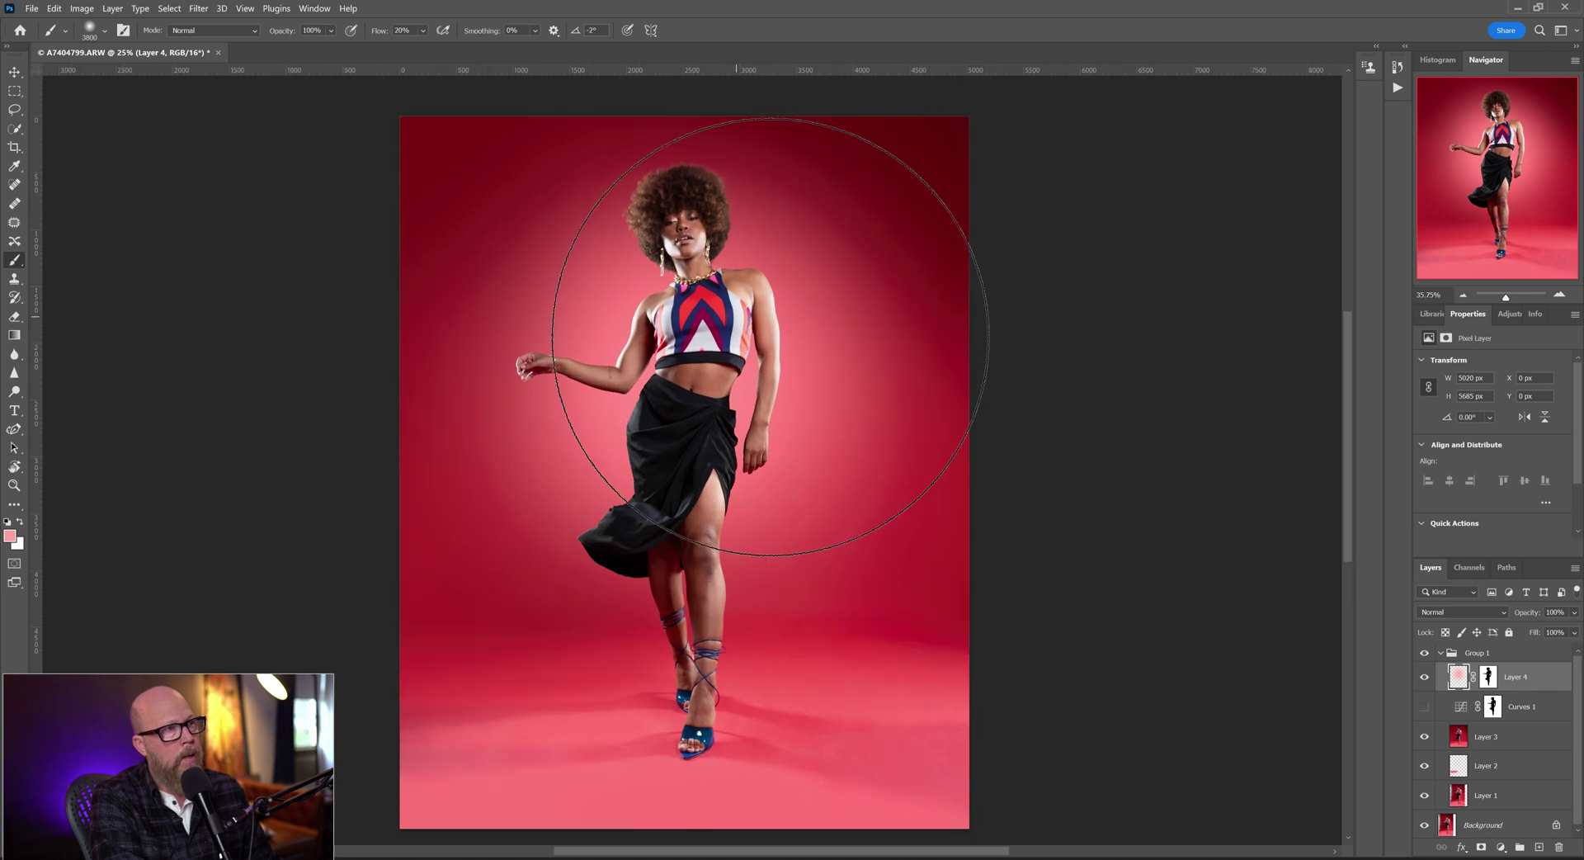
pyautogui.scroll(1, 770, 337)
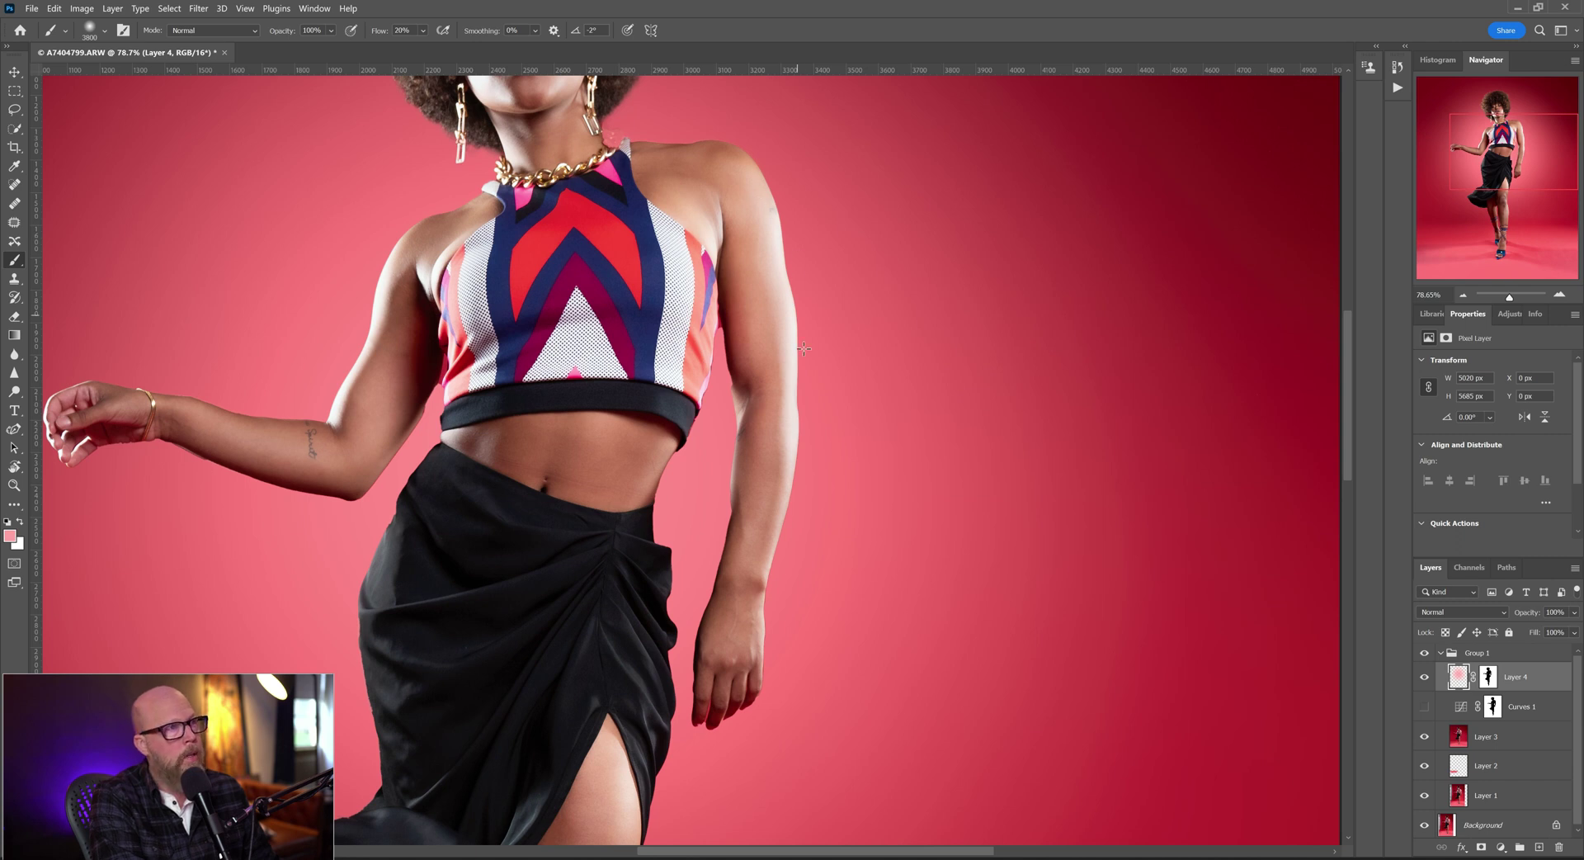
pyautogui.hotkey('ctrl', '0')
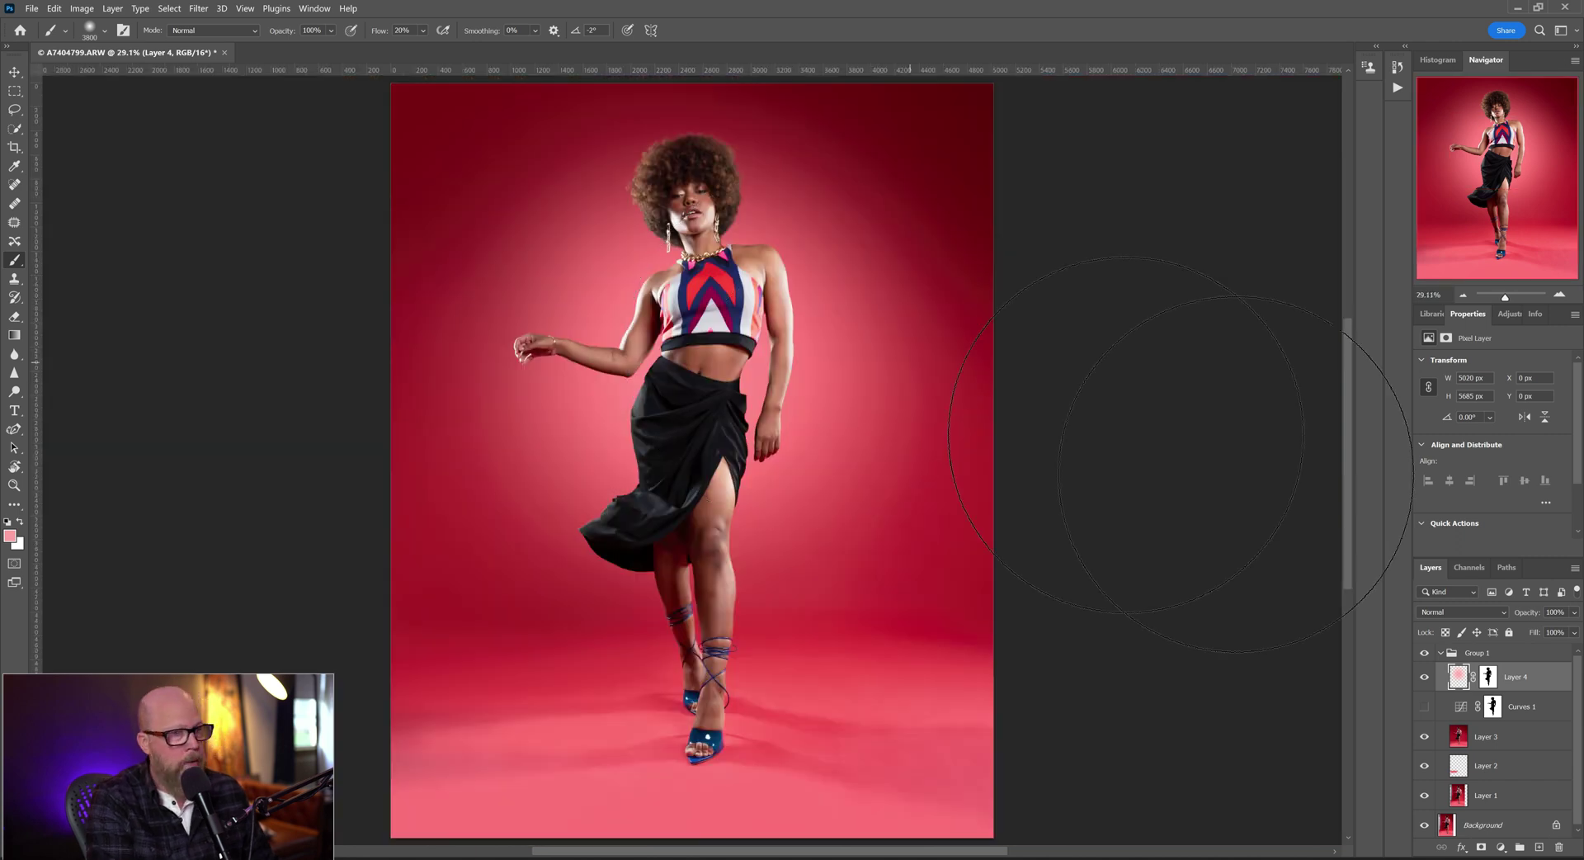
pyautogui.click(1573, 612)
pyautogui.moveTo(1573, 629); pyautogui.dragTo(1543, 632)
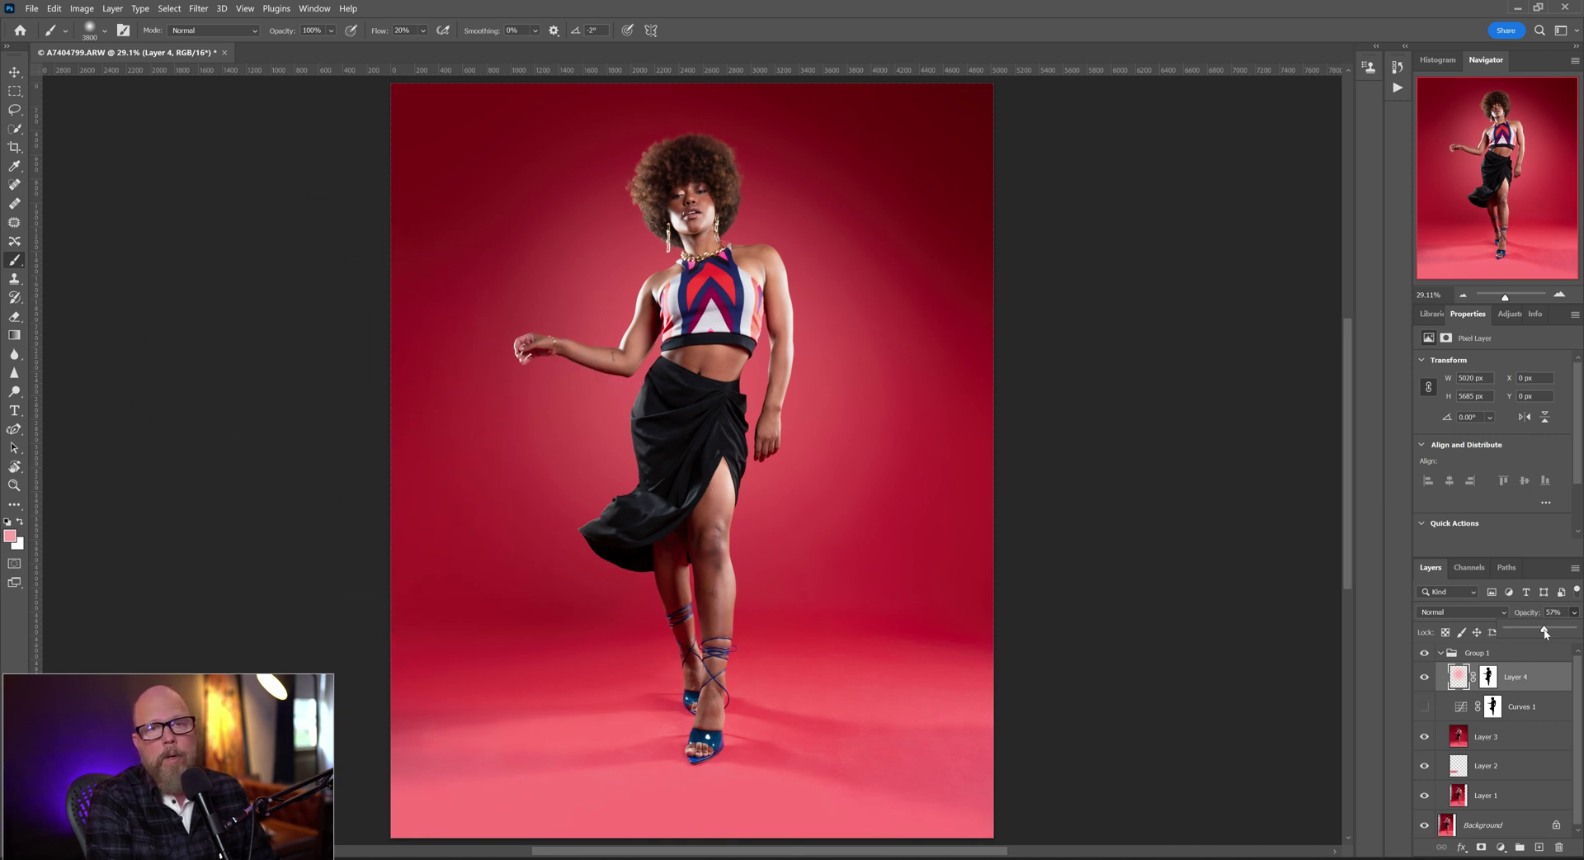
# - Change the glow on Layer 4 to the Overlay blend mode and set the layer's opacity to 71%
pyautogui.moveTo(1544, 631); pyautogui.dragTo(1576, 632)
pyautogui.click(1457, 609)
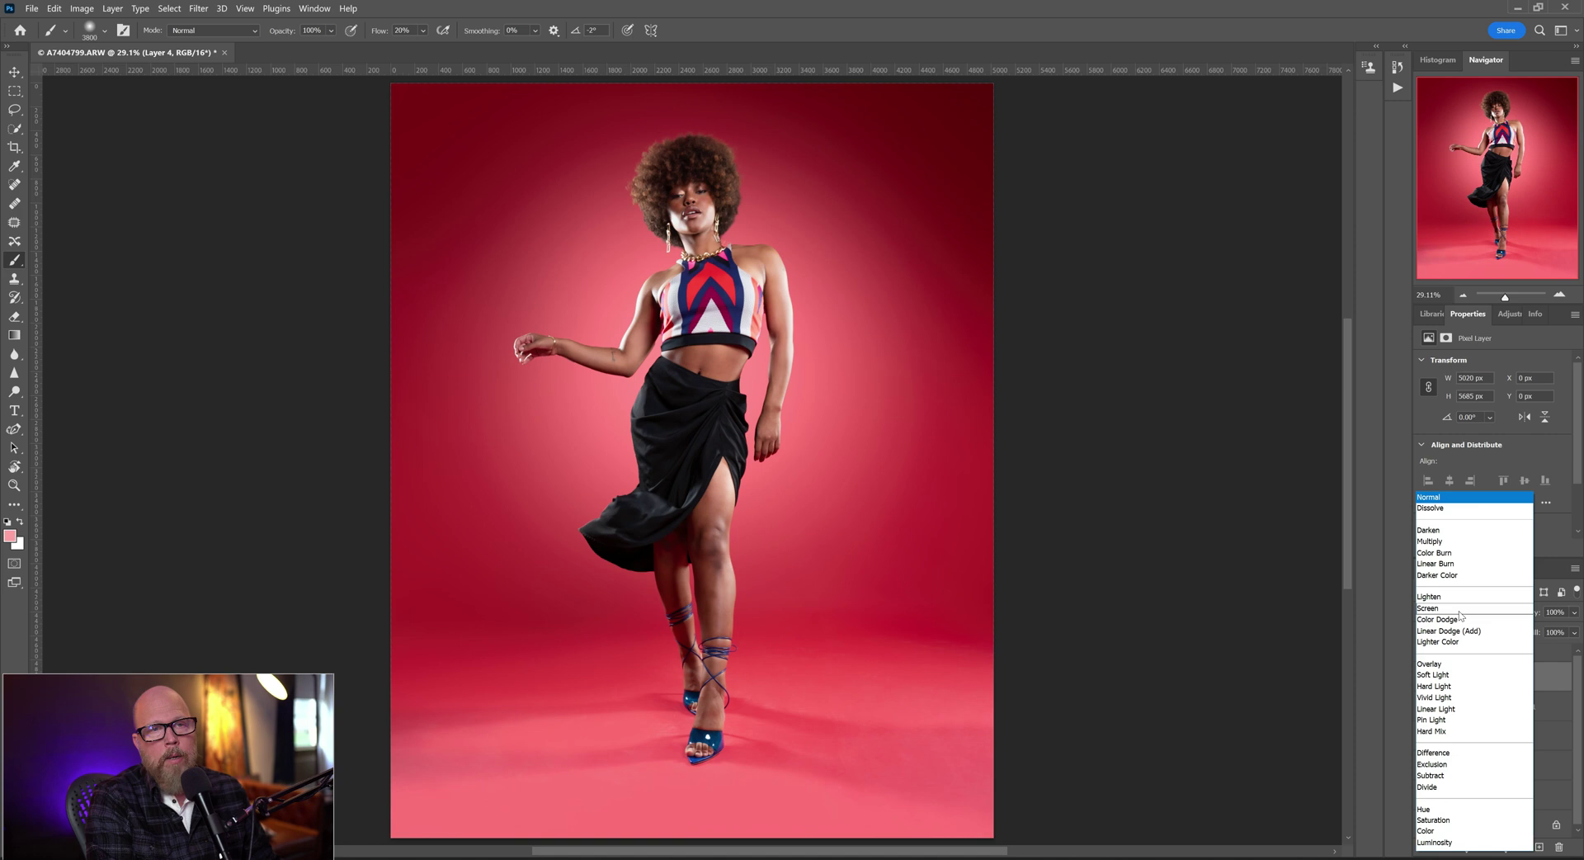
pyautogui.click(1361, 591)
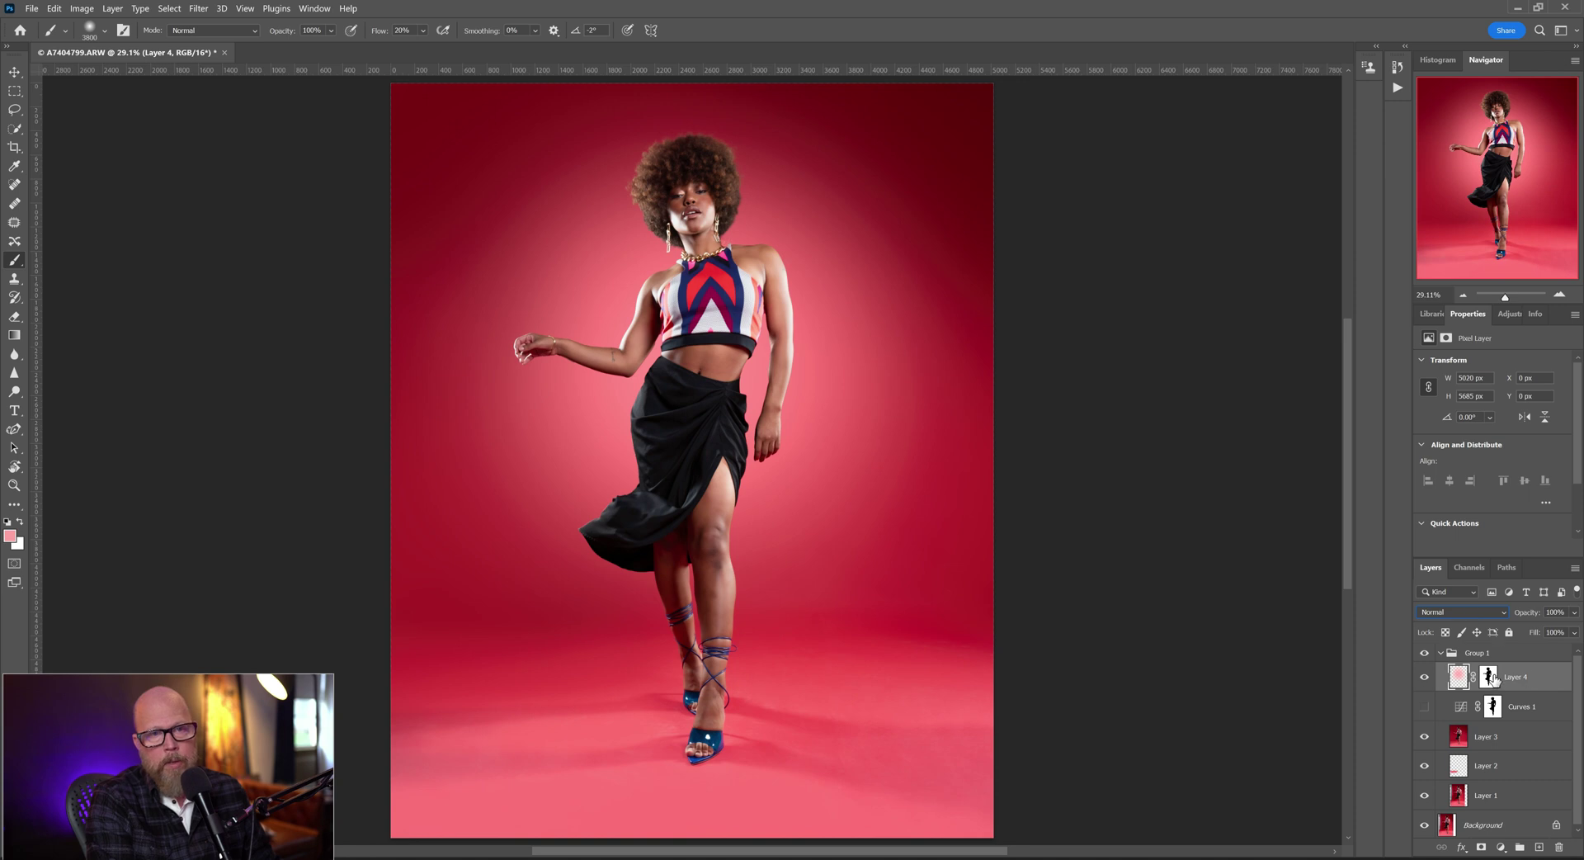
pyautogui.click(1465, 611)
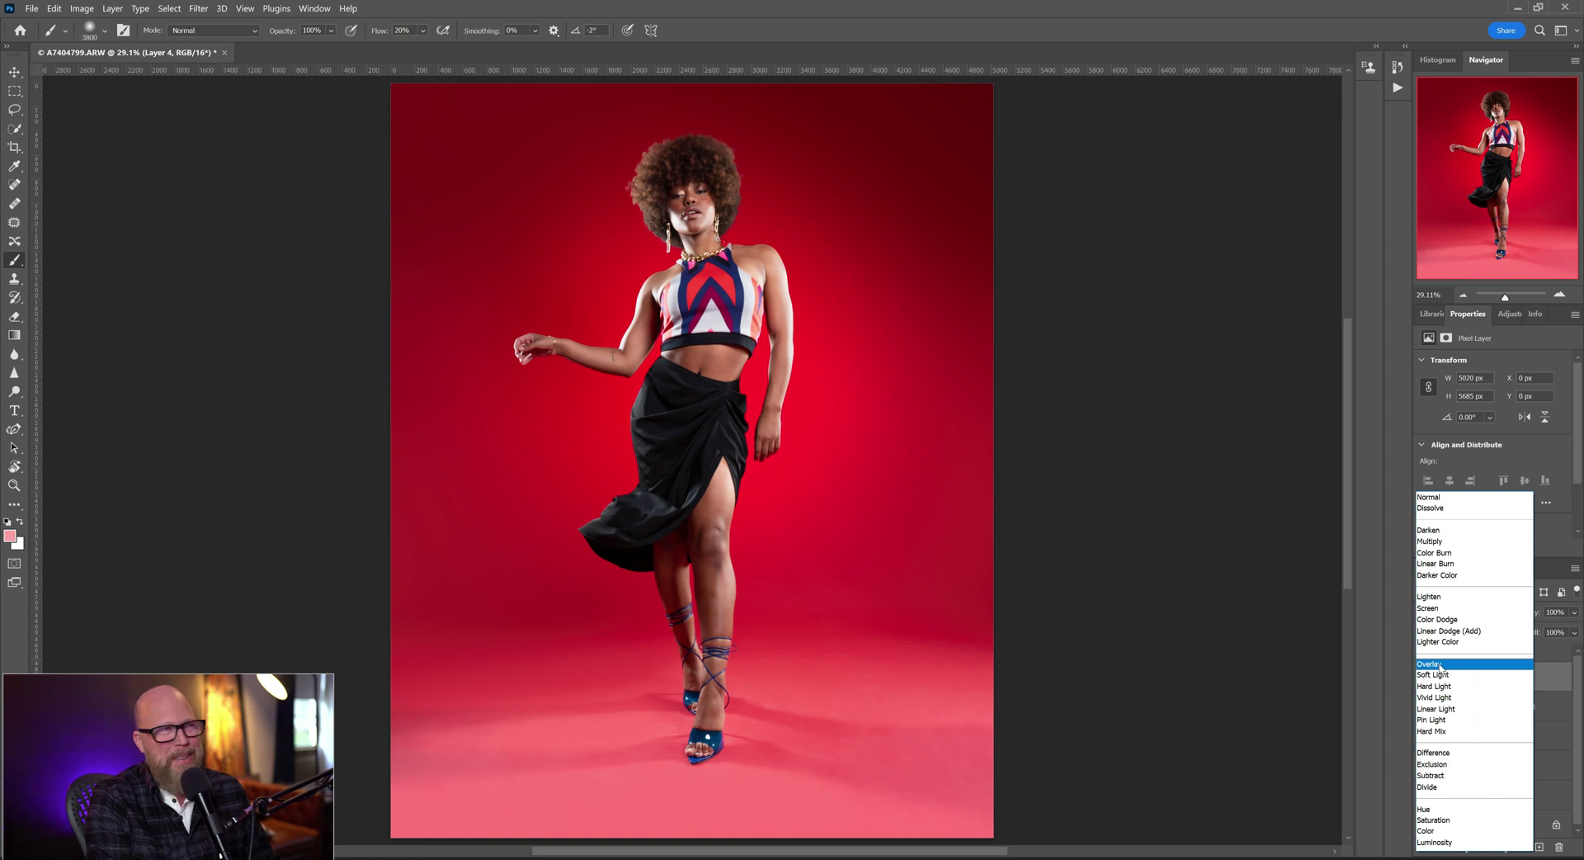
pyautogui.click(1440, 664)
pyautogui.click(1576, 612)
pyautogui.moveTo(1573, 631); pyautogui.dragTo(1555, 631)
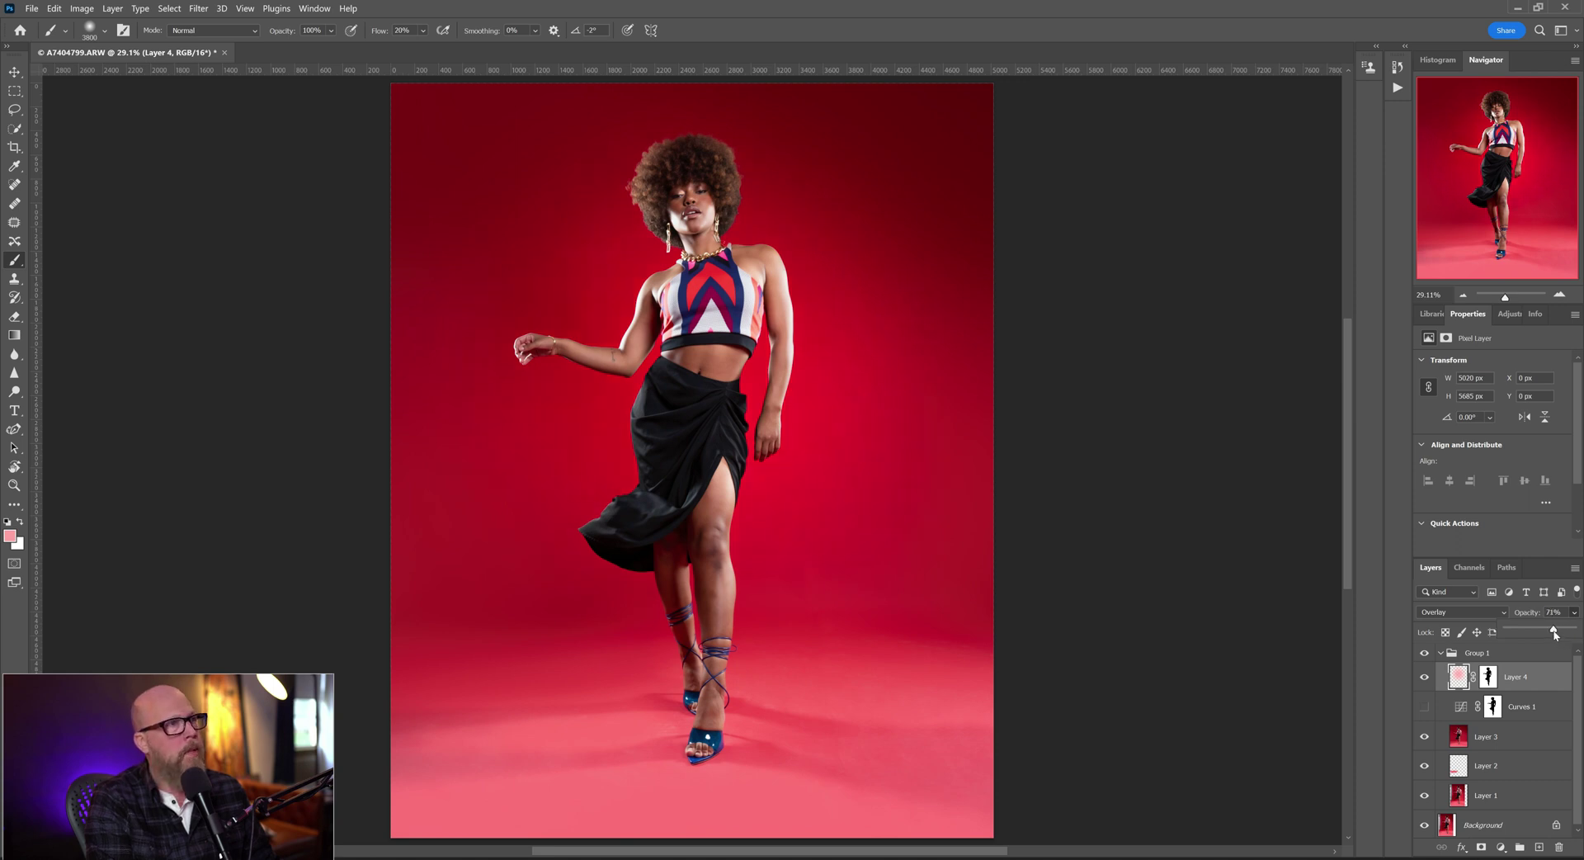
# - Compare the image with and without the Layer 4 glow, and with and without all the edits in Group 1
pyautogui.click(1424, 679)
pyautogui.click(1425, 678)
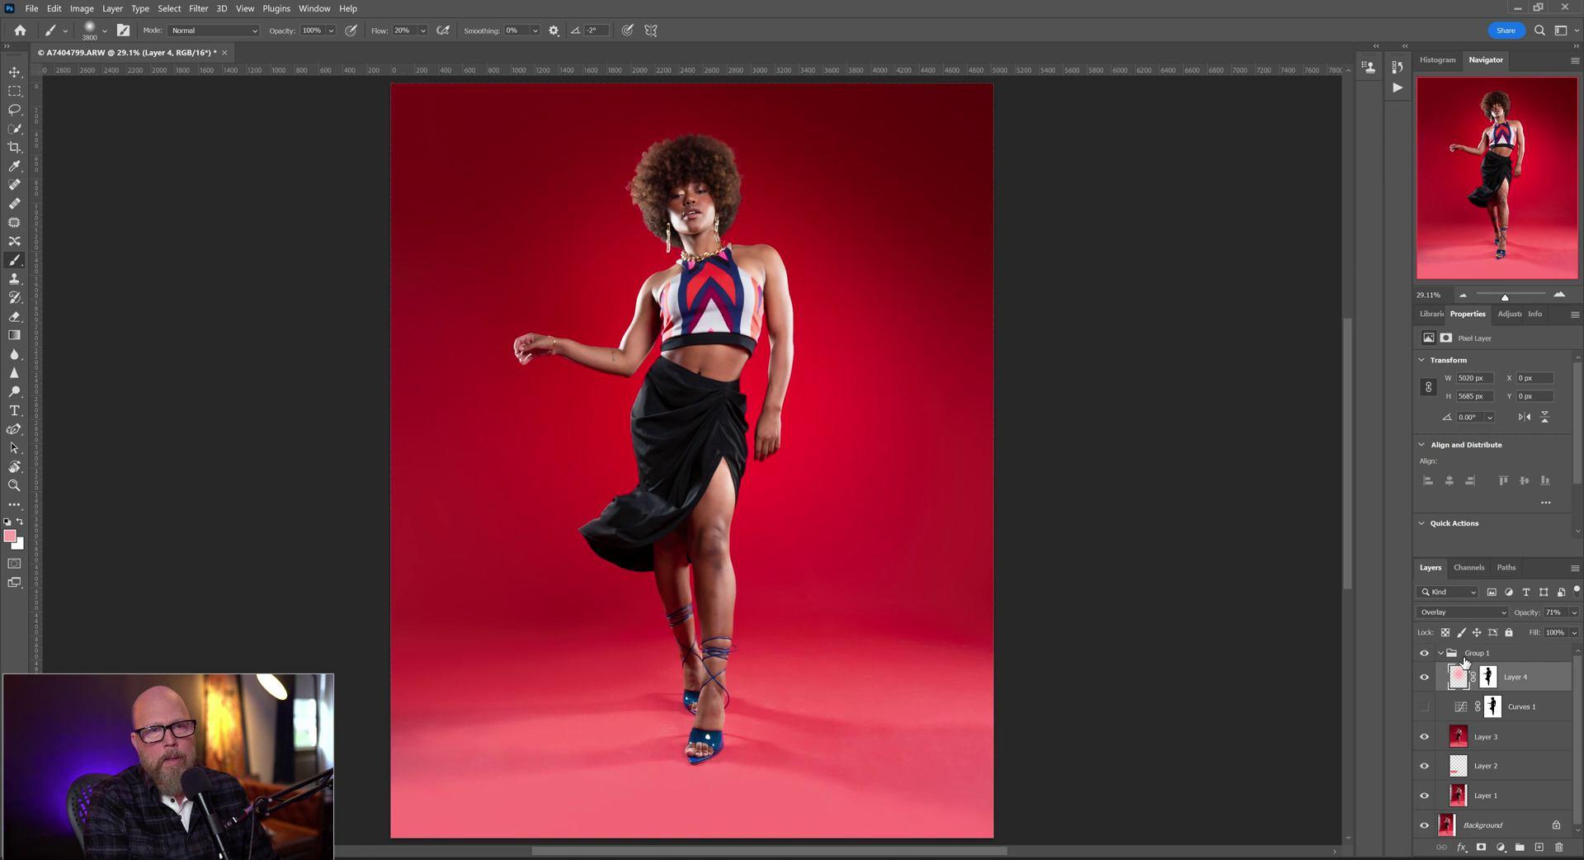
pyautogui.click(1425, 655)
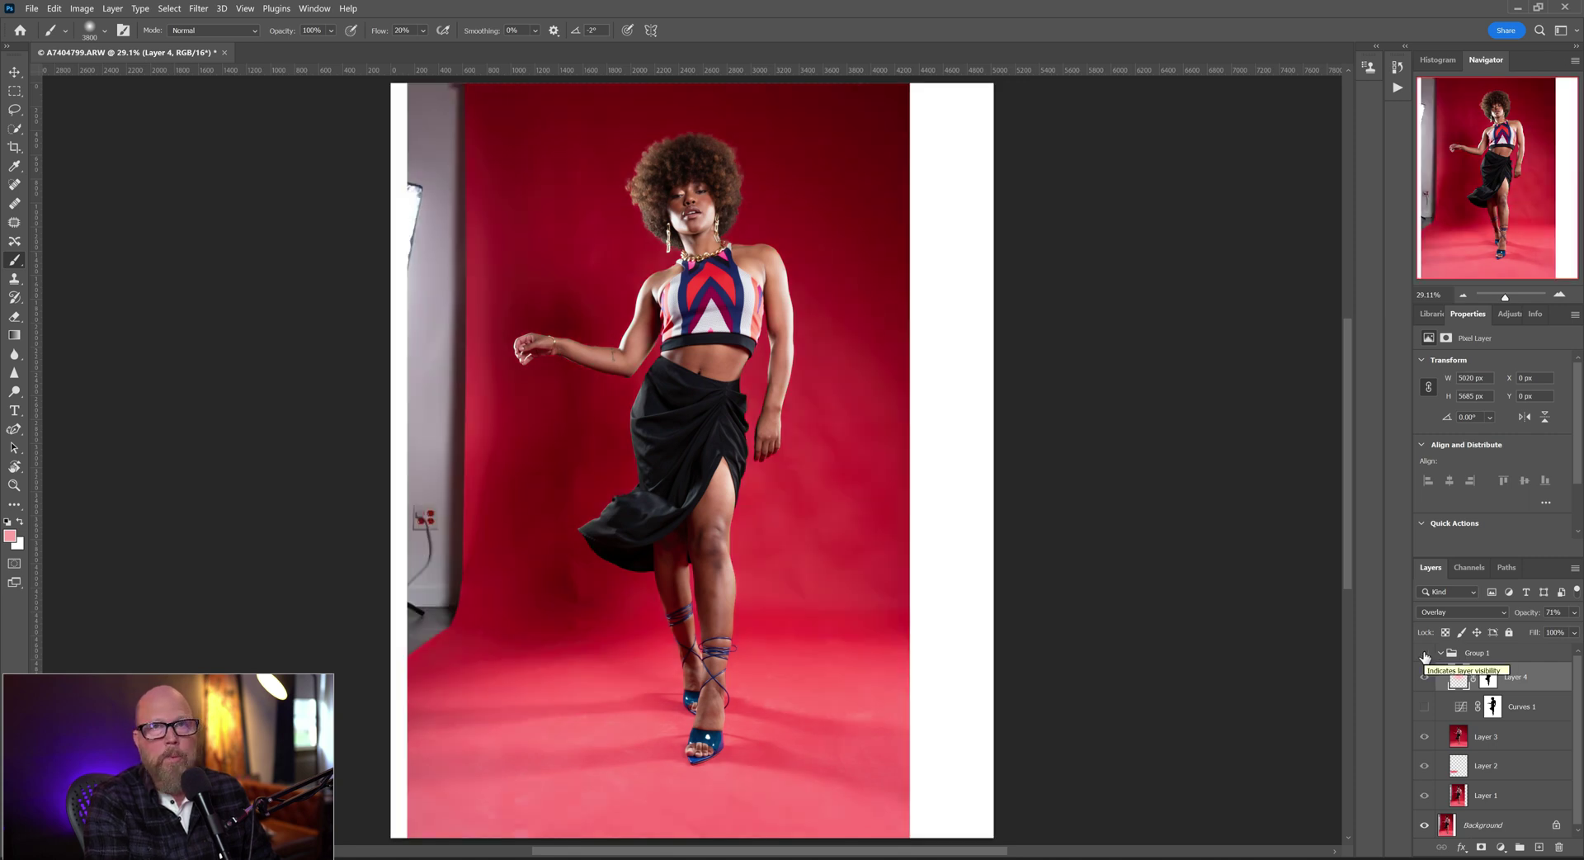
pyautogui.click(1424, 655)
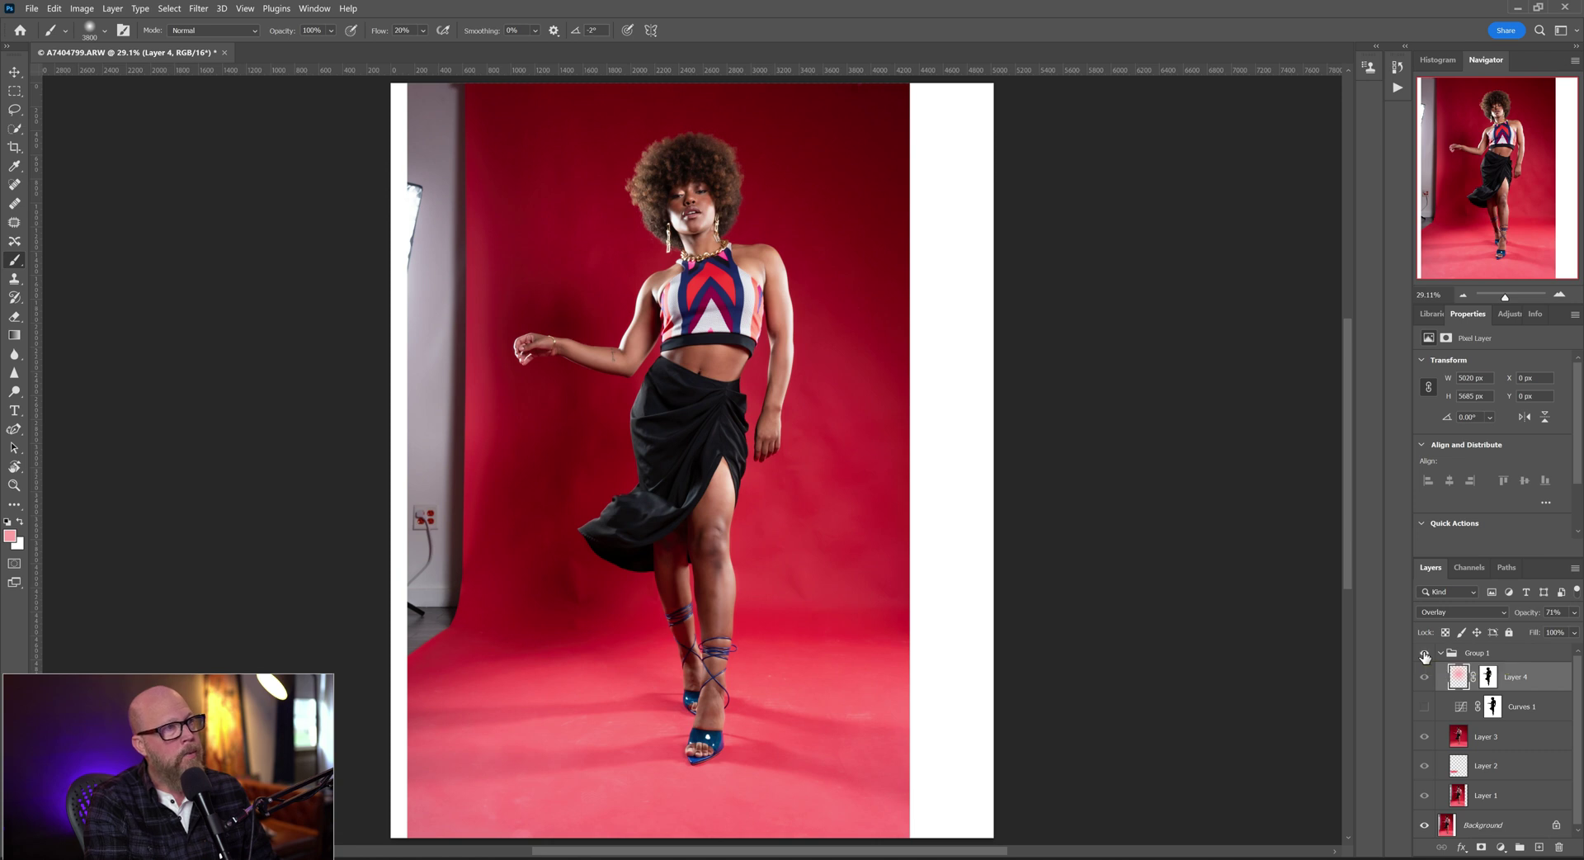